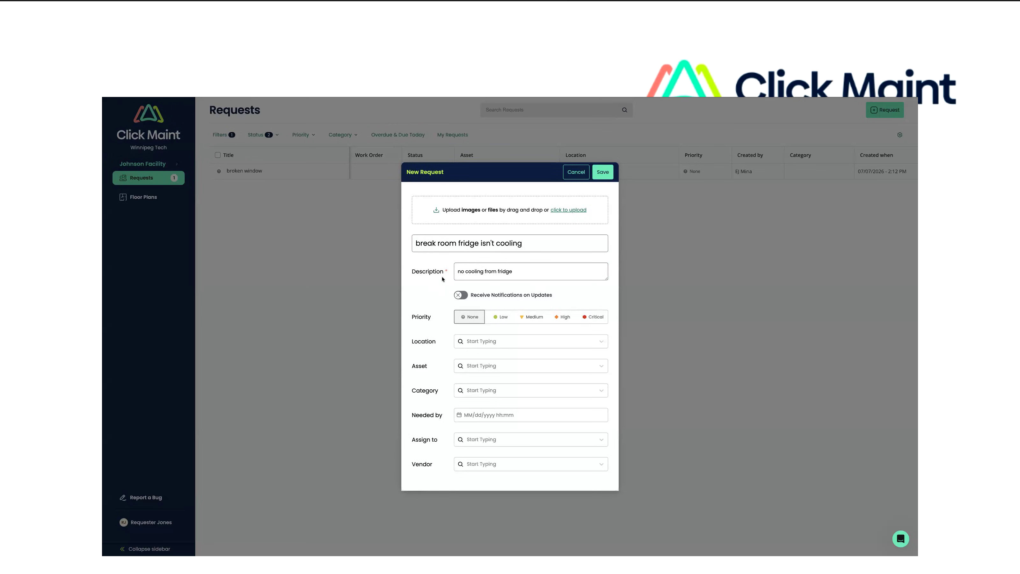
Save the new "break room fridge isn't cooling" request and sign out of the requester account
click(603, 173)
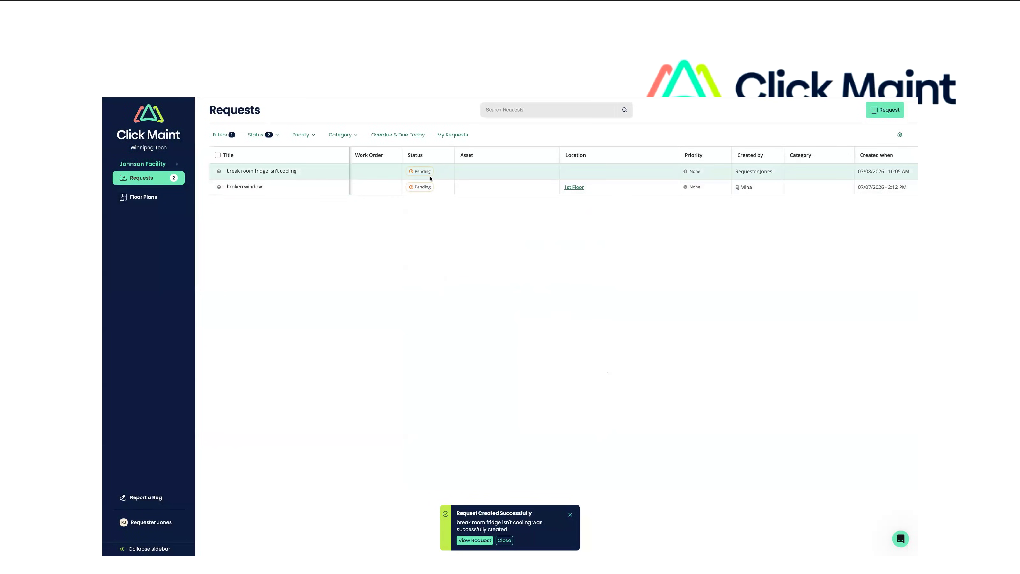
click(151, 521)
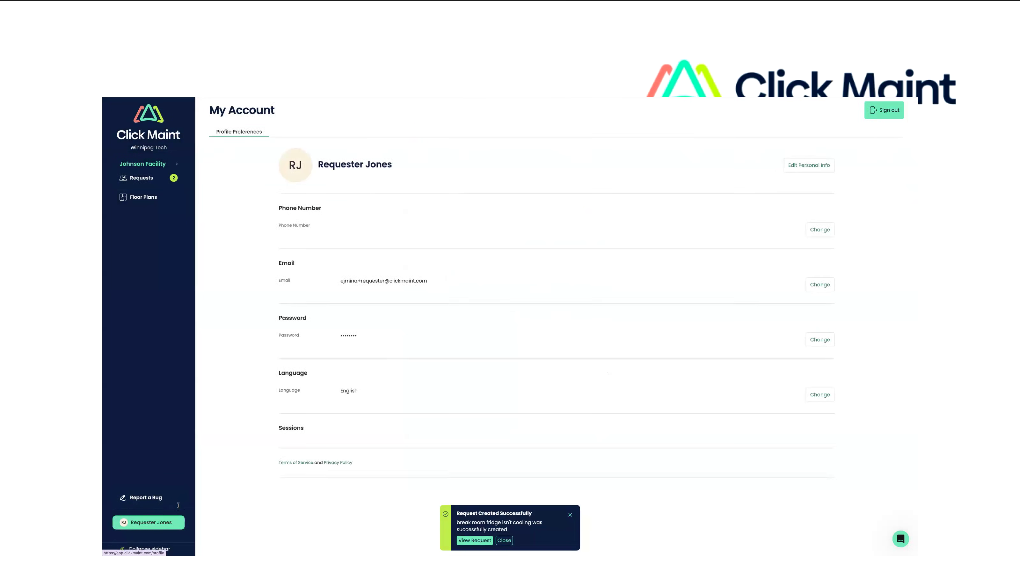
click(874, 114)
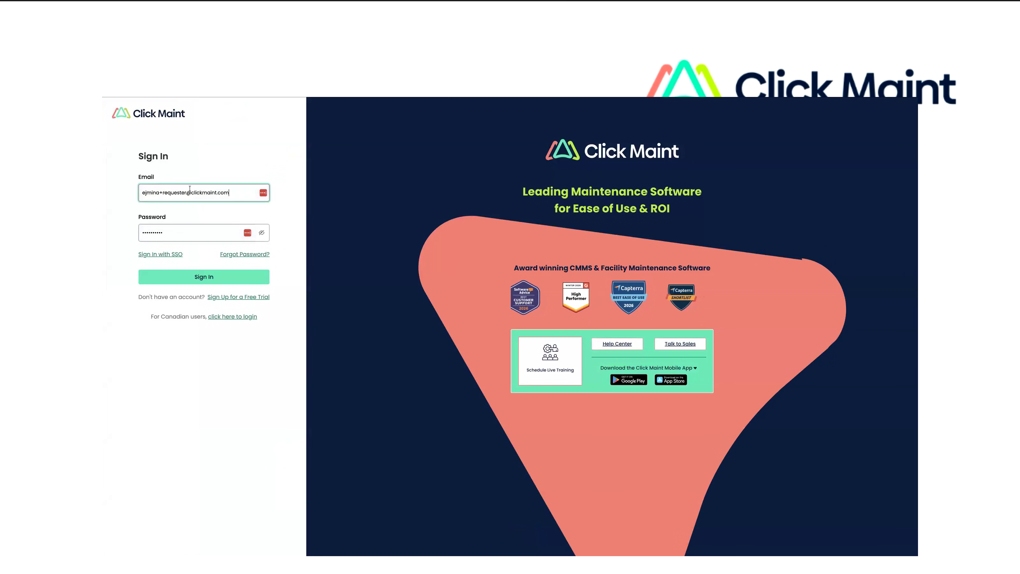
Sign in as the administrator, filling the email and password fields with the saved admin credentials
click(175, 193)
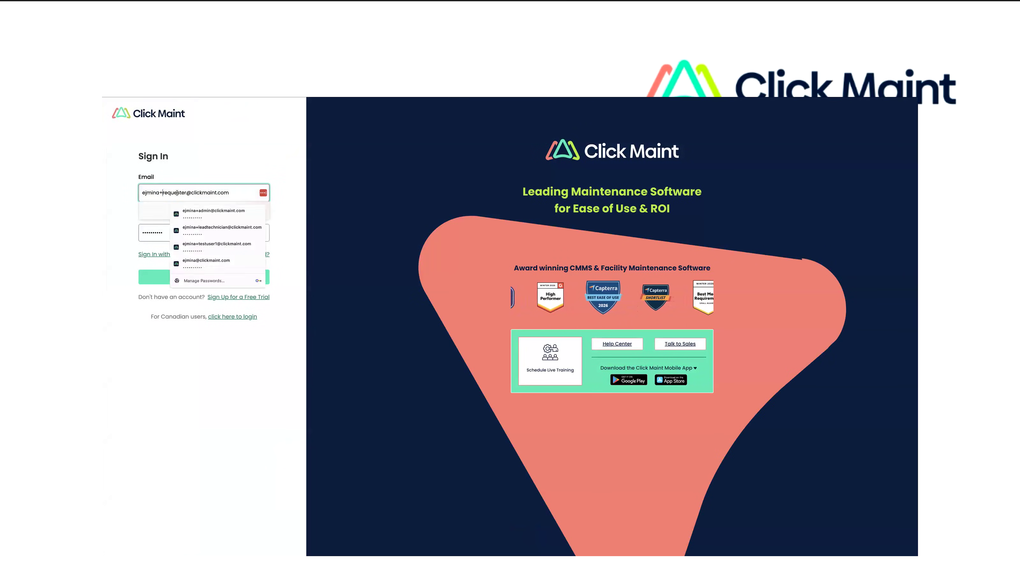
click(213, 212)
click(213, 165)
click(207, 277)
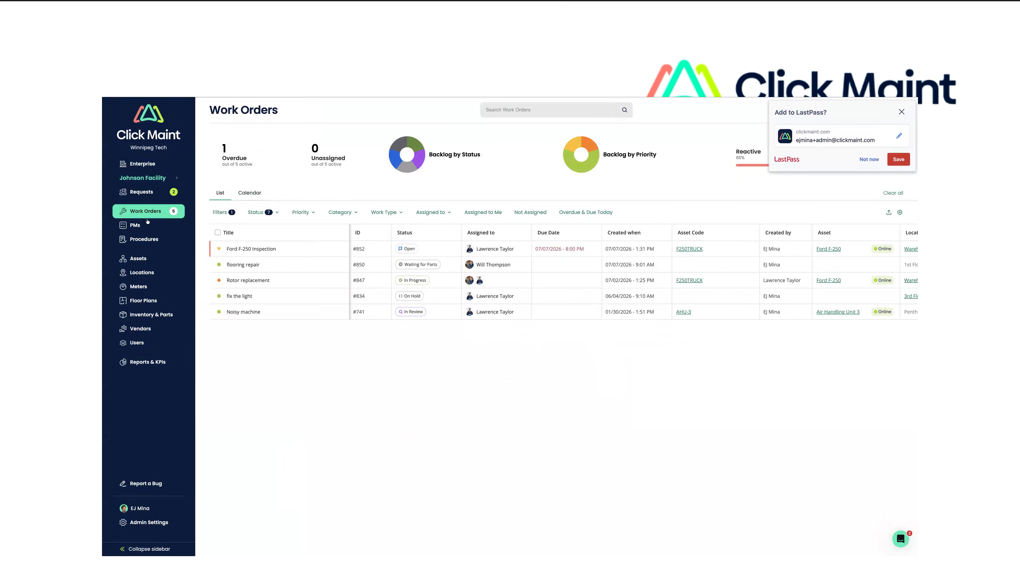
Go to the requests list, dismiss the password-saving prompt and start approving the "break room fridge isn't cooling" request
click(159, 192)
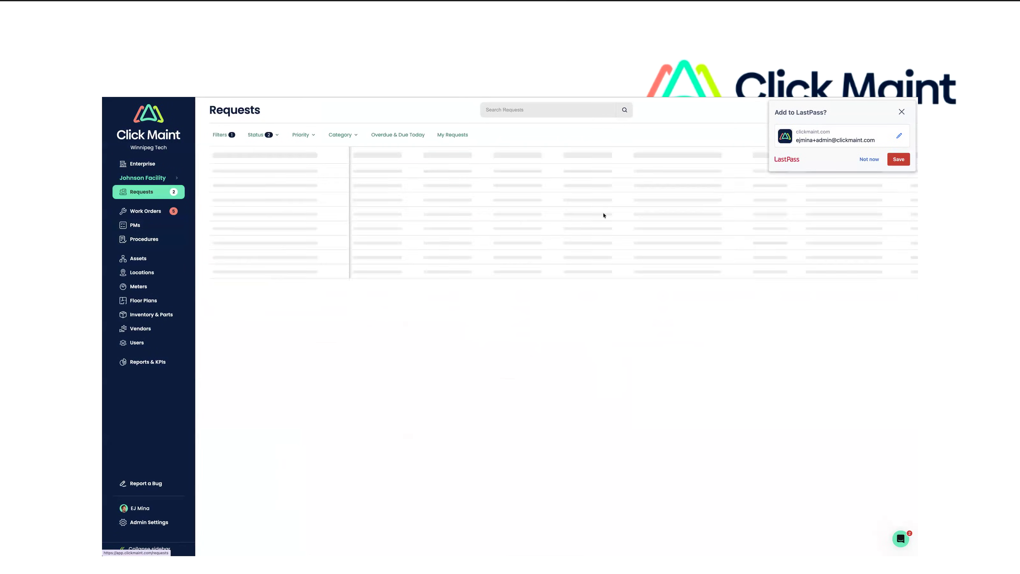
click(899, 115)
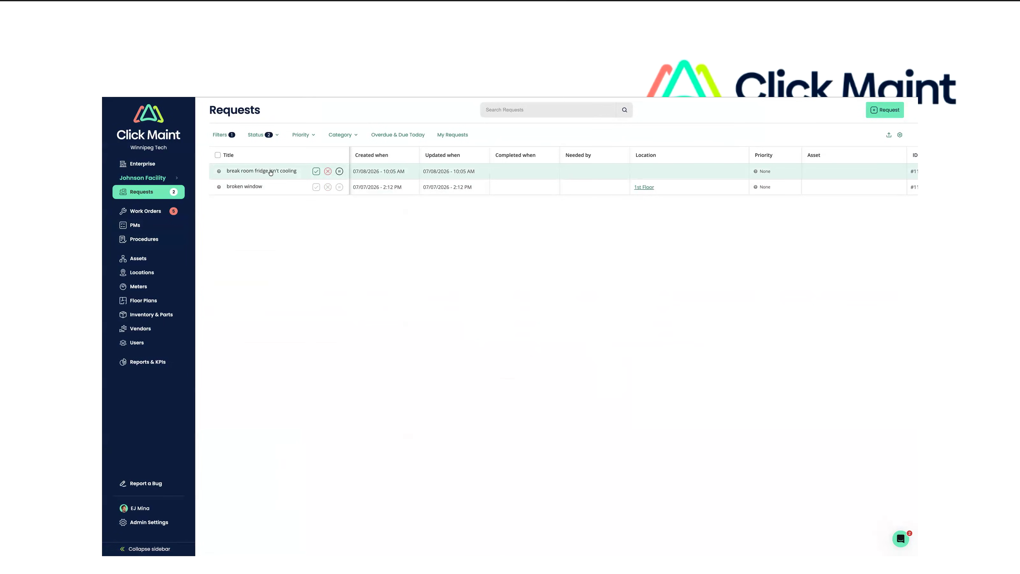
click(316, 172)
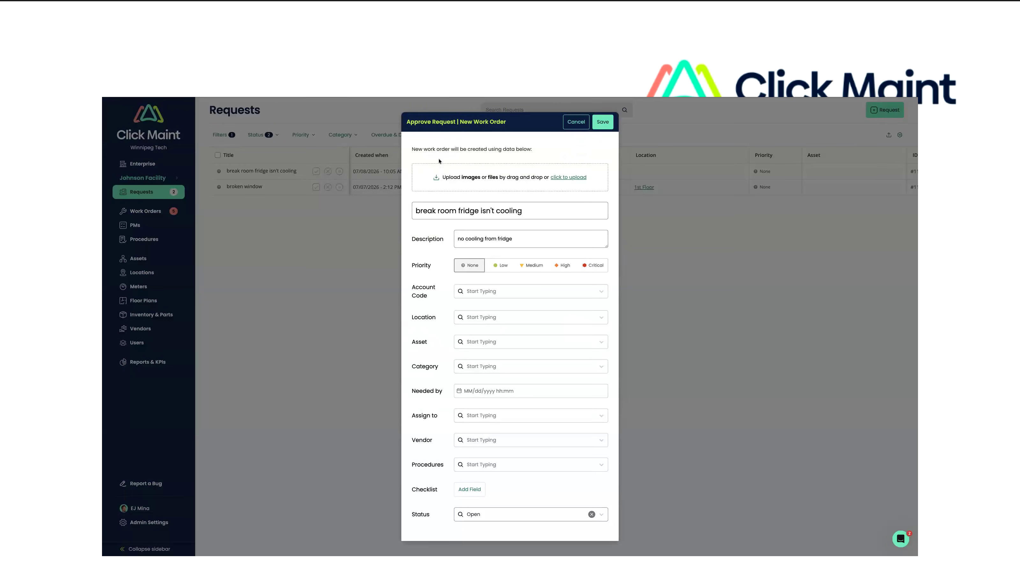
drag(406, 122, 507, 122)
click(459, 121)
click(521, 124)
Set the new work order's priority to Low and its category to General Maintenance
click(504, 267)
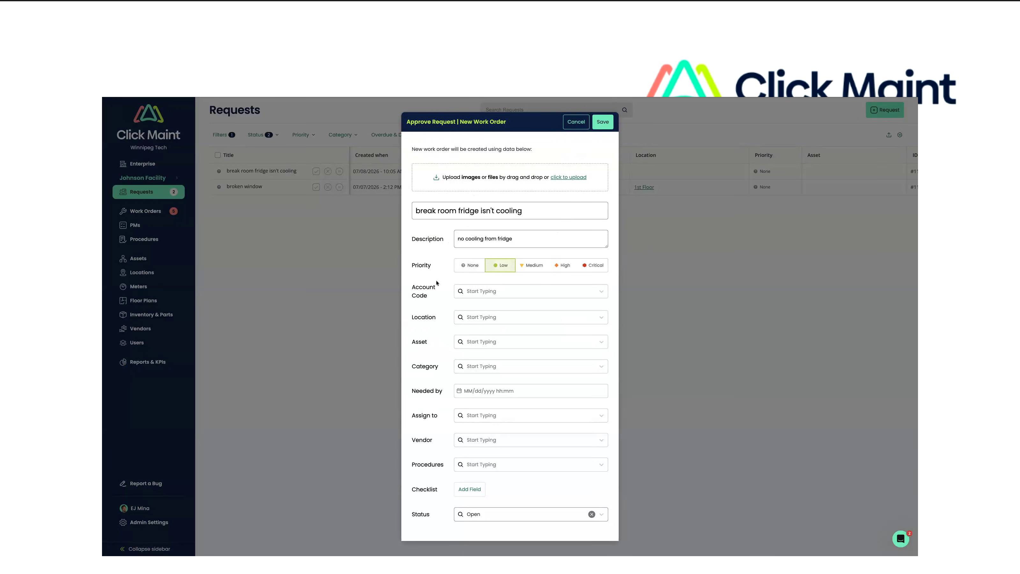
click(518, 372)
scroll(504, 395, down, 2)
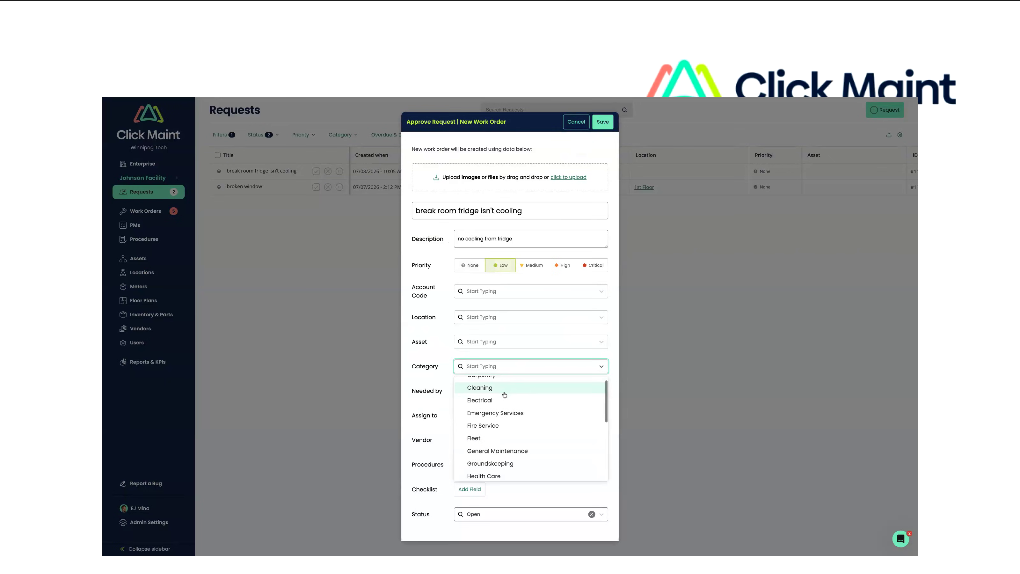
scroll(504, 394, down, 5)
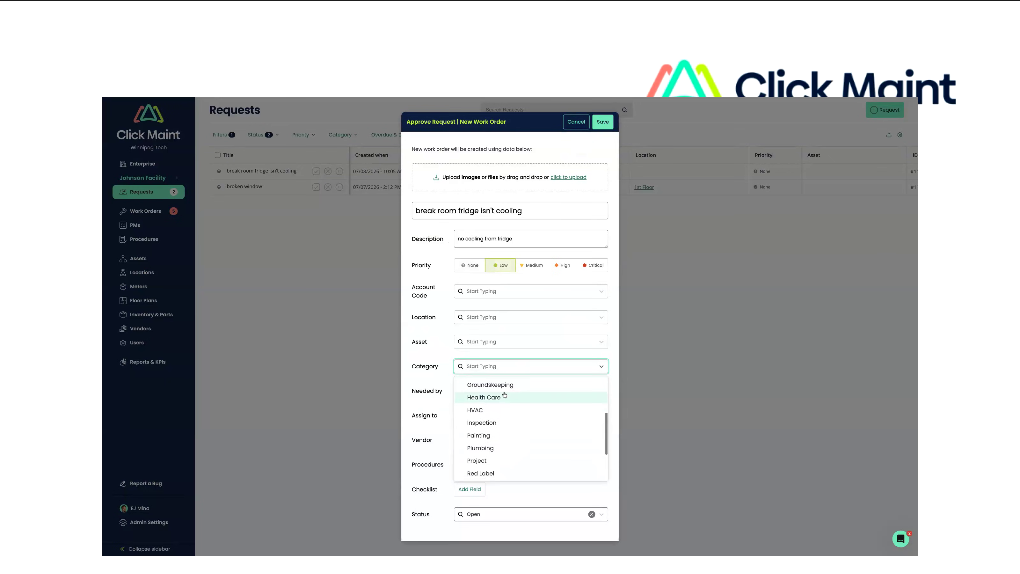
scroll(504, 394, up, 3)
click(497, 428)
click(432, 405)
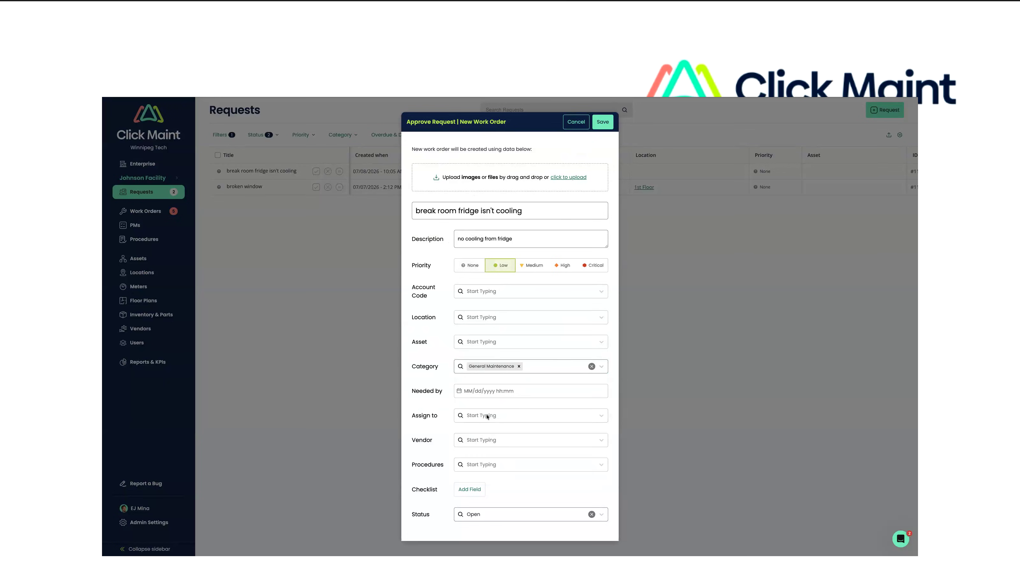
Assign the work order to the lead technician and save it to approve the request
click(489, 416)
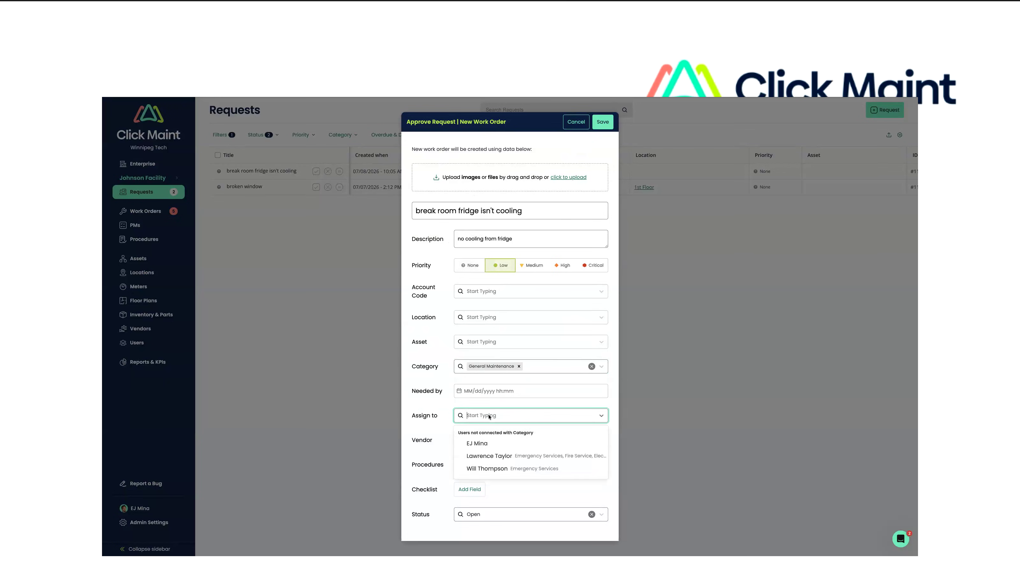
click(524, 457)
click(423, 400)
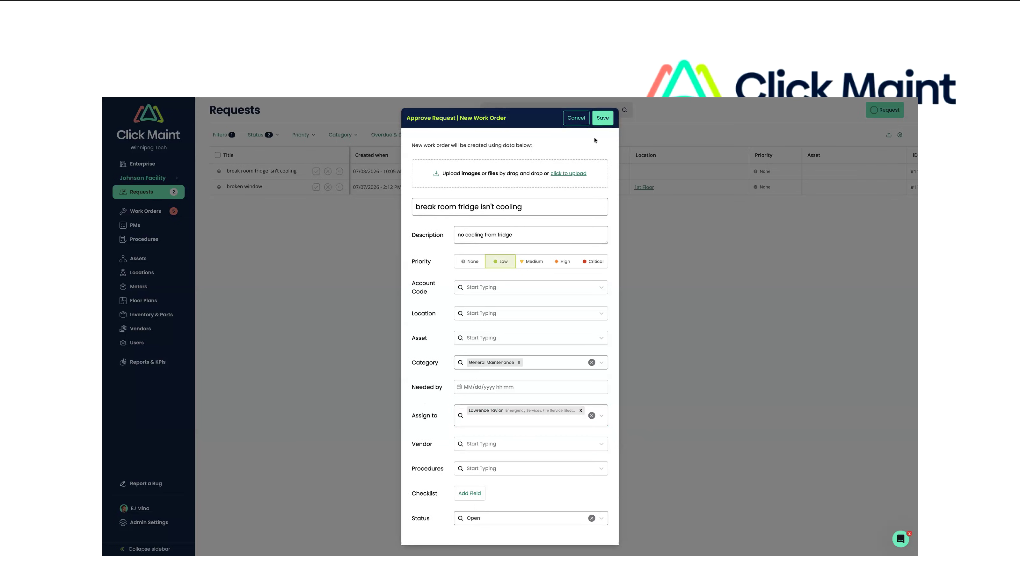
click(602, 119)
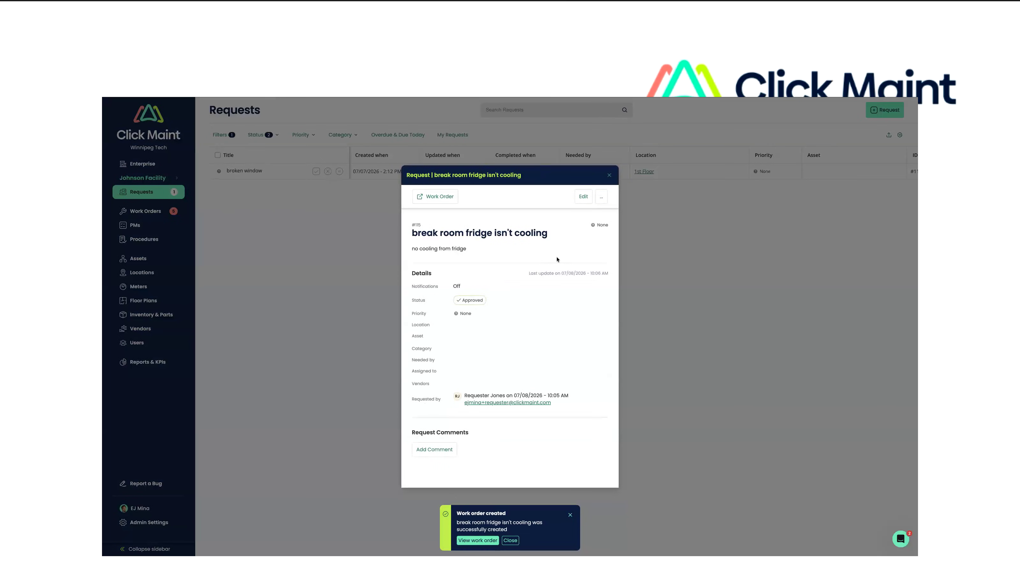
Review the work order created from the fridge request and sign out of the administrator account
click(434, 197)
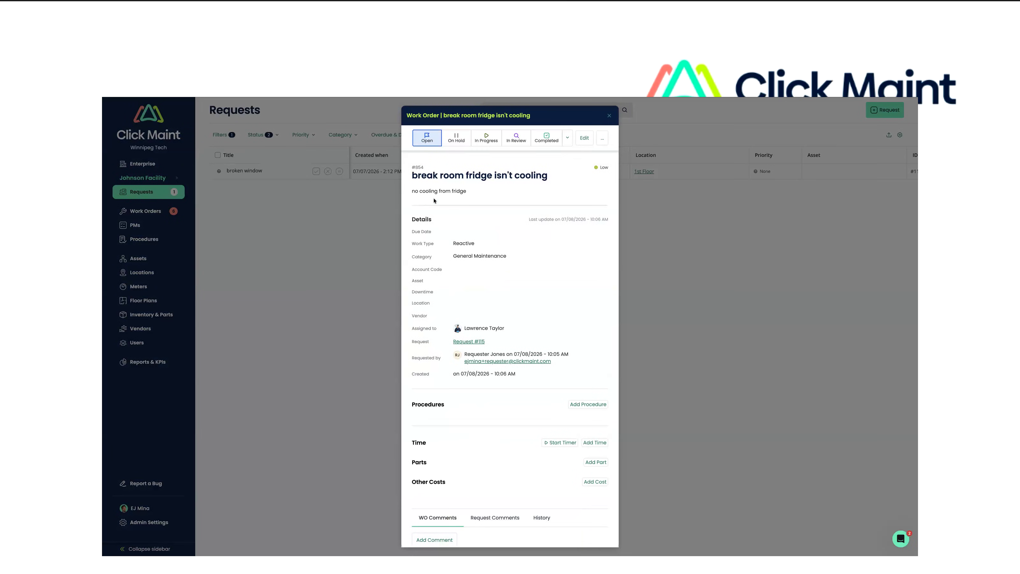
click(608, 117)
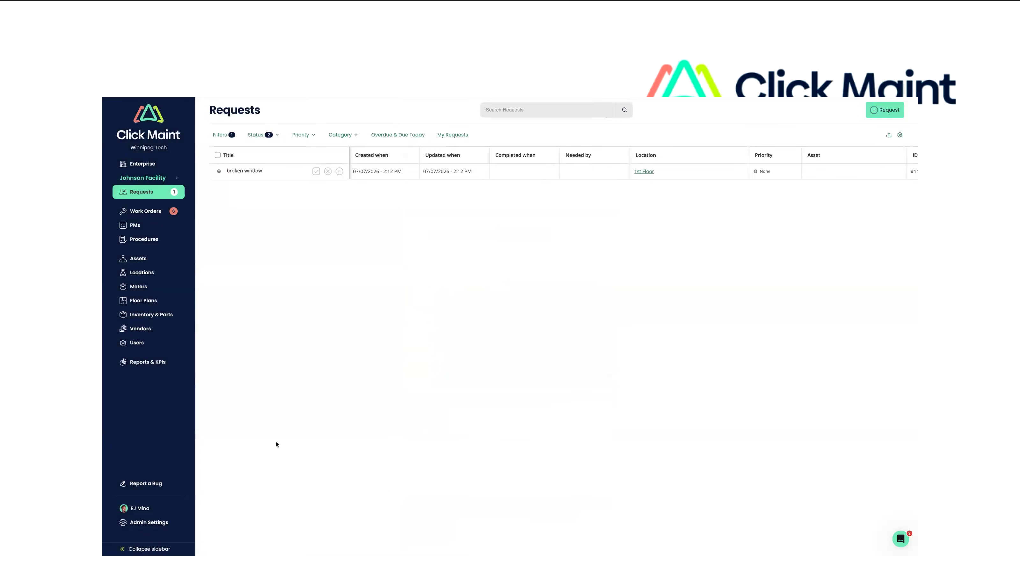
click(161, 510)
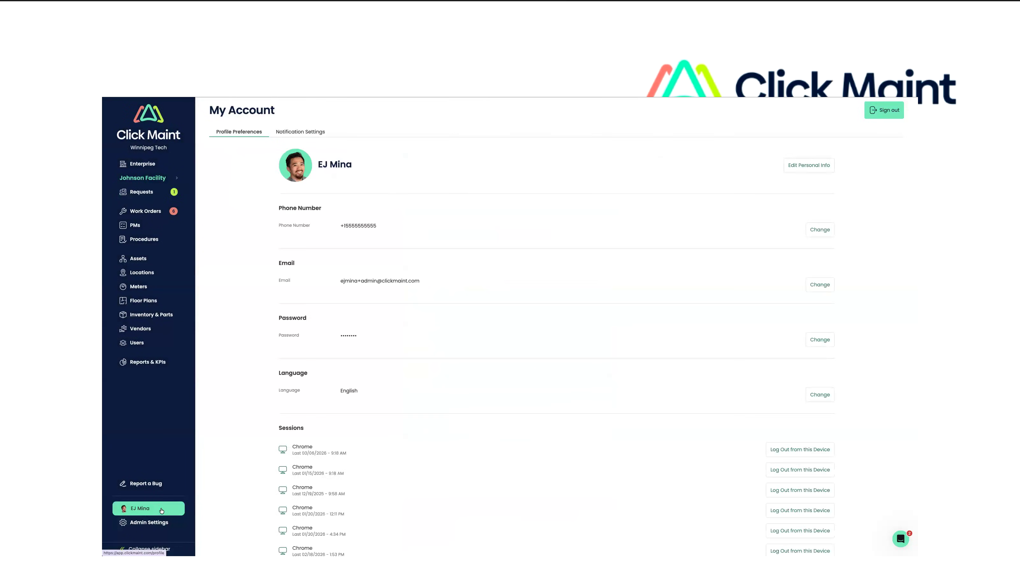
click(885, 118)
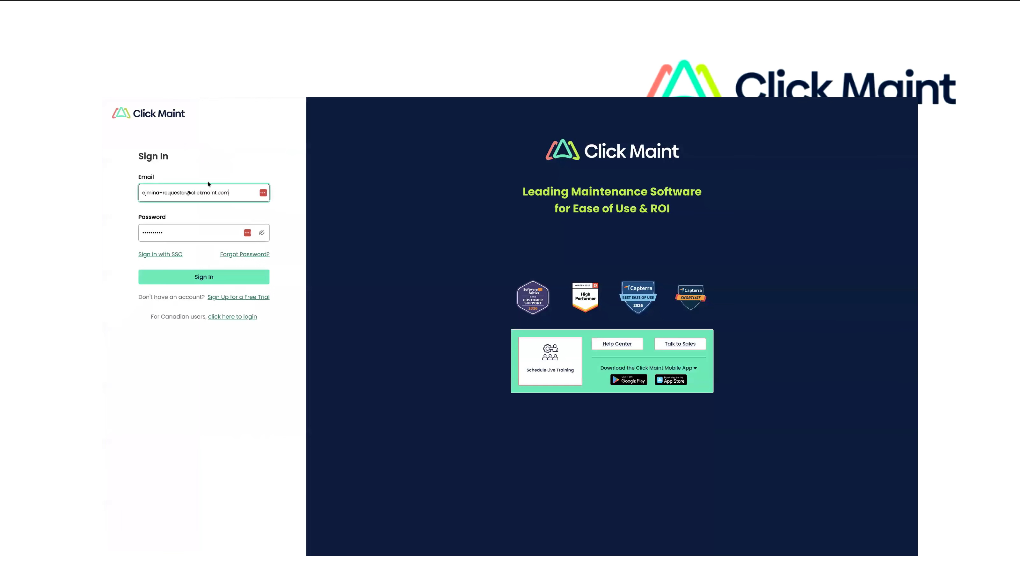
Sign in as the lead technician, filling the email and password fields with the saved credentials
double_click(171, 193)
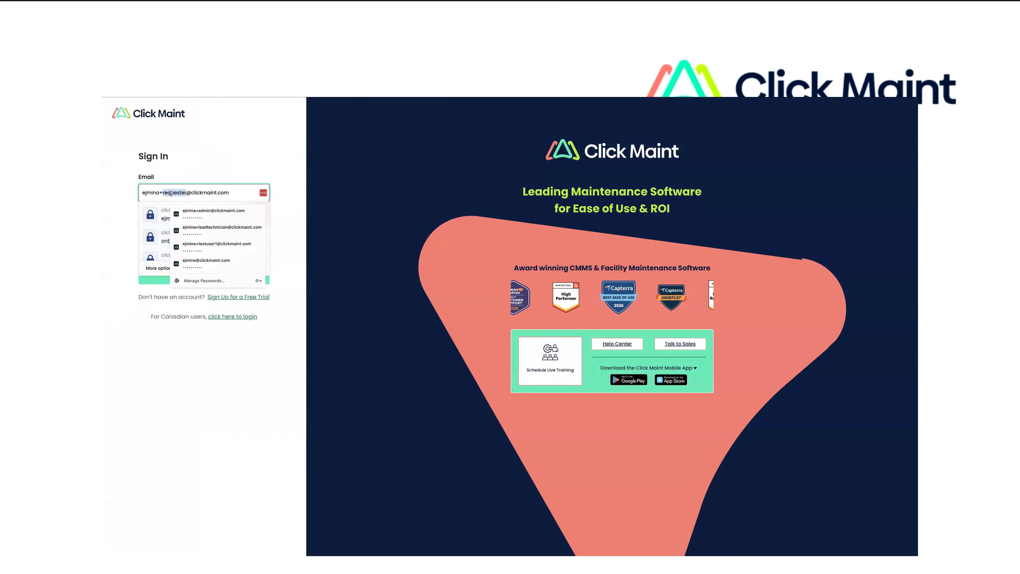
click(221, 229)
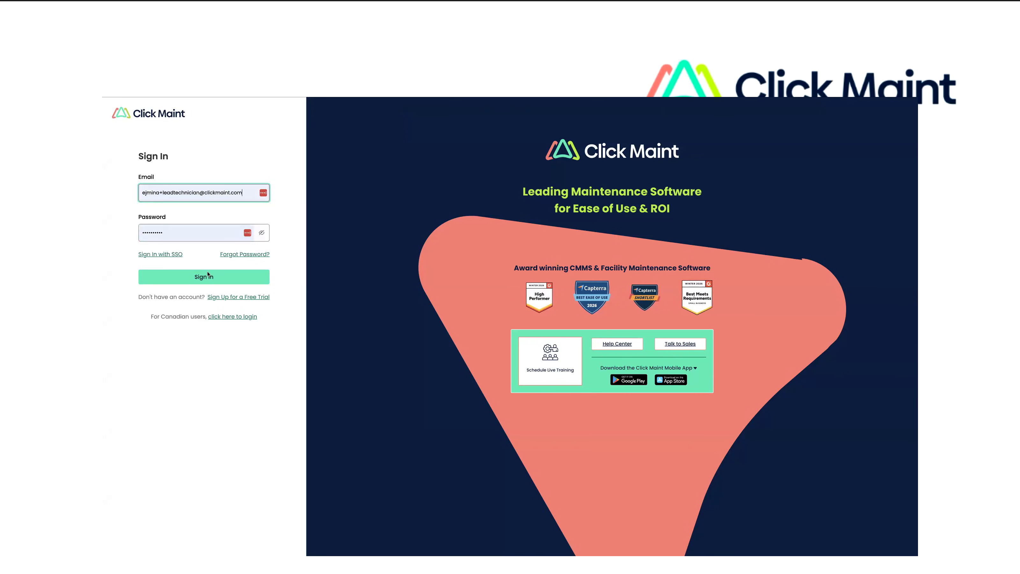
click(206, 276)
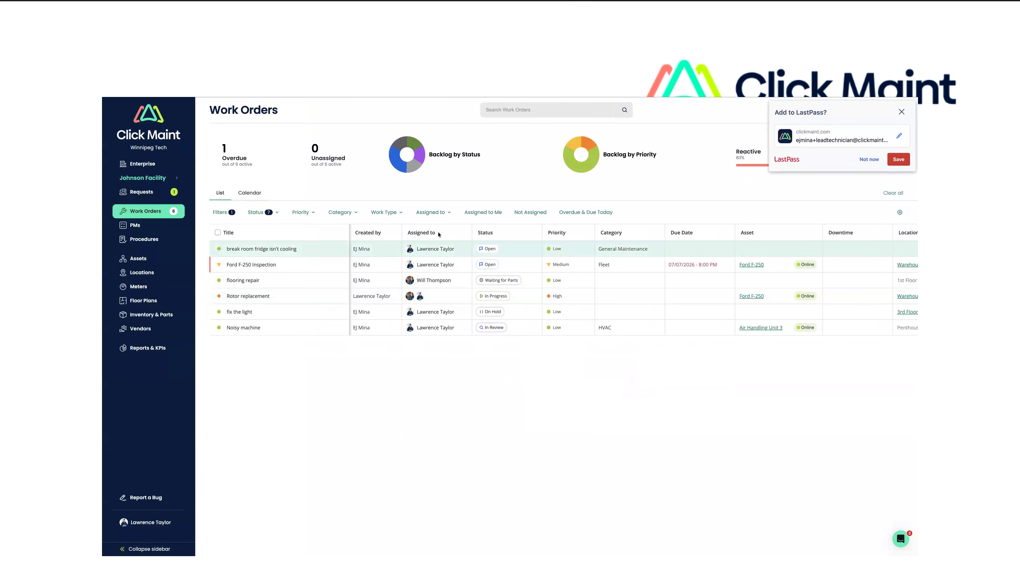
Filter the work orders to Assigned to Me and open the details of "break room fridge isn't cooling"
click(482, 214)
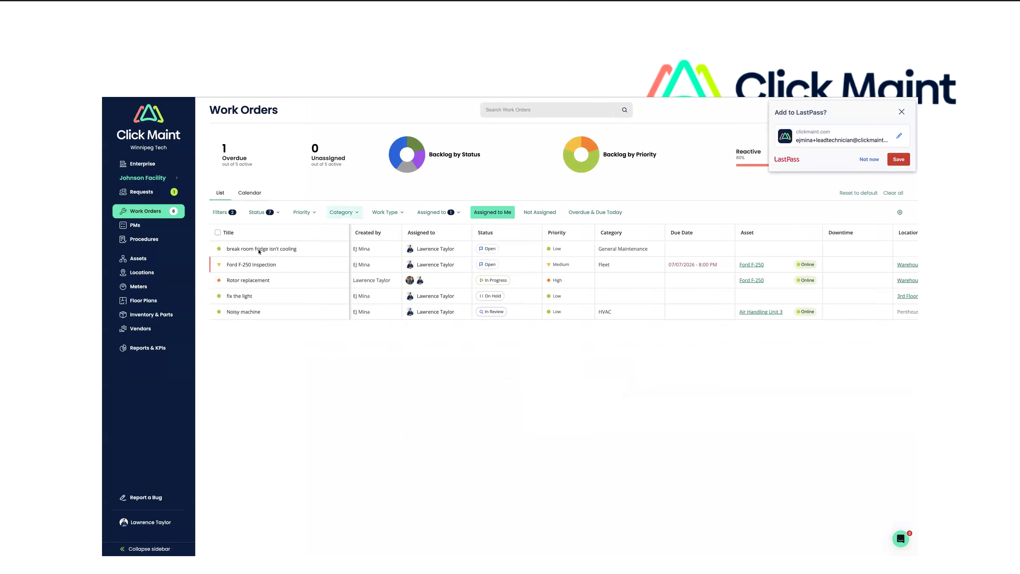
click(275, 249)
scroll(542, 228, down, 1)
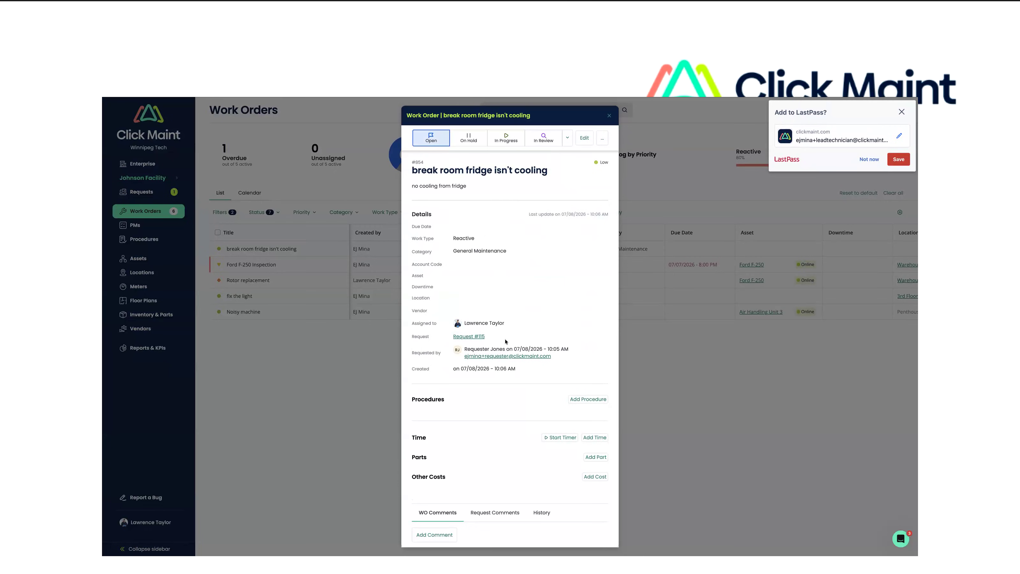
scroll(505, 341, down, 2)
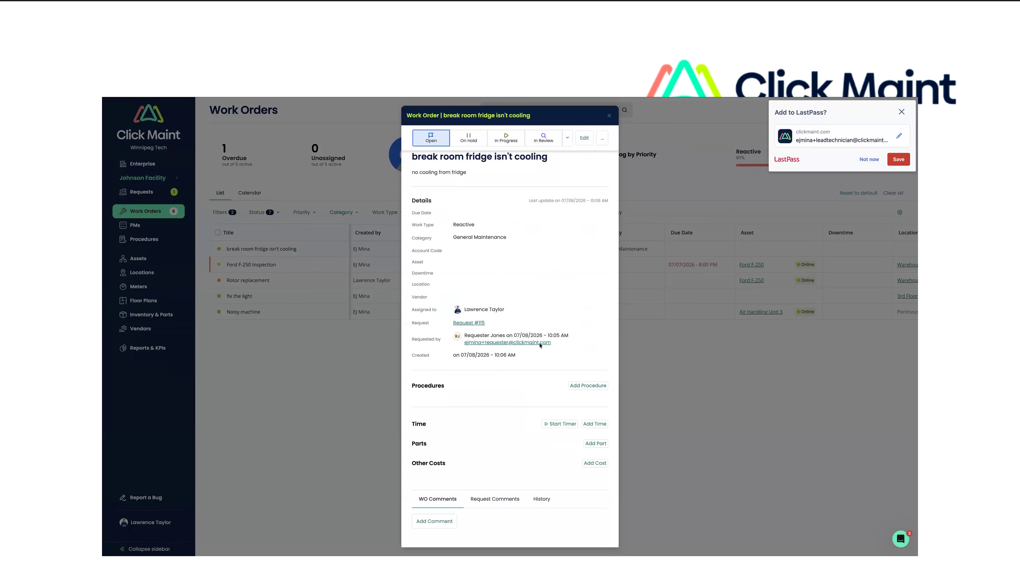
scroll(522, 353, down, 1)
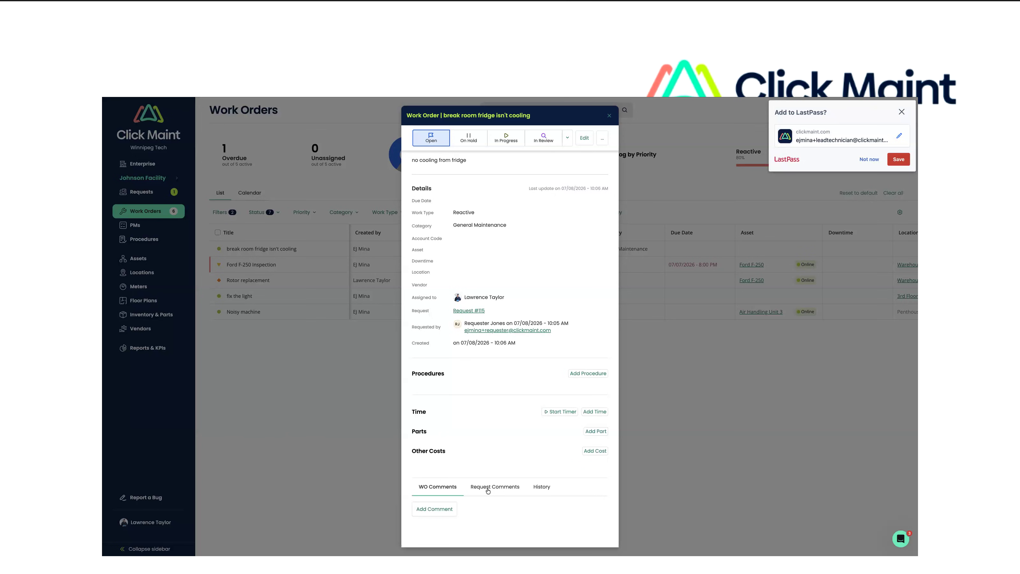
Examine the work order's Request Comments and WO Comments sections, including the blank comment form, without adding anything
click(491, 487)
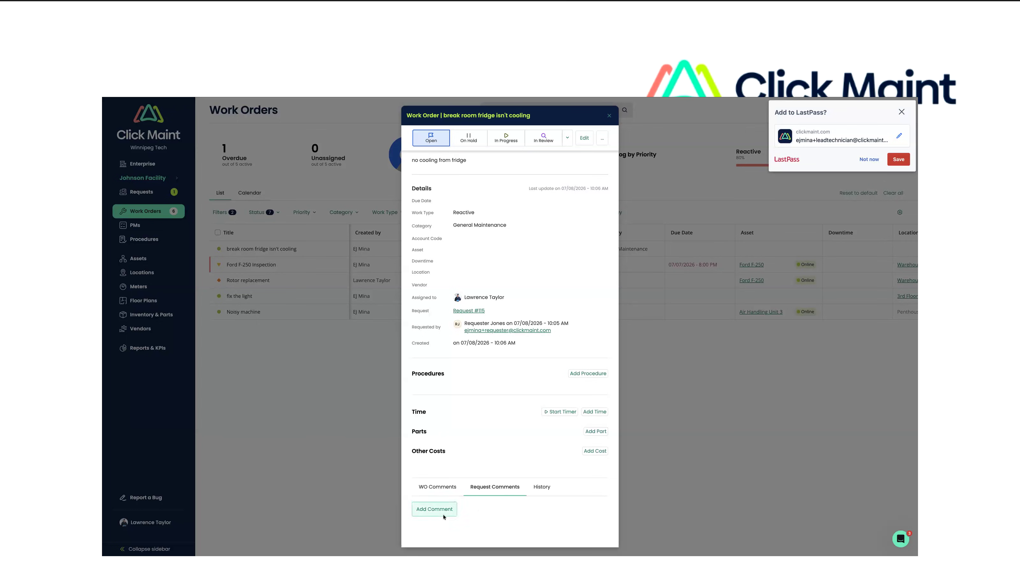
click(435, 488)
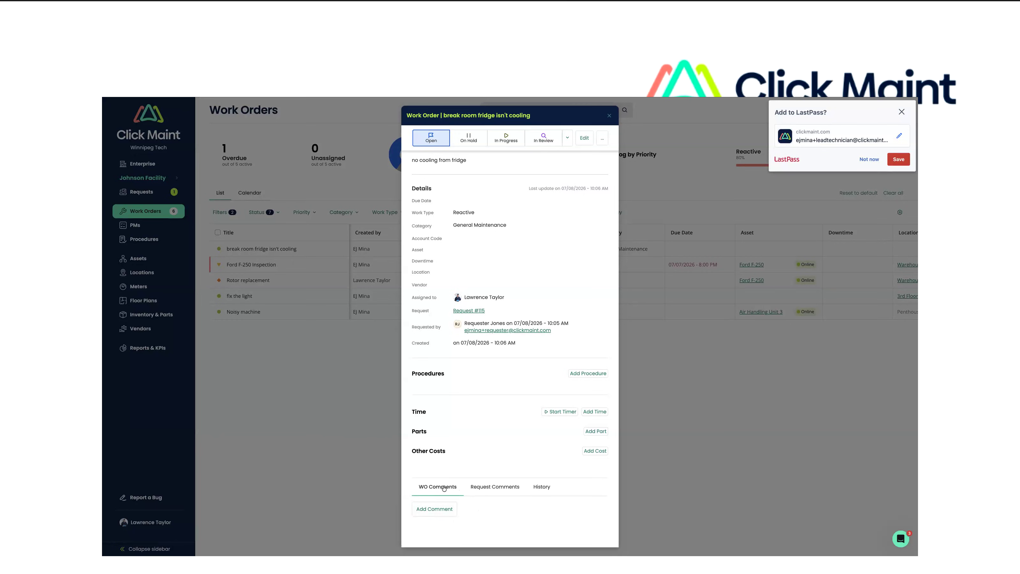
click(434, 508)
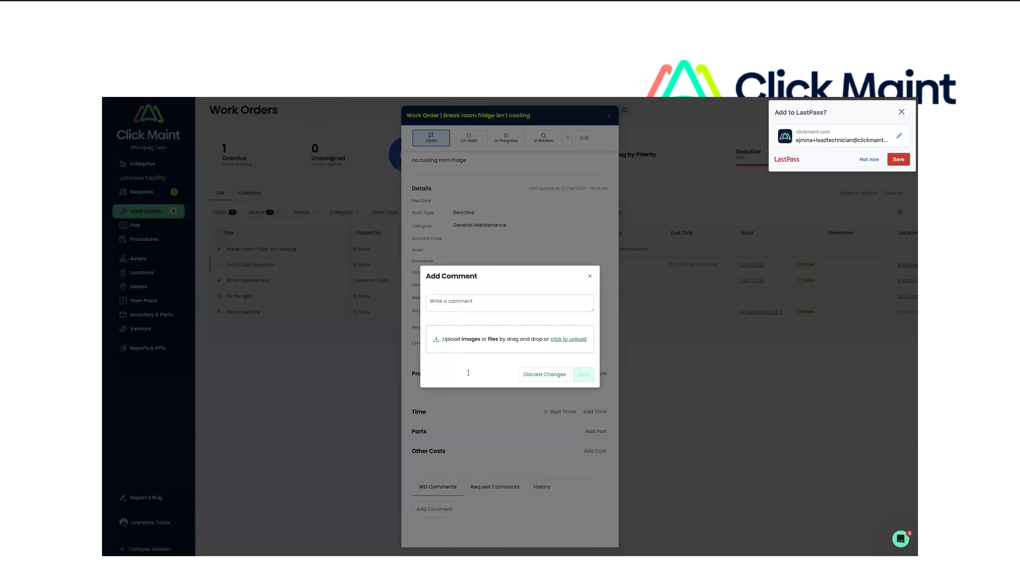
click(590, 277)
Add the request comment "which refrigerator is it?" to the fridge work order
click(483, 493)
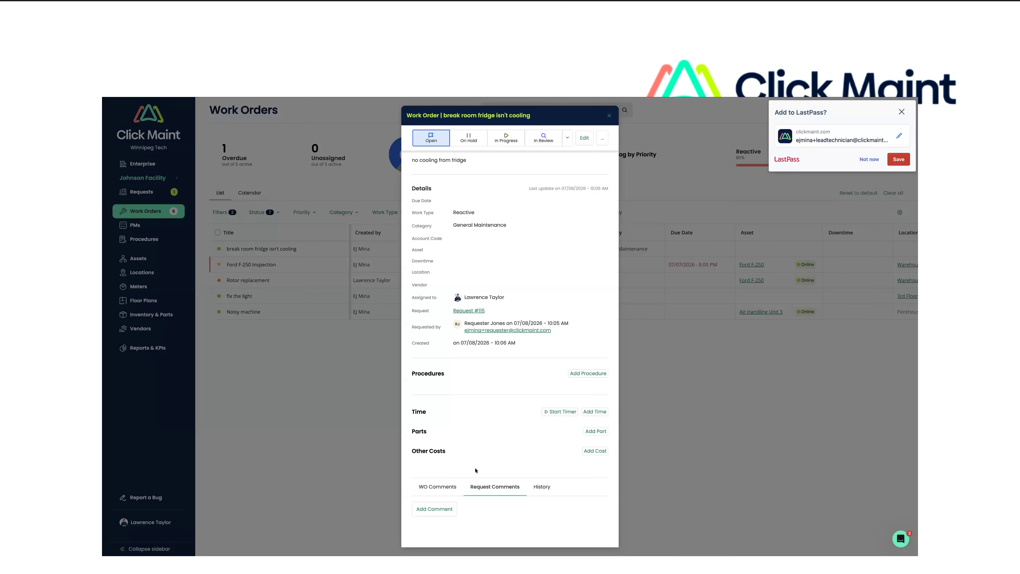
click(434, 508)
click(532, 301)
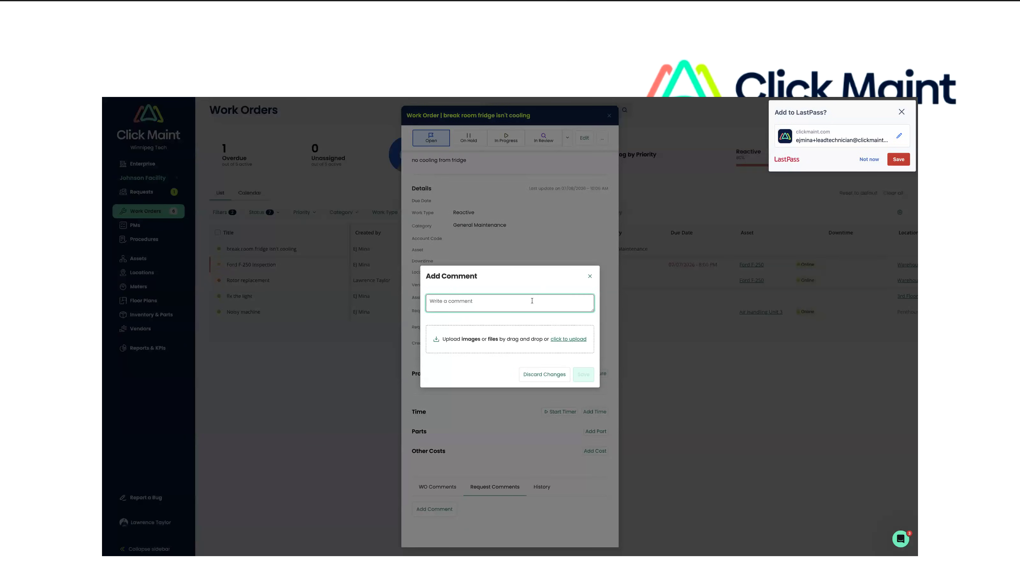
text(which refrigerator is it?)
click(481, 366)
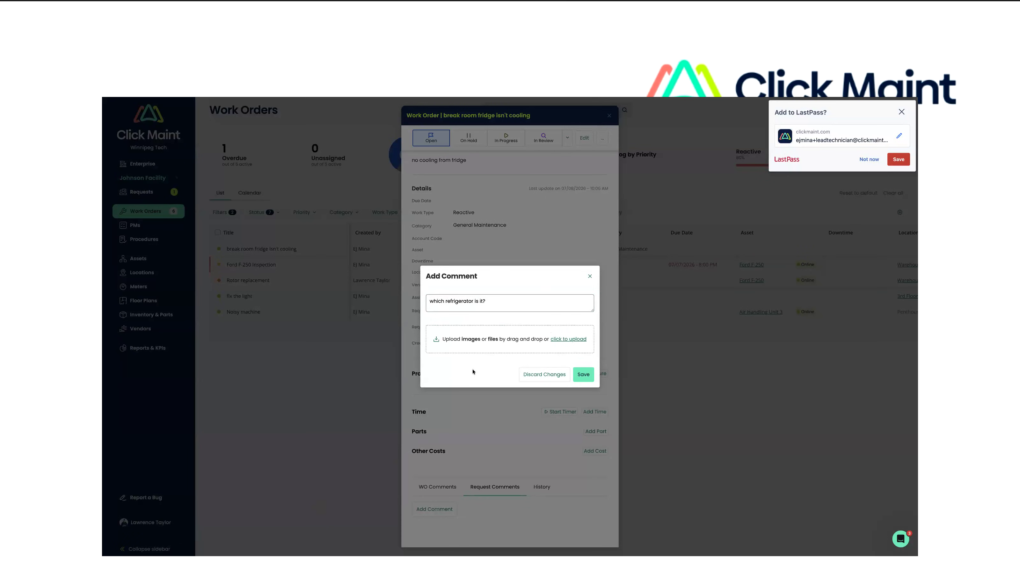
click(583, 374)
scroll(497, 495, down, 2)
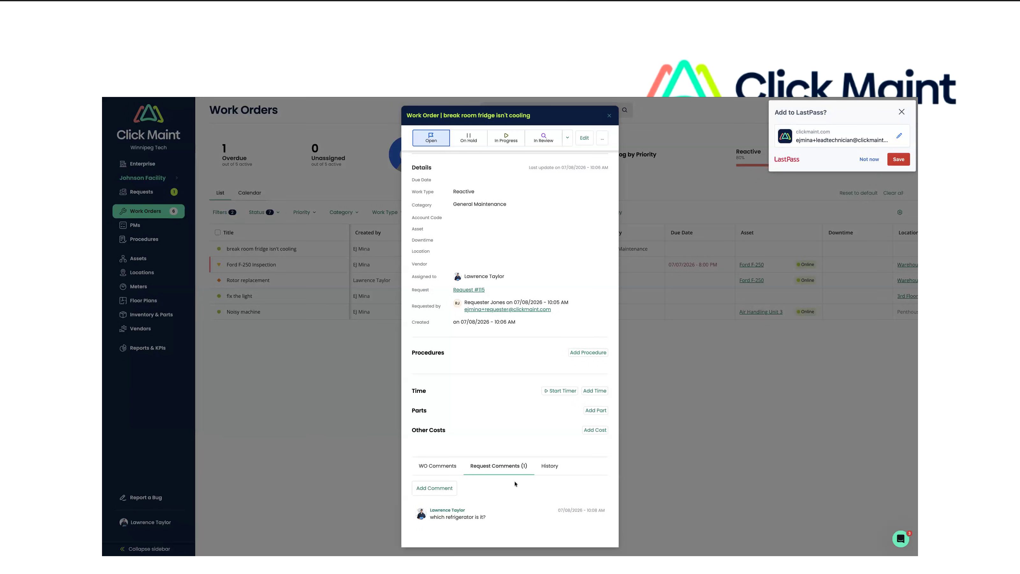
Close the work order and sign out of the lead technician account, dismissing the password-saving prompt
click(609, 115)
click(148, 522)
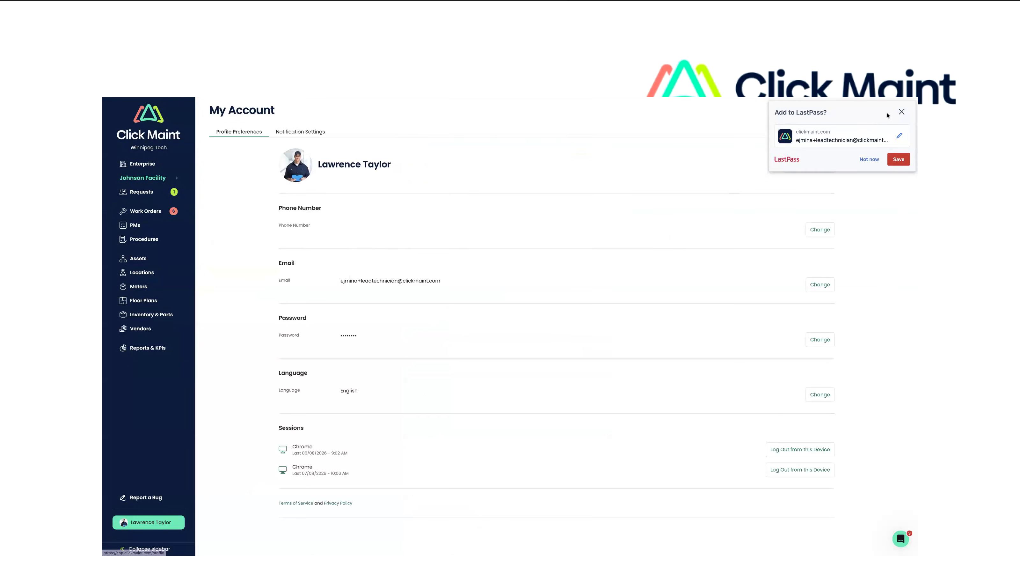
click(901, 111)
click(884, 110)
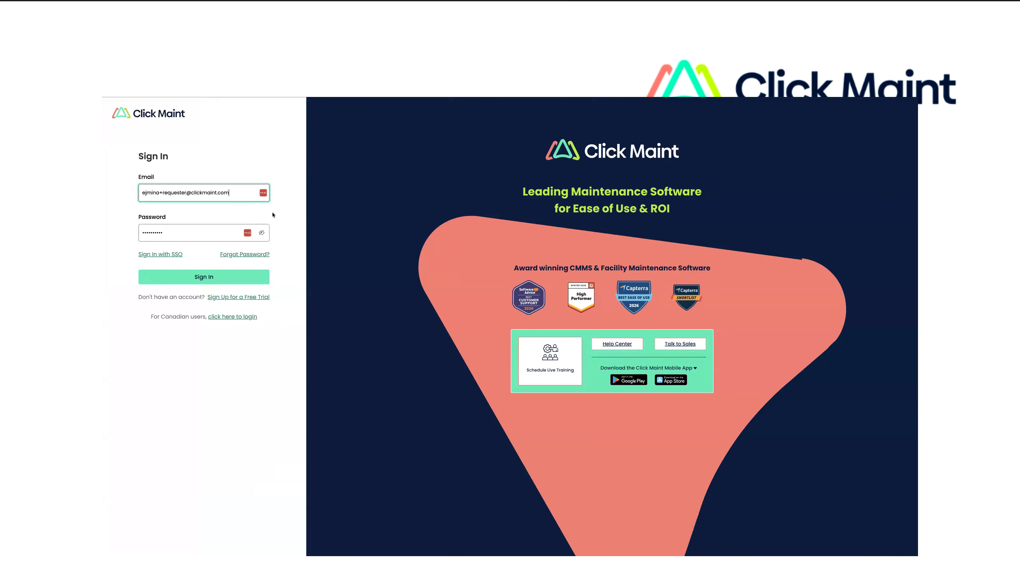
Sign in to the requester account and filter the requests list to only the Approved status
click(207, 280)
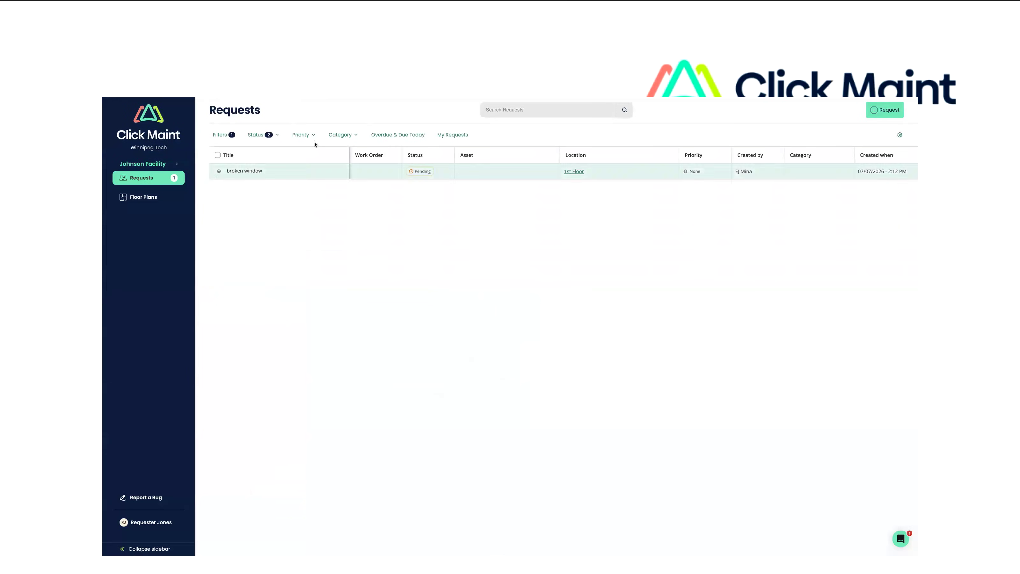
click(271, 134)
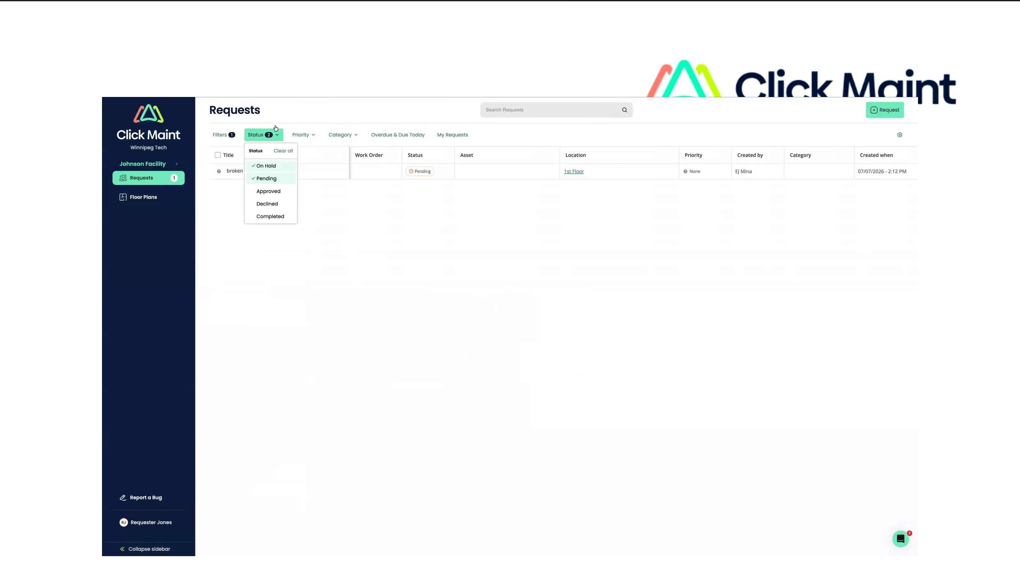
click(266, 179)
click(267, 192)
click(266, 165)
click(310, 121)
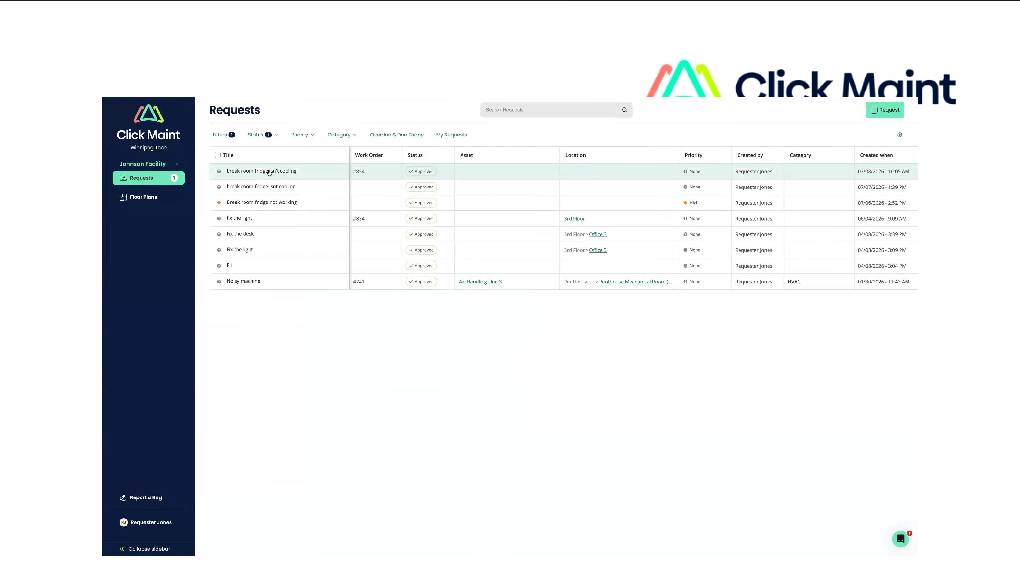
Open the approved "break room fridge isn't cooling" request and save the reply comment "the silver one"
click(269, 171)
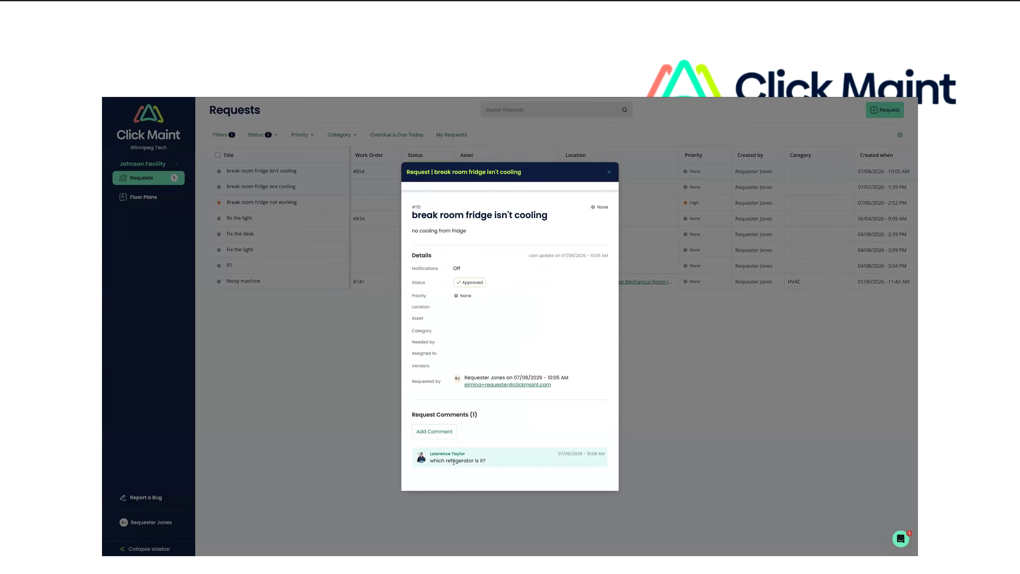
click(444, 428)
click(493, 303)
text(the silver one)
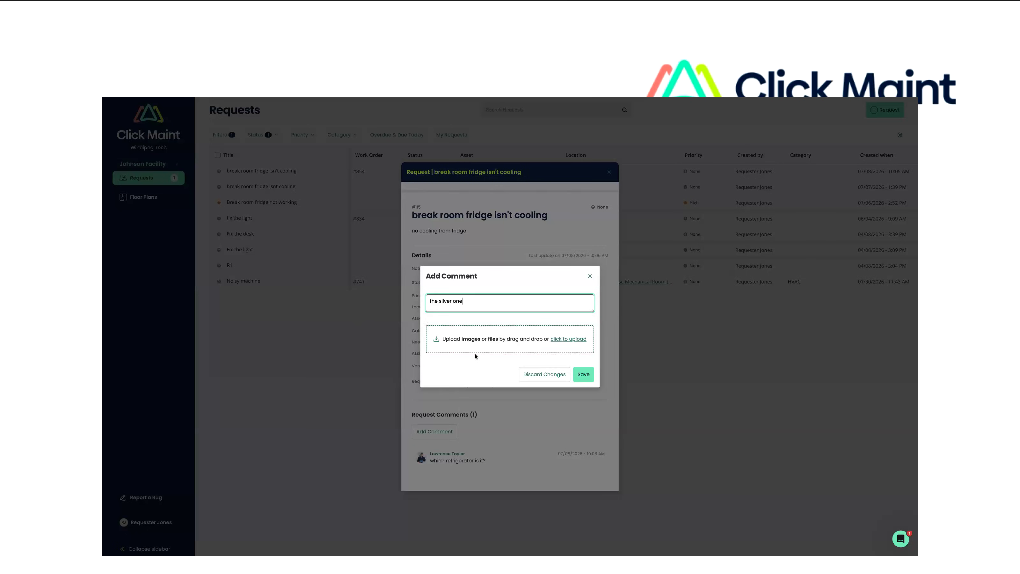
click(582, 374)
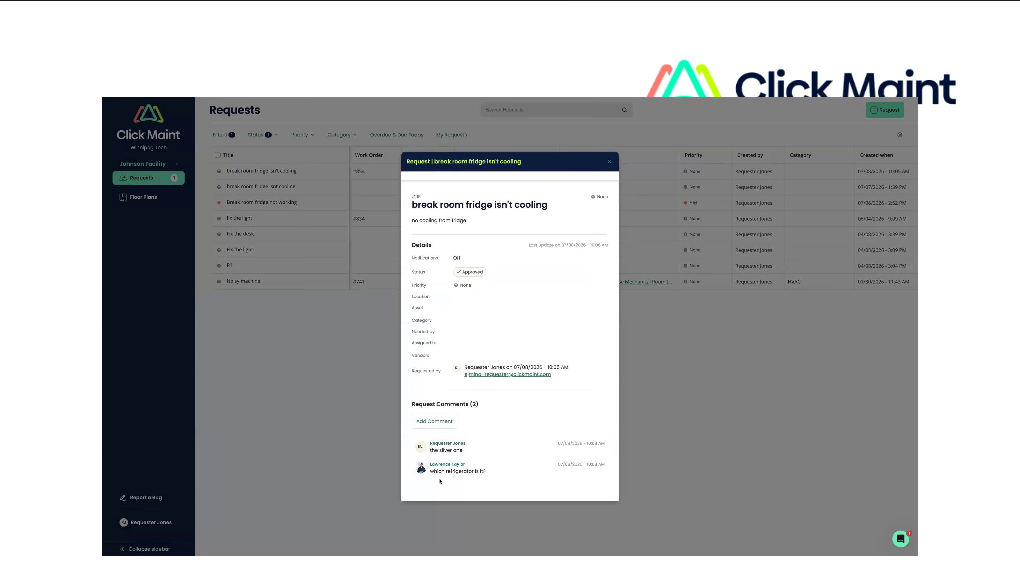
Close the fridge request and sign out of the requester account
click(609, 162)
click(149, 522)
click(883, 110)
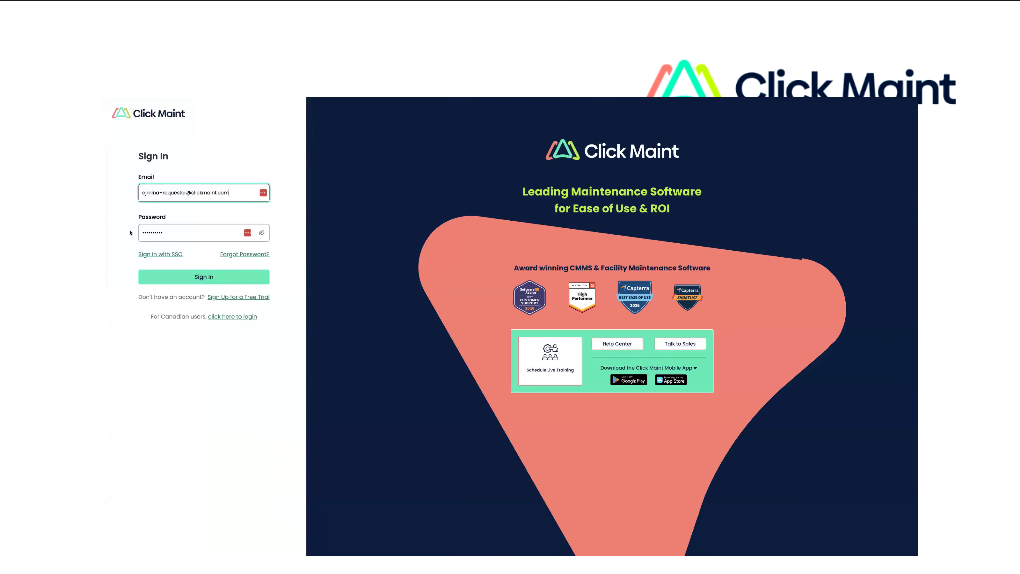
Sign in to the lead technician account using its saved email and password
double_click(164, 193)
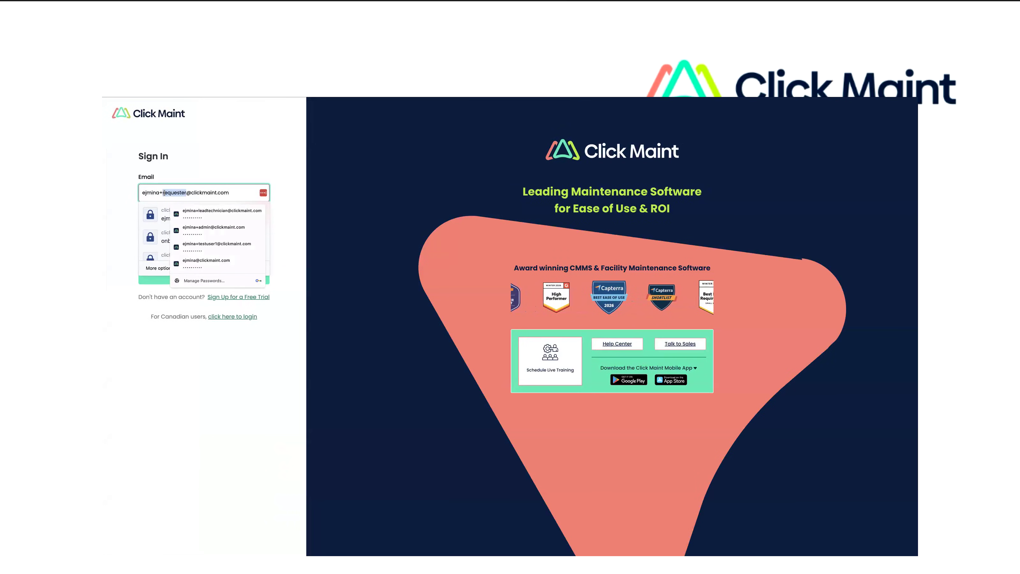
click(193, 213)
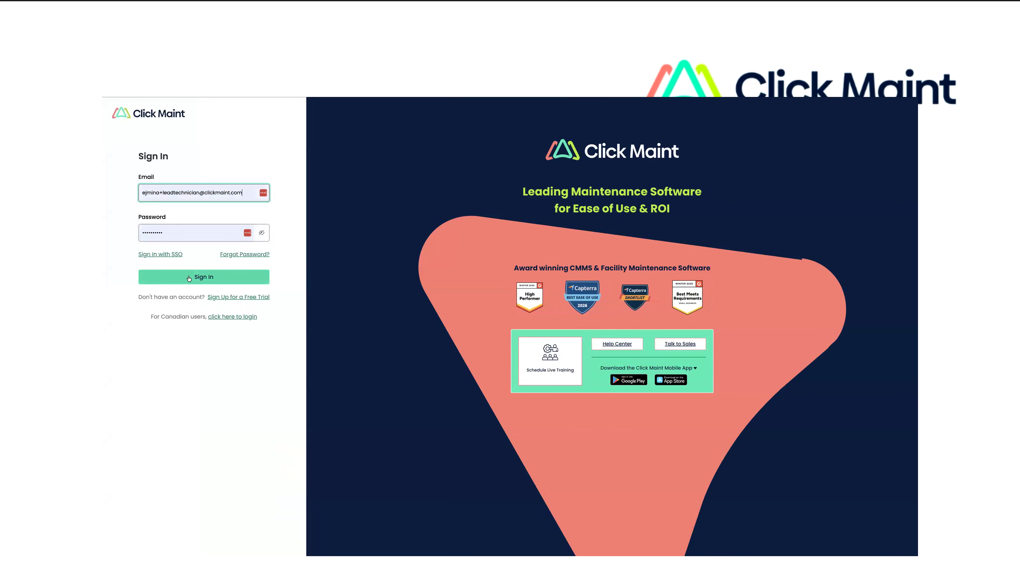
click(189, 276)
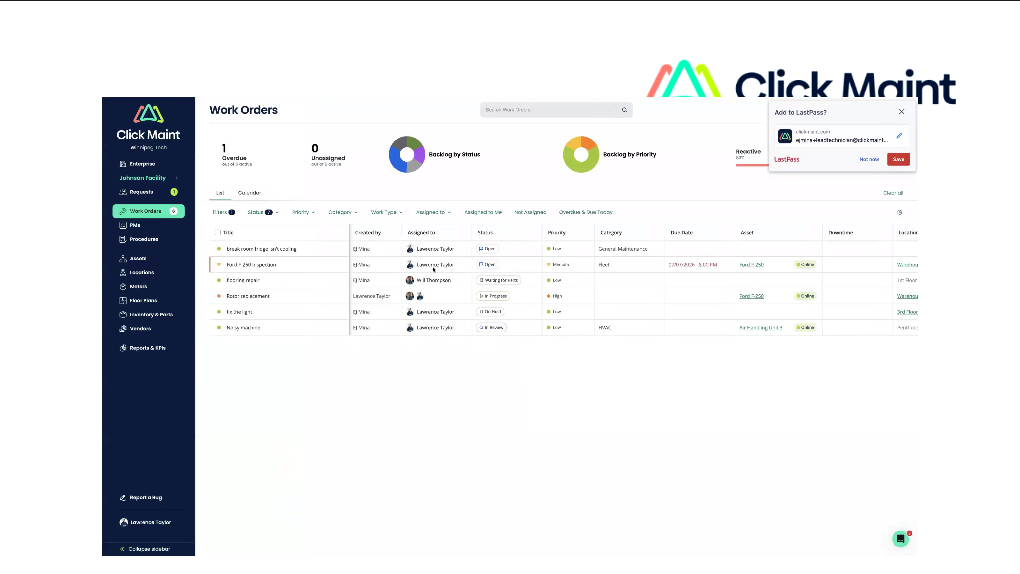
Open the "break room fridge isn't cooling" work order and read the requester's reply under Request Comments
click(295, 249)
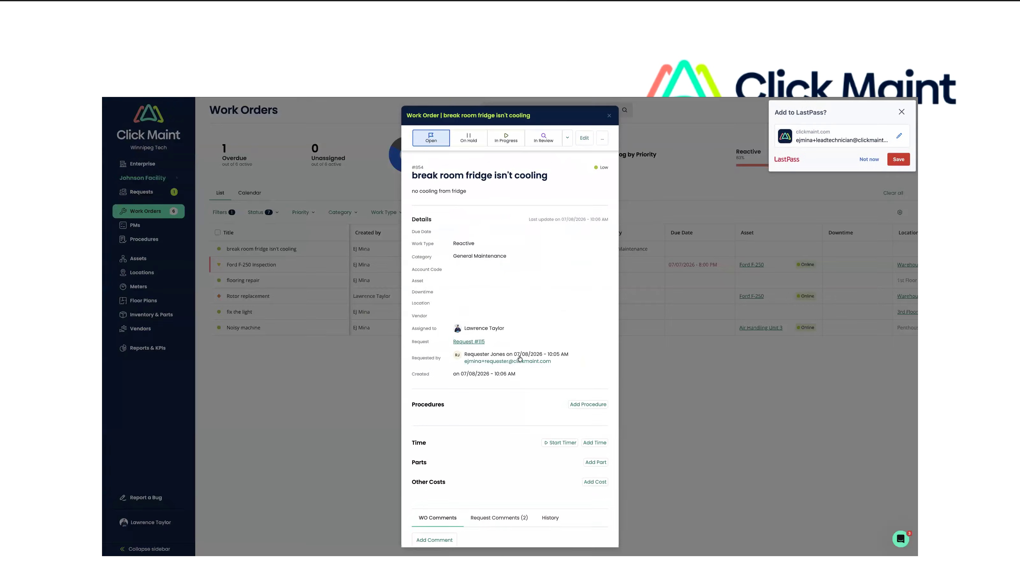
scroll(499, 442, down, 1)
click(499, 487)
scroll(498, 490, down, 1)
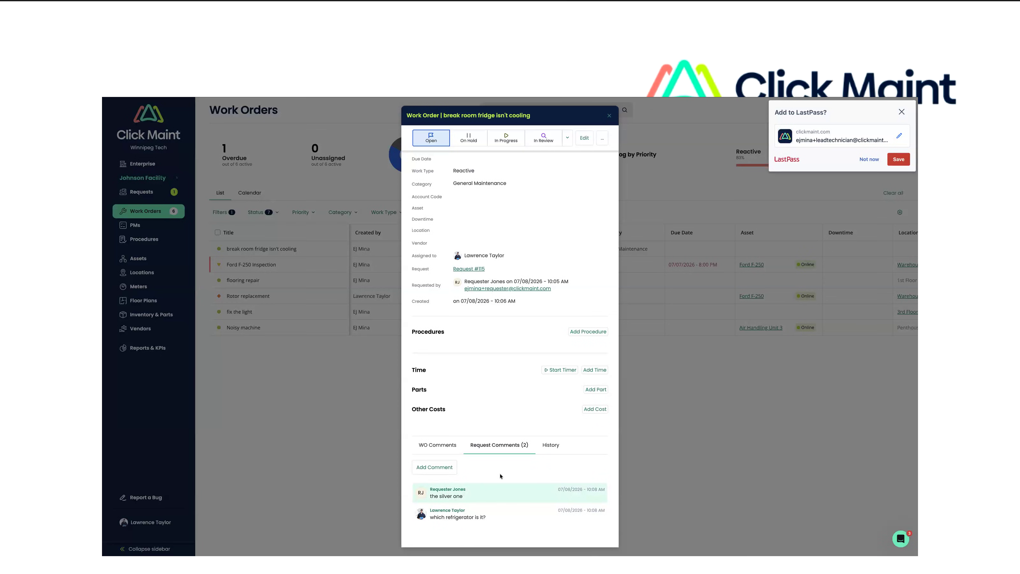
scroll(500, 476, up, 2)
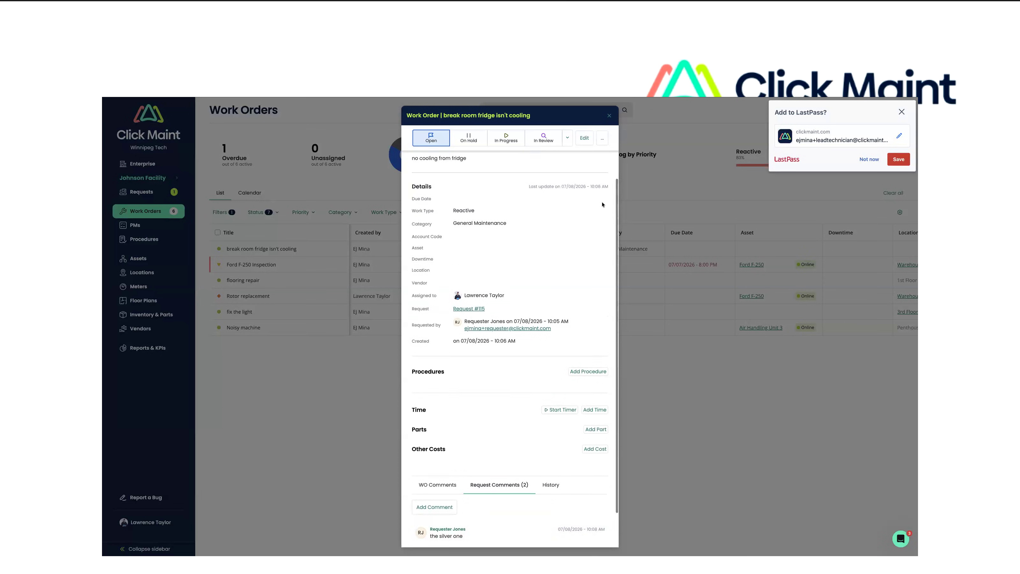
Edit the fridge work order to assign the Refrigerator asset, save and close it, and decline the password-saving prompt
click(586, 137)
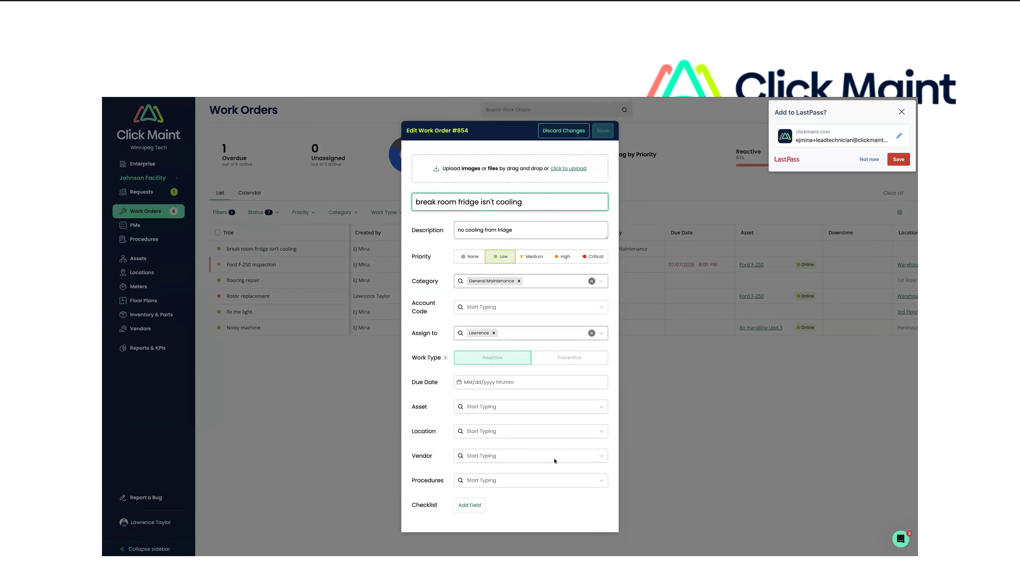
click(490, 409)
text(Ref)
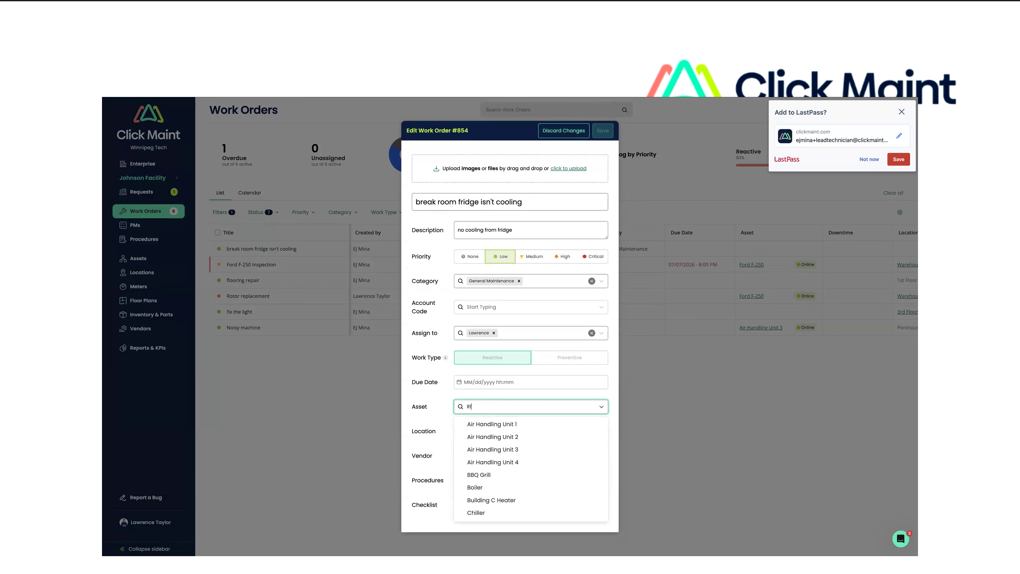
text(r)
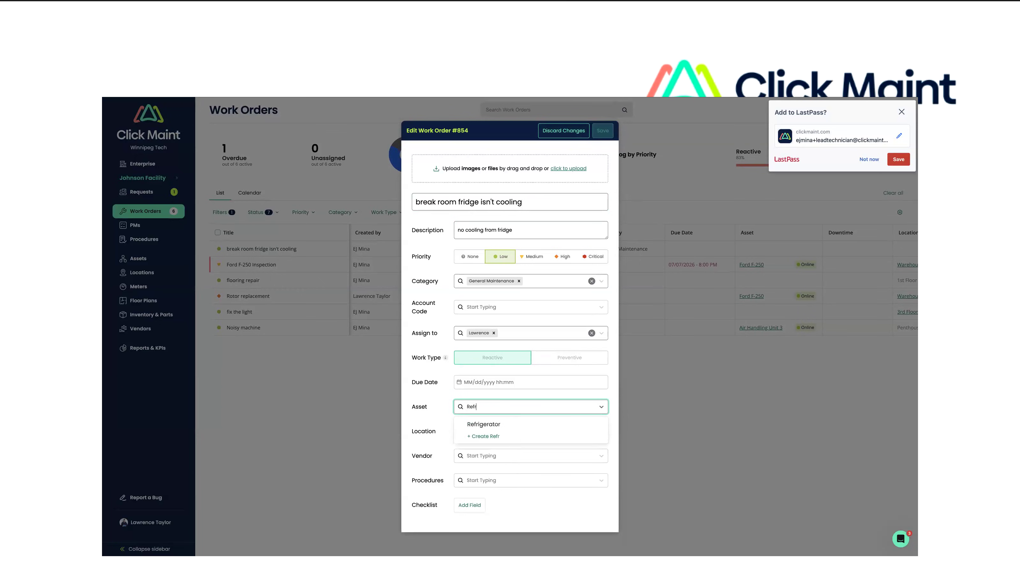
click(480, 425)
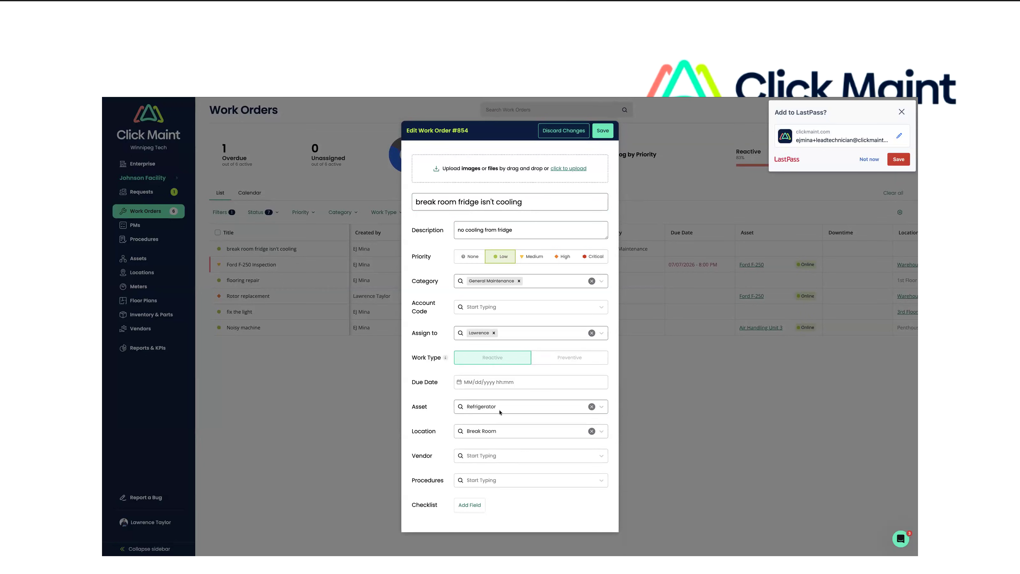
click(602, 130)
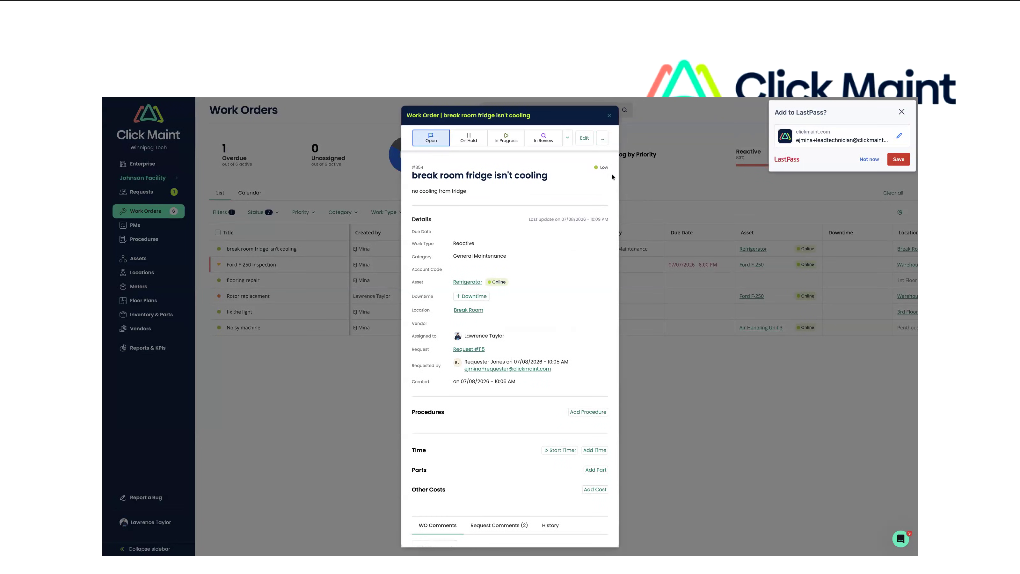
click(609, 116)
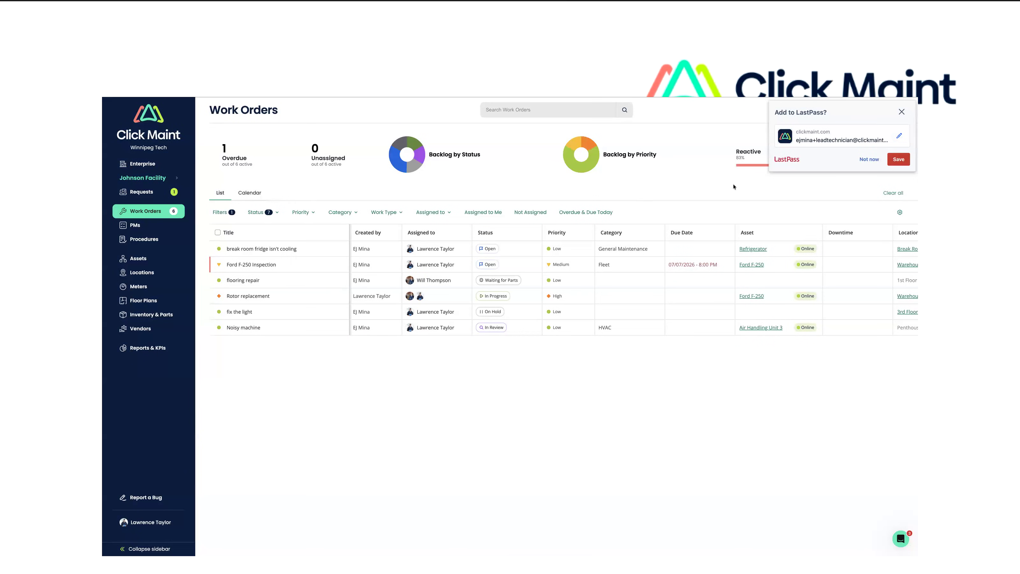
click(867, 161)
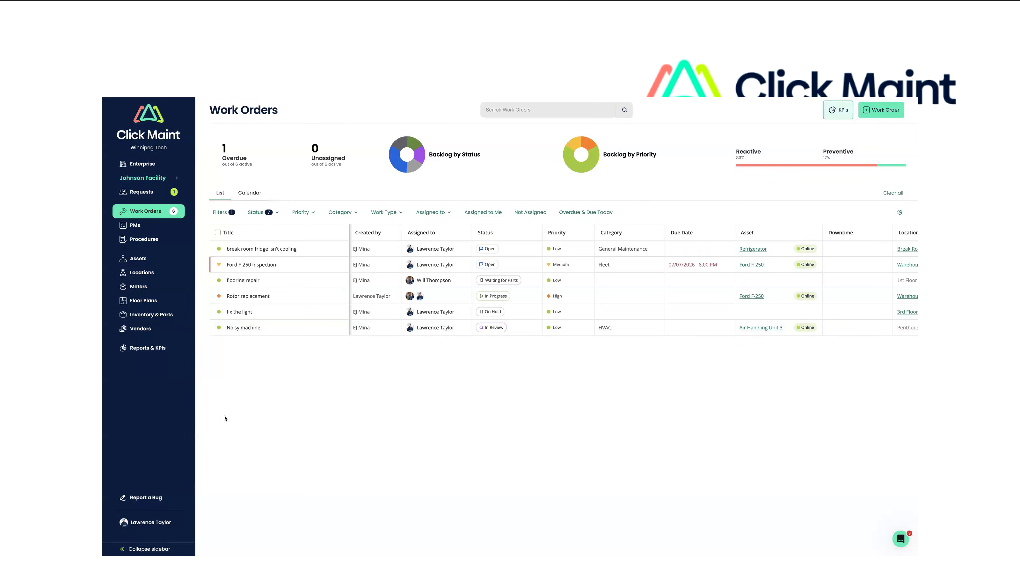
Enable the "Request threads I have replied to" notification in the technician's account notification settings
click(162, 523)
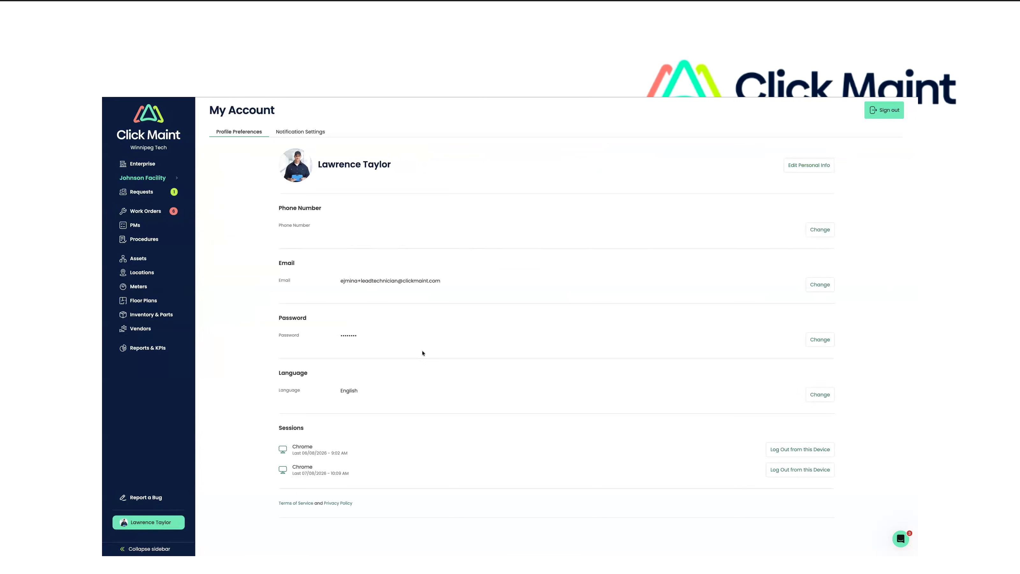
click(315, 132)
click(286, 361)
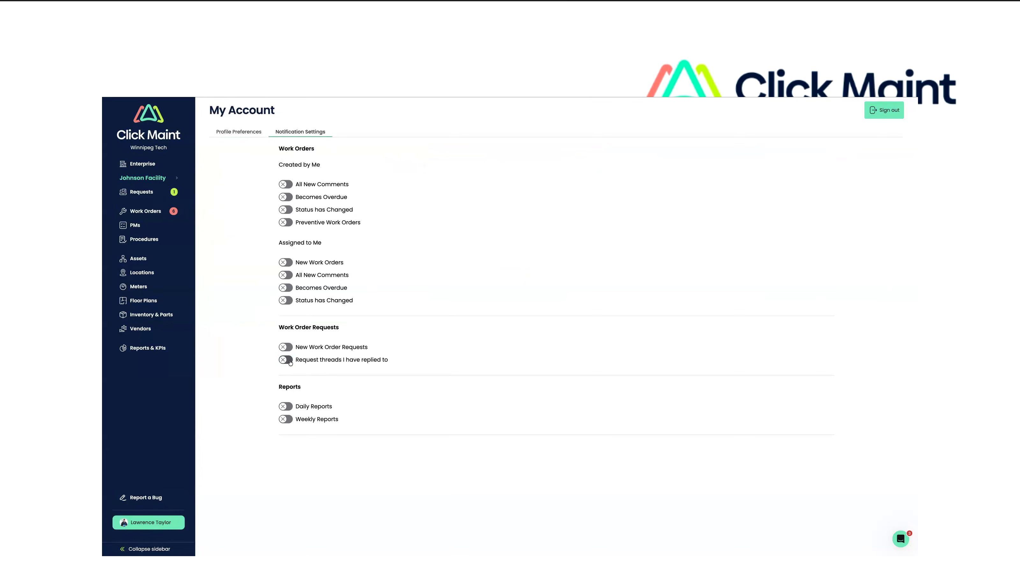
click(288, 361)
Switch to Gmail, refresh the inbox, and read the "New comment on Work Order #854" notification email
mouse_move(282, 100)
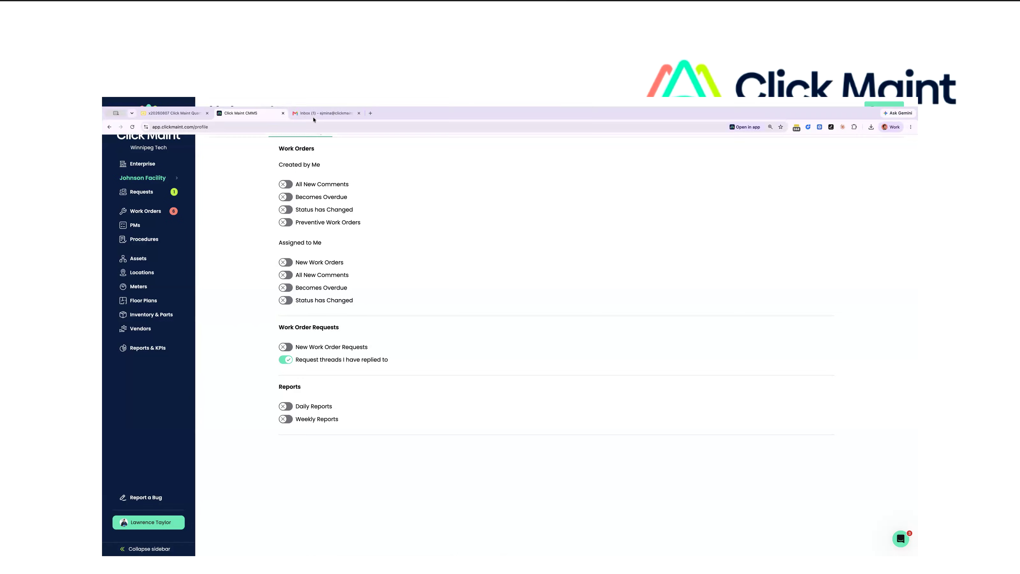
click(322, 113)
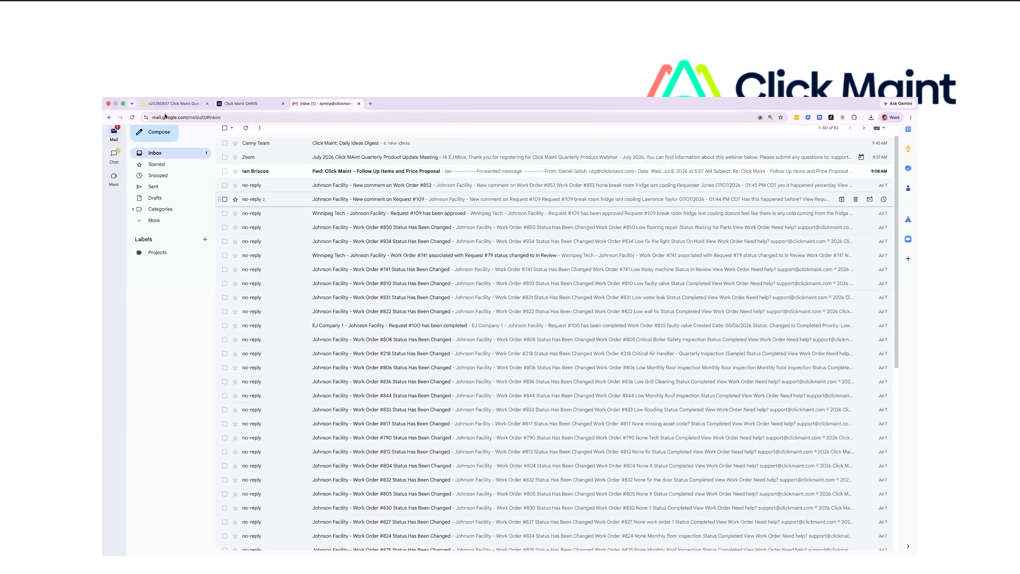
click(131, 127)
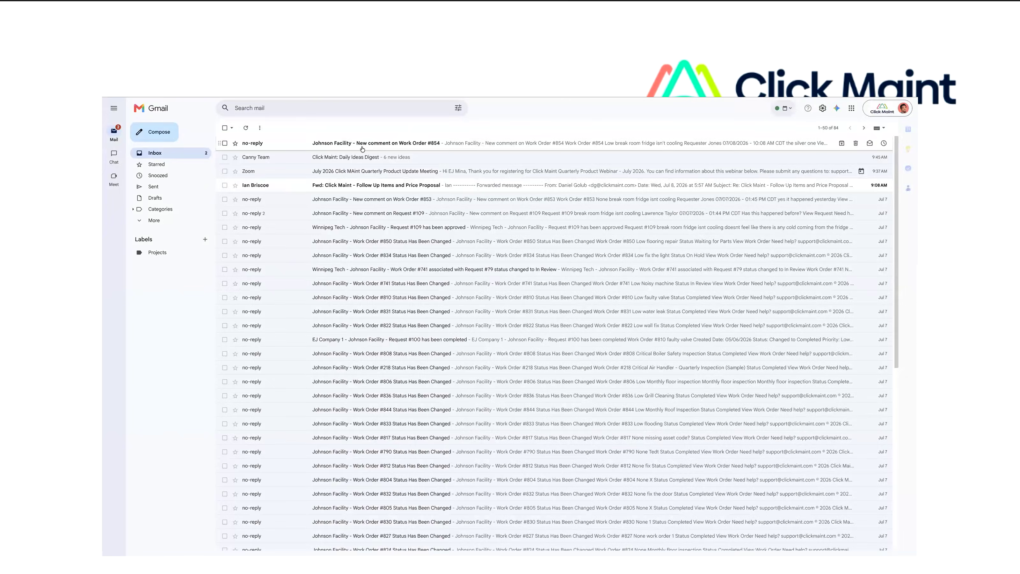
click(362, 144)
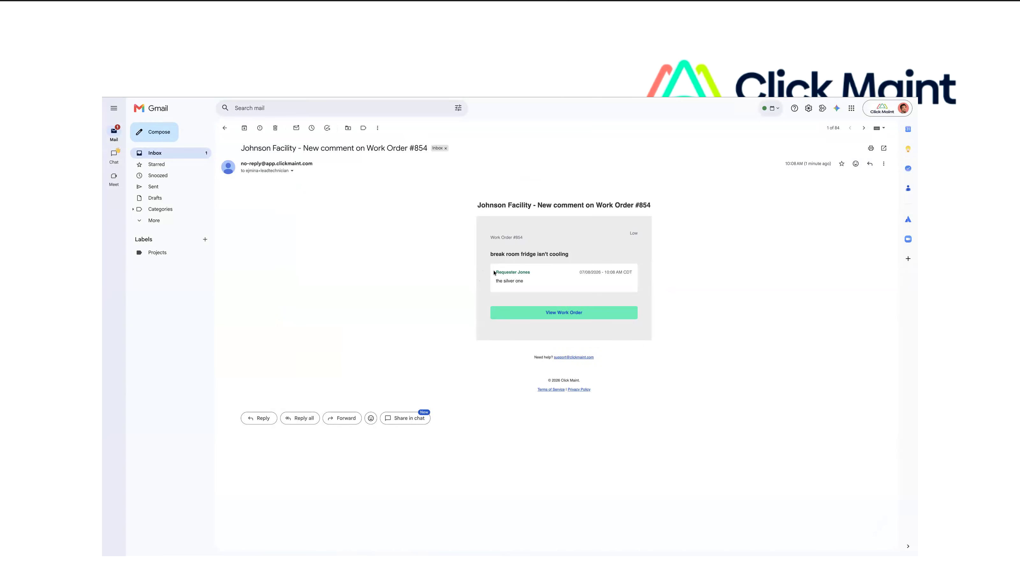
drag(494, 271, 557, 282)
click(553, 283)
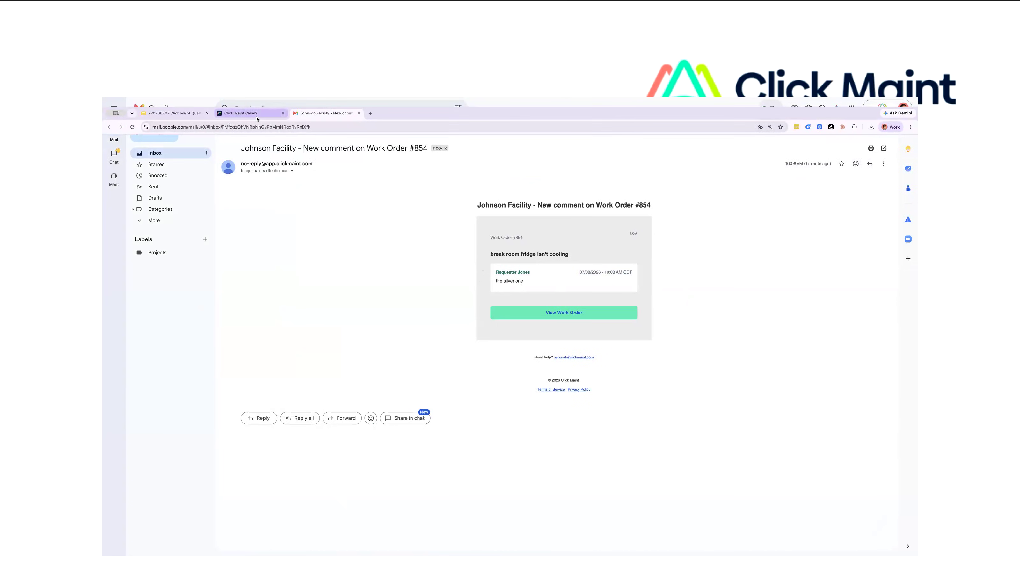
Return to Click Maint and review the Request Comments thread in the "break room fridge isn't cooling" work order
click(249, 113)
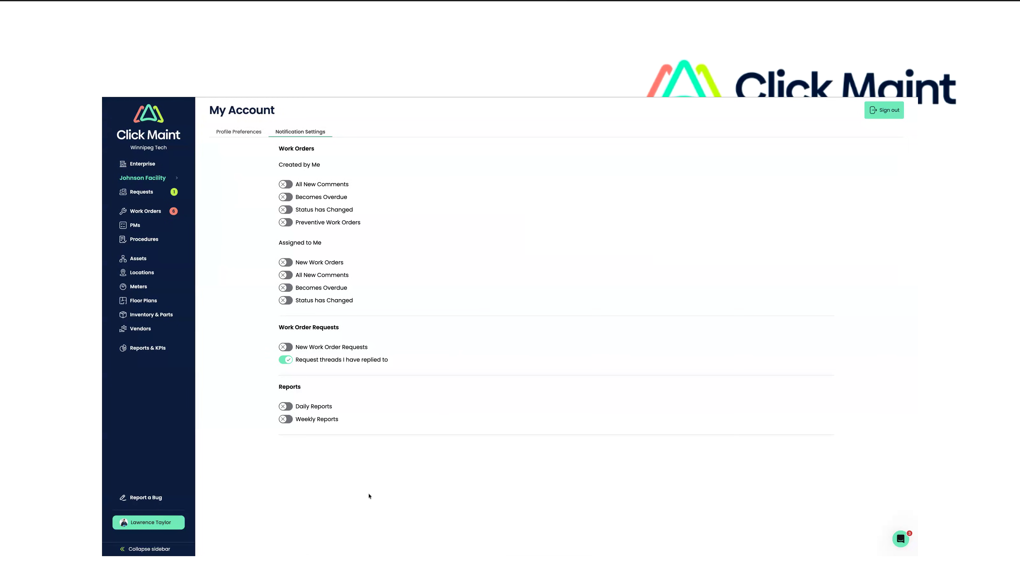
click(145, 211)
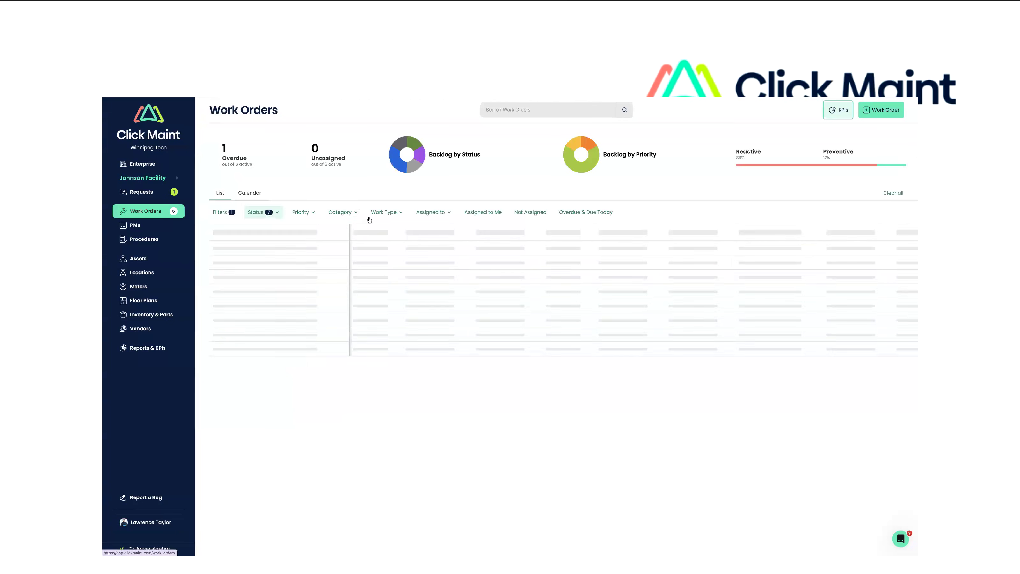
click(252, 248)
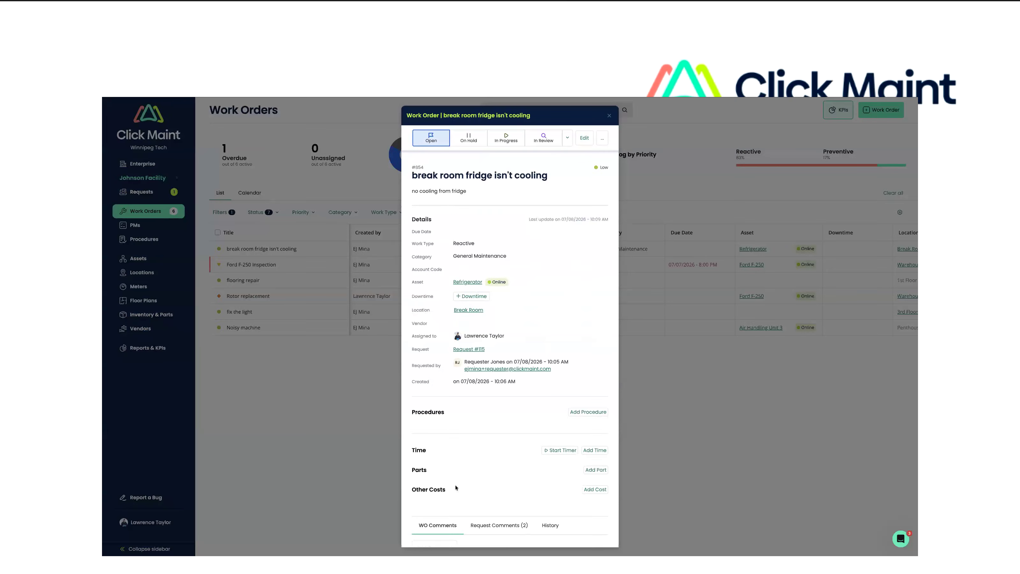
scroll(456, 487, down, 1)
click(499, 484)
scroll(500, 490, down, 1)
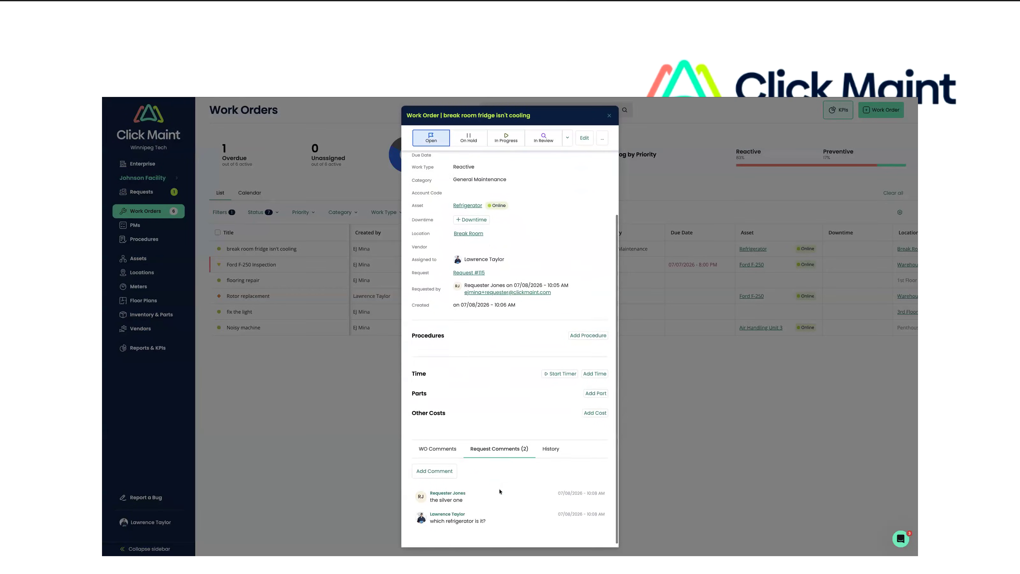
scroll(499, 490, down, 1)
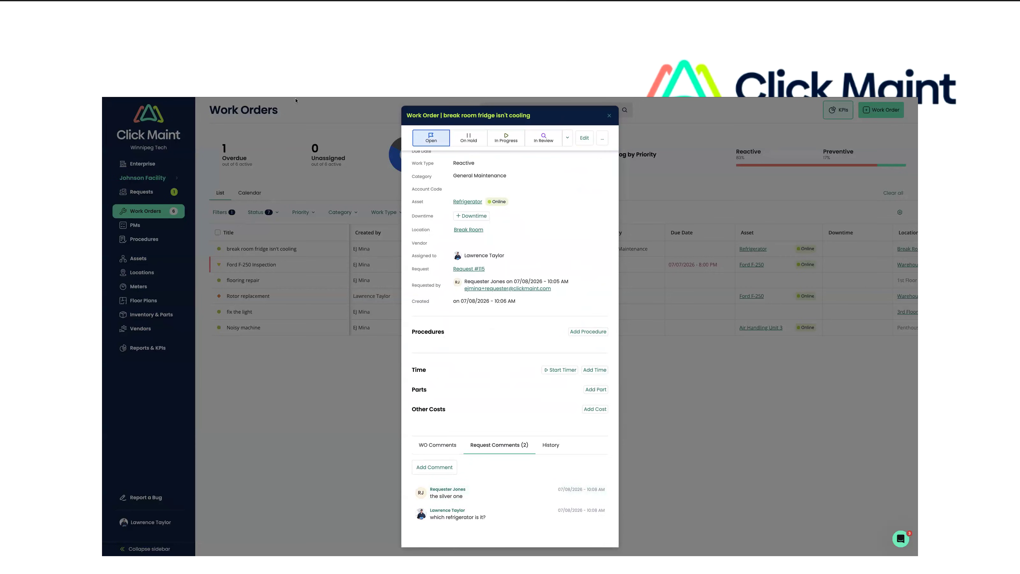
Switch to the presentation and advance to the "New Feature: Send Request Via Email" slide
click(173, 105)
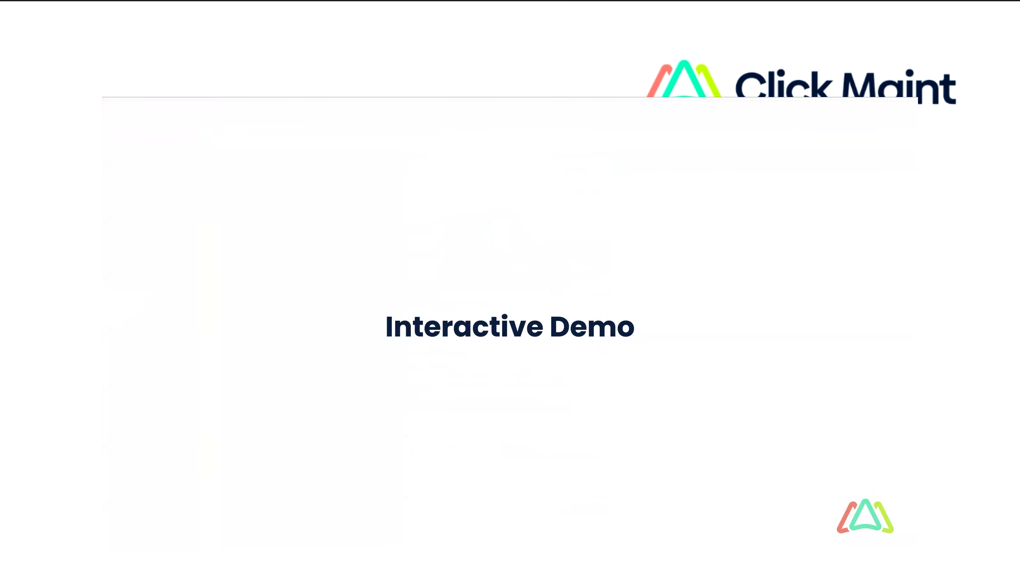
key(Right)
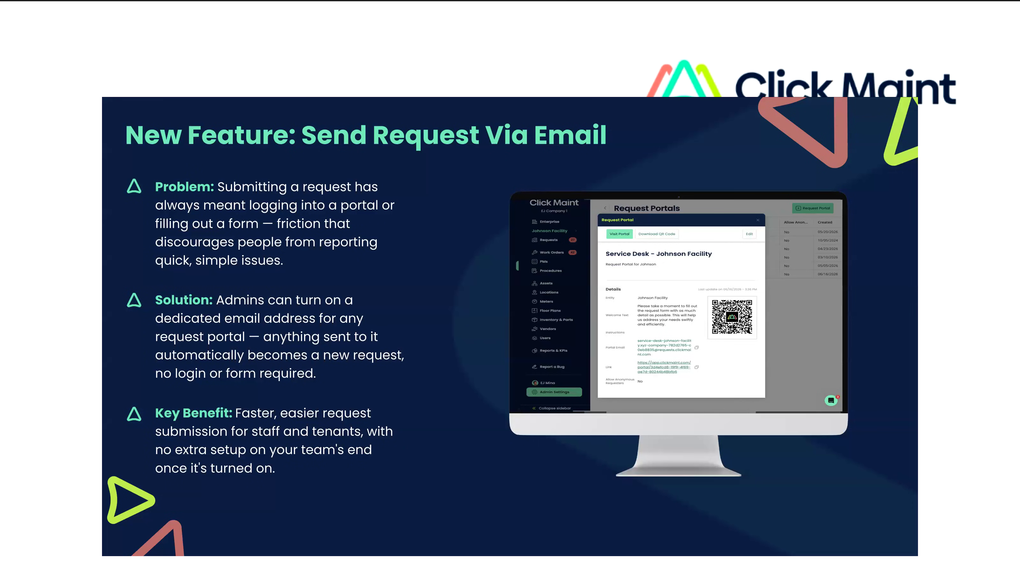
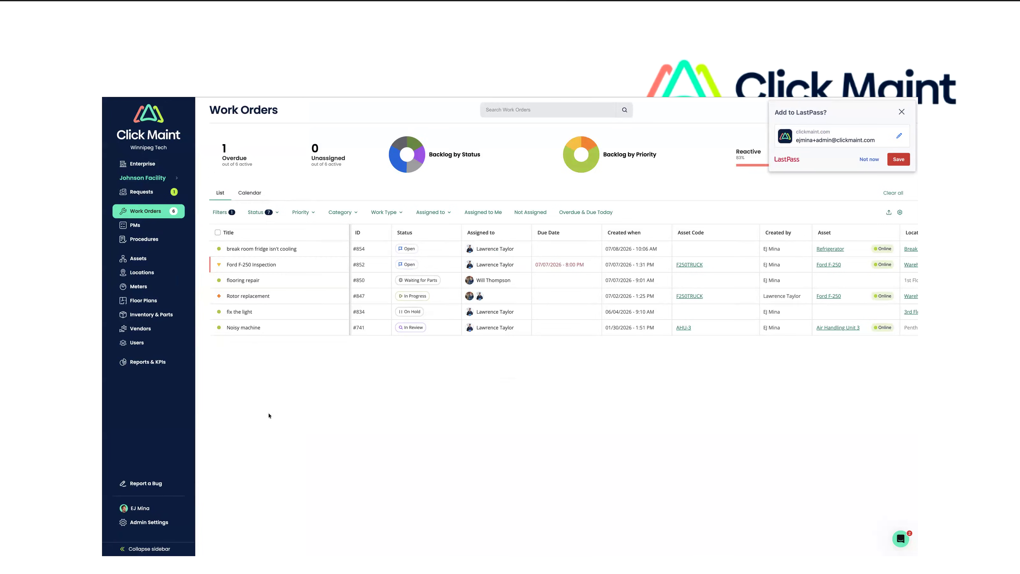
Open the company name settings in Administration and try changing the Company Identifier prefix to "winnipegtech"
click(158, 520)
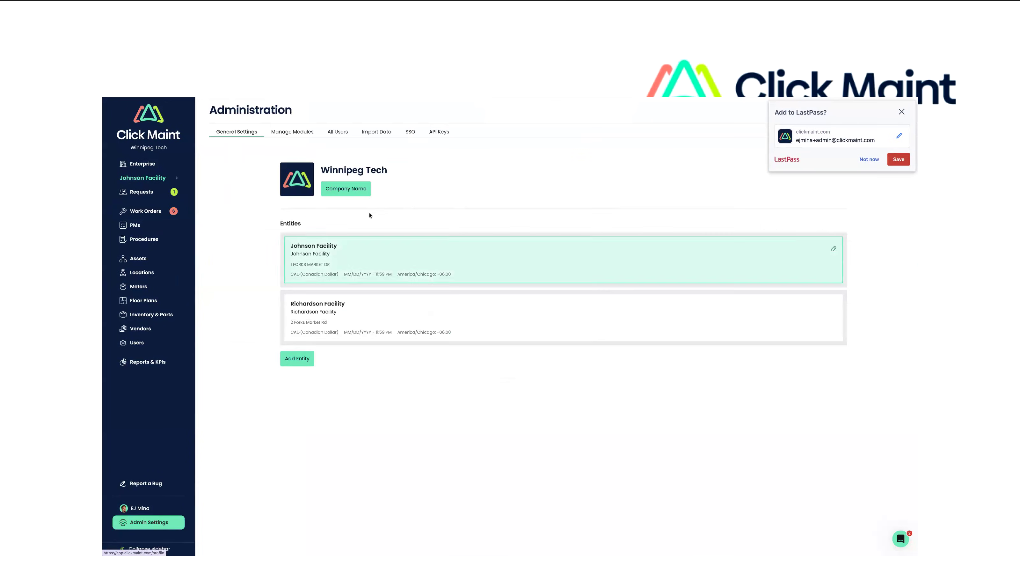
click(350, 189)
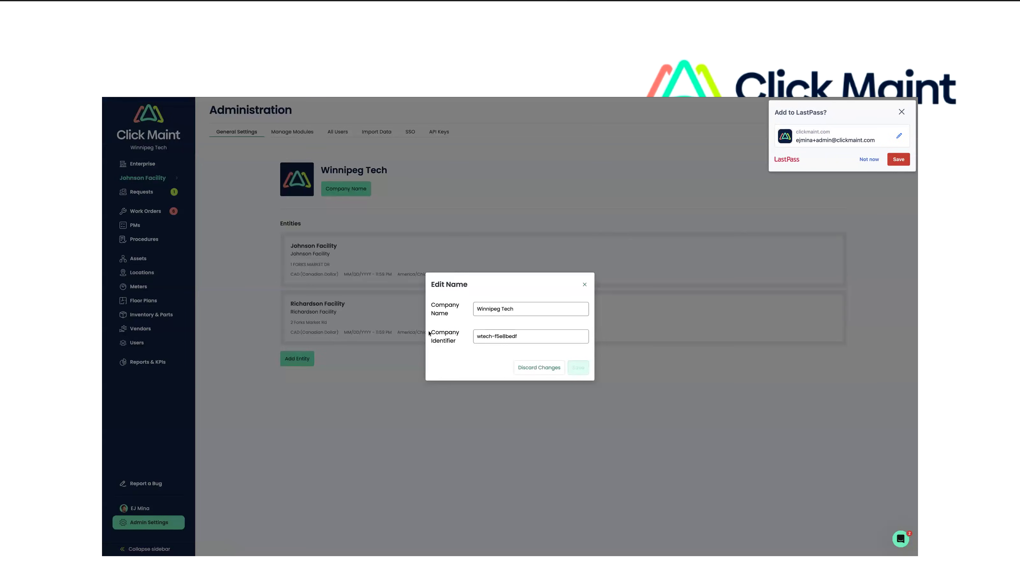
drag(436, 336, 457, 342)
click(479, 335)
text(inipeg)
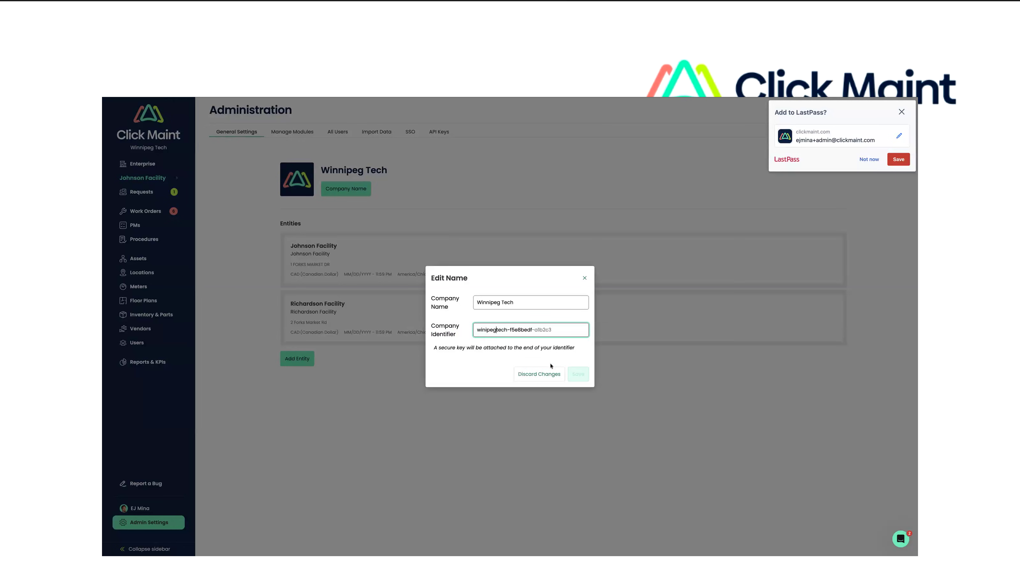
text(n)
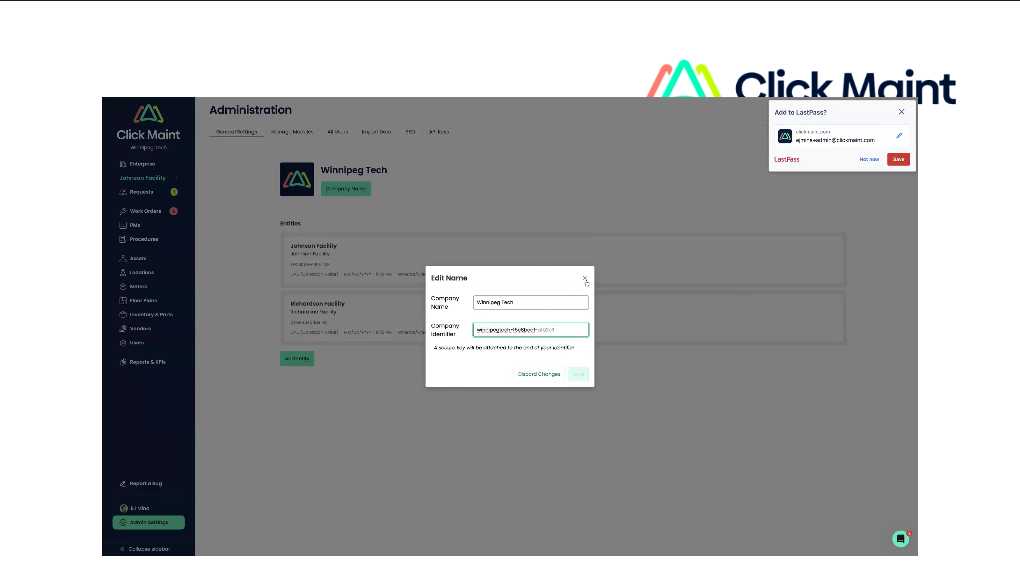
Abandon the Company Identifier change and recheck the identifier in the company name settings
click(537, 375)
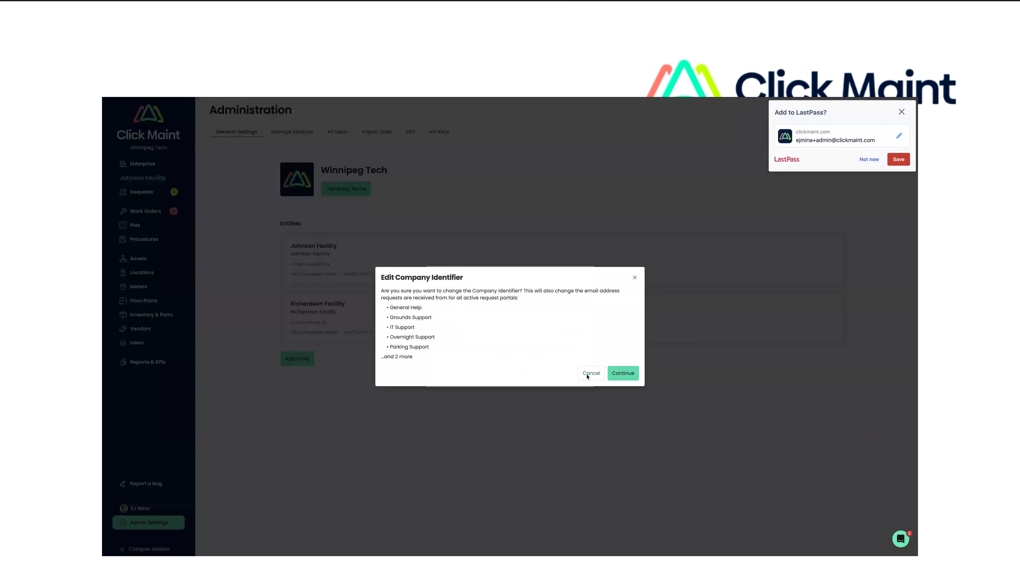
click(589, 373)
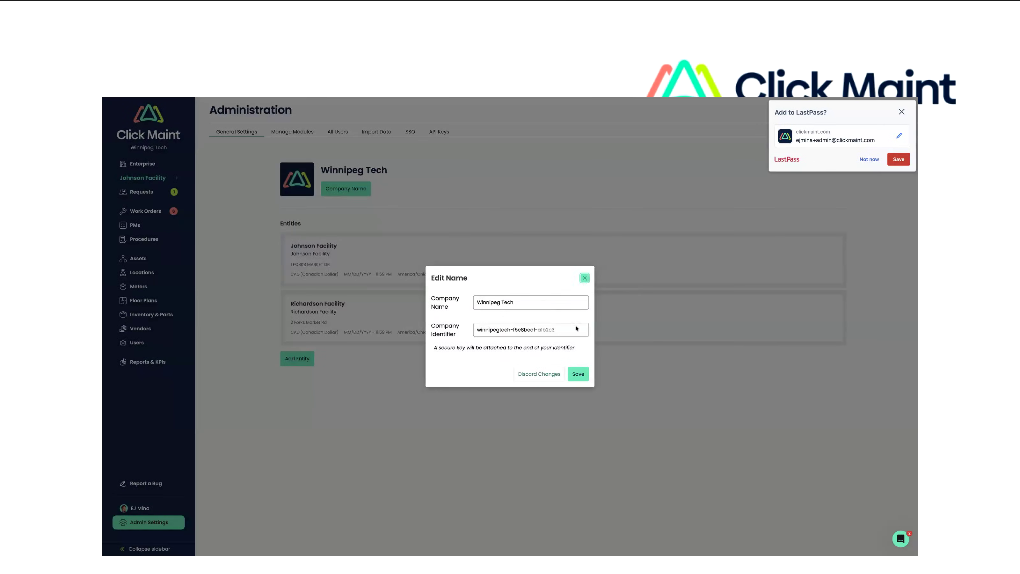
click(584, 277)
click(348, 188)
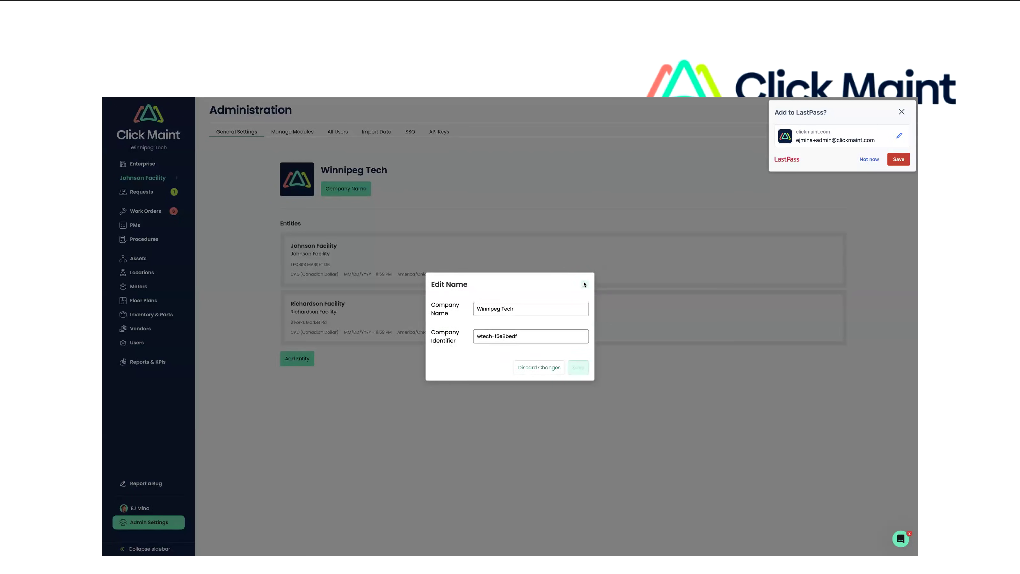
click(584, 284)
Dismiss the LastPass save prompt and start a new request portal from the Request Portals module settings
click(868, 159)
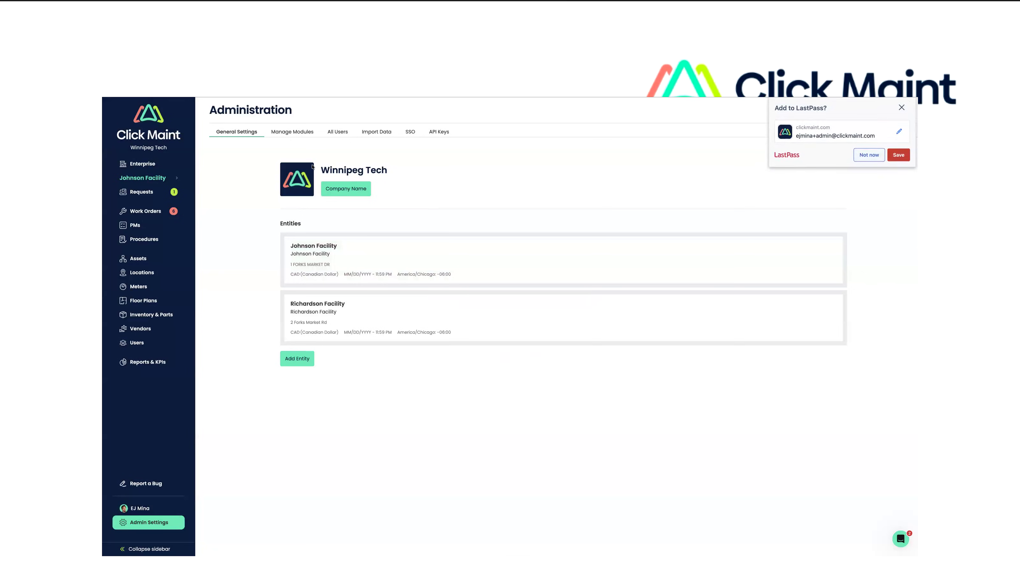
click(293, 135)
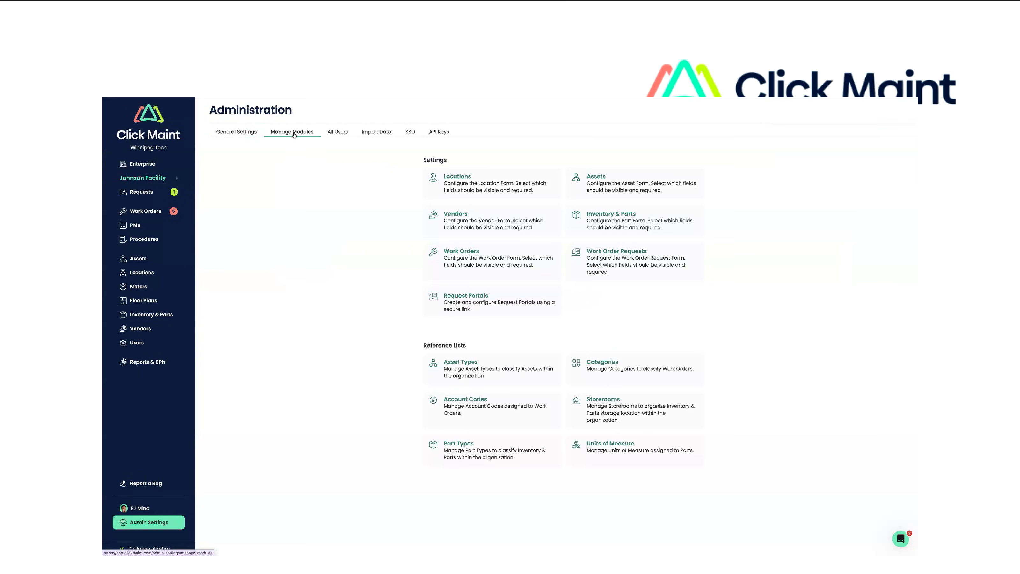
click(475, 304)
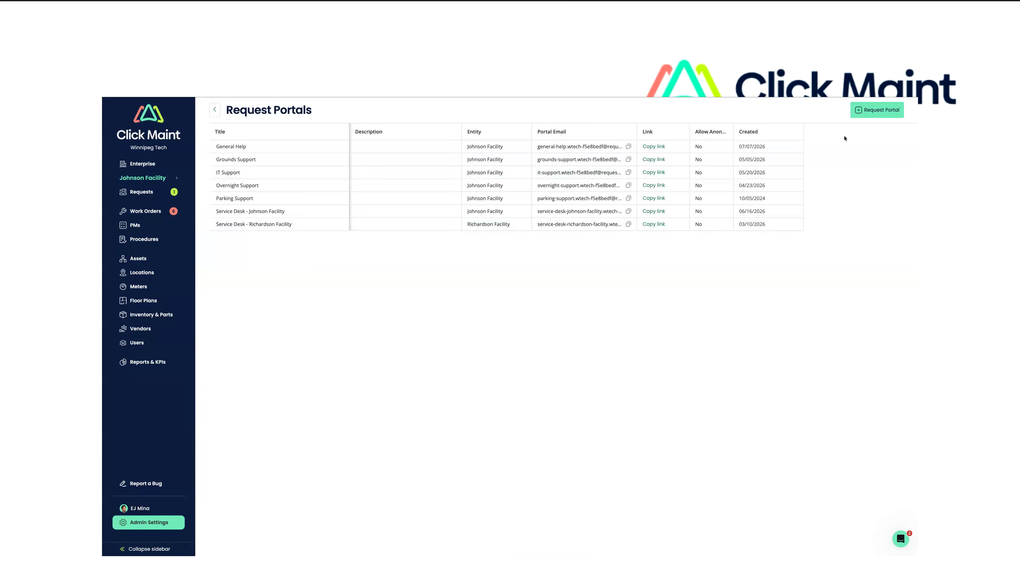
click(868, 115)
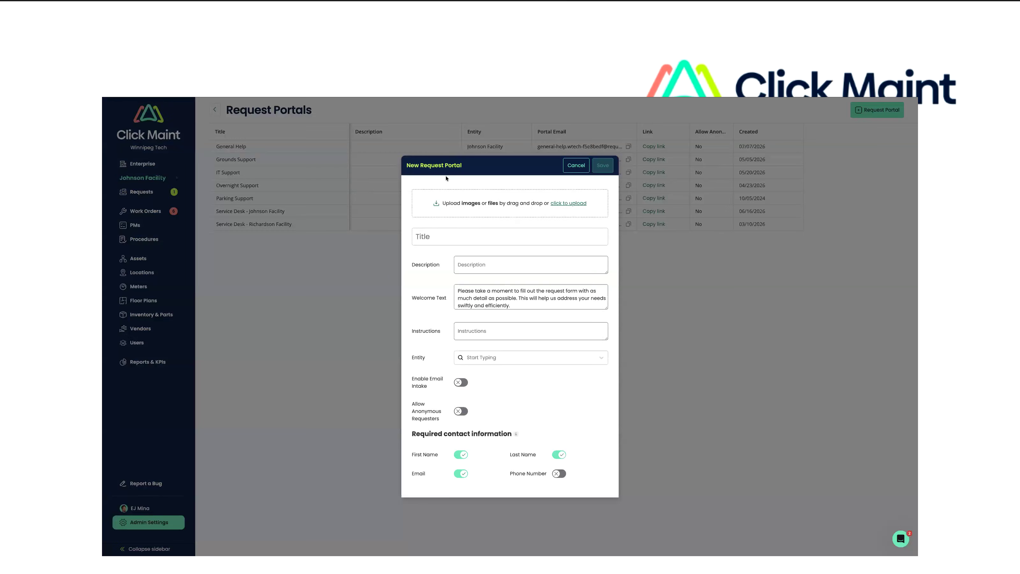
Enable email intake for the new request portal
drag(408, 166, 457, 167)
drag(412, 379, 427, 385)
click(427, 386)
click(461, 382)
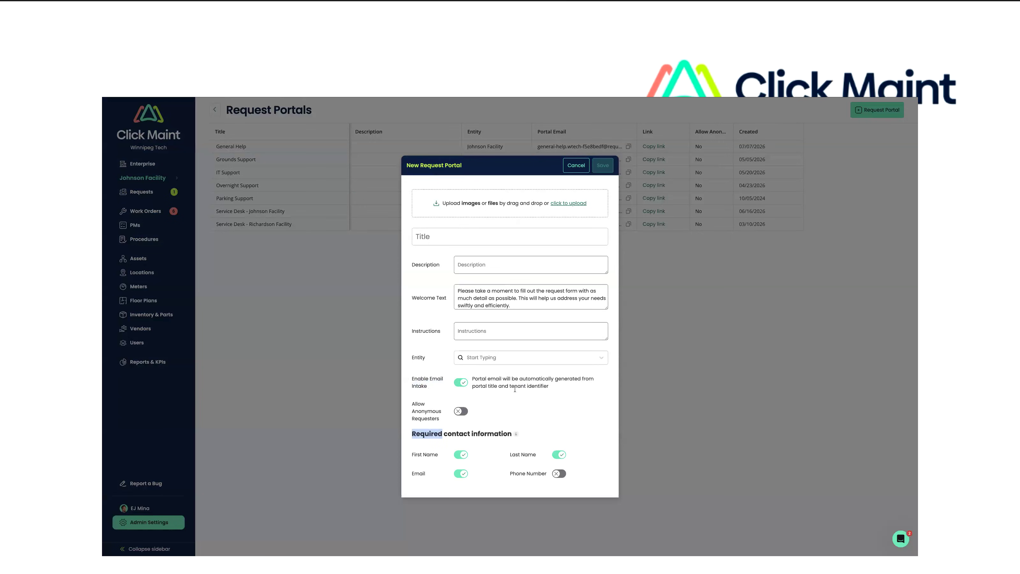
click(531, 393)
Title the request portal "Johnson Help Desk" and enter "general help desk" as its description
click(474, 240)
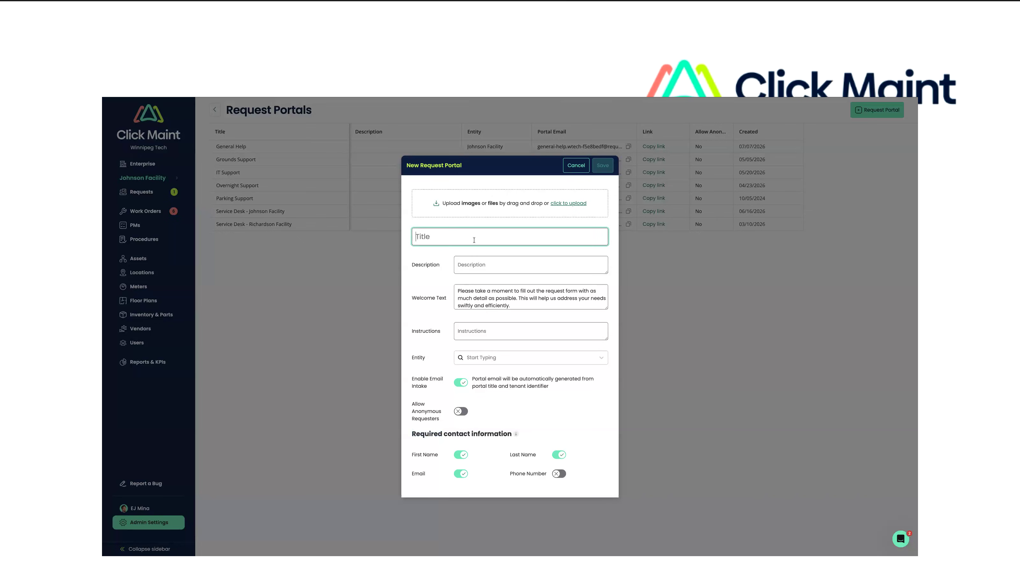
text(Johnson Help Desk)
click(425, 261)
triple_click(486, 241)
click(418, 279)
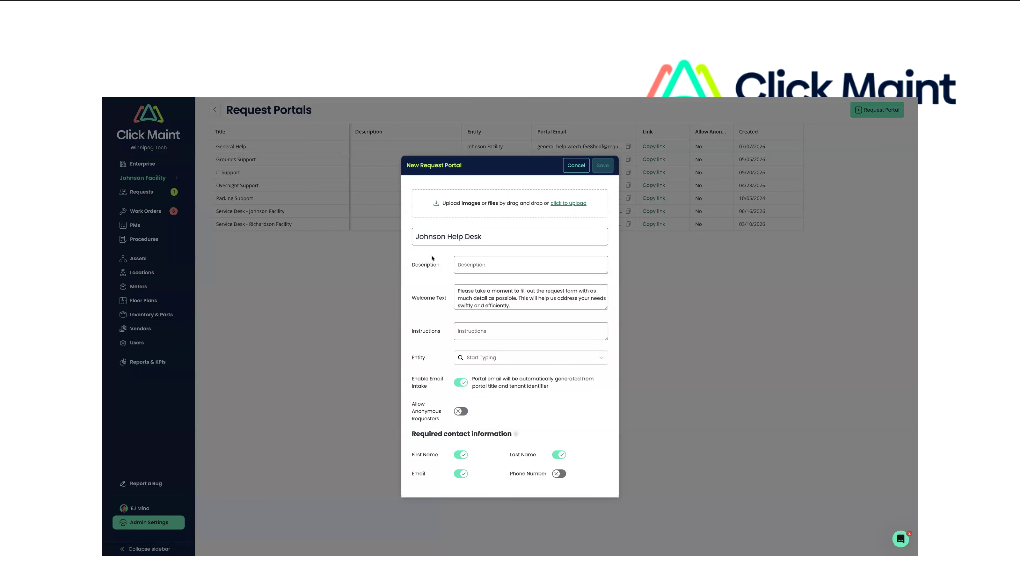
click(454, 271)
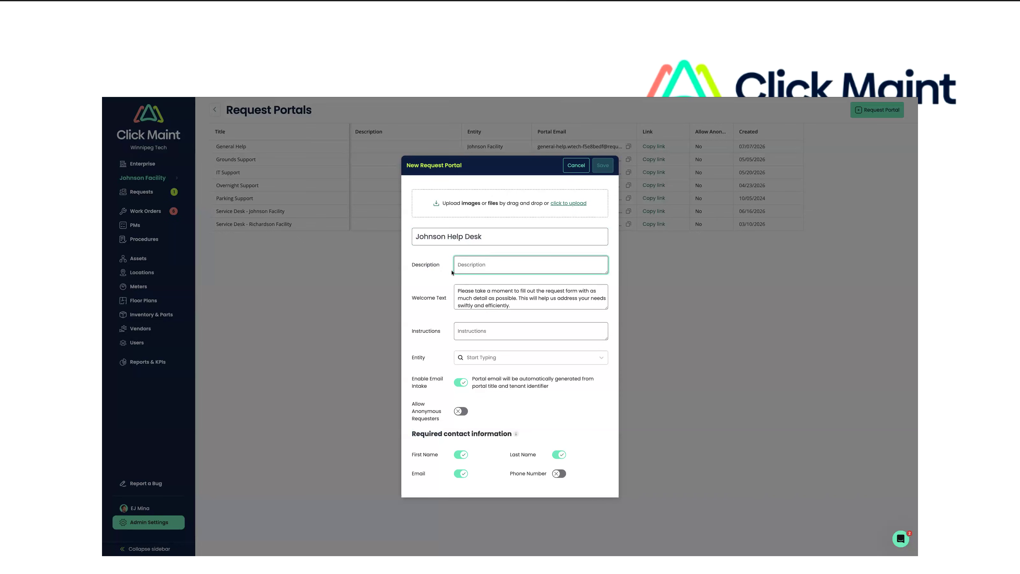
text(general help desk)
click(426, 291)
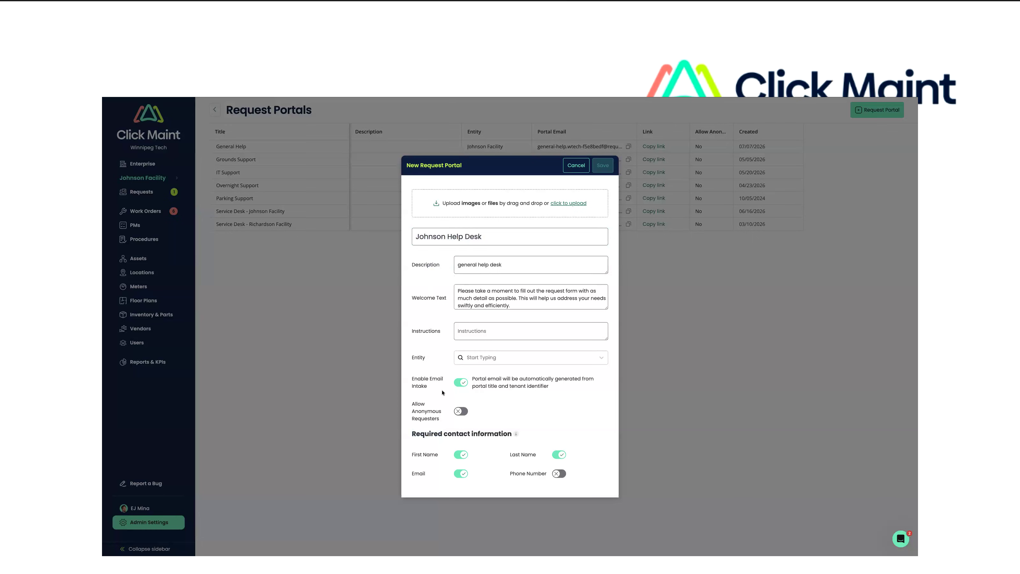
Assign the request portal to the Johnson Facility entity and save it
click(511, 361)
click(498, 374)
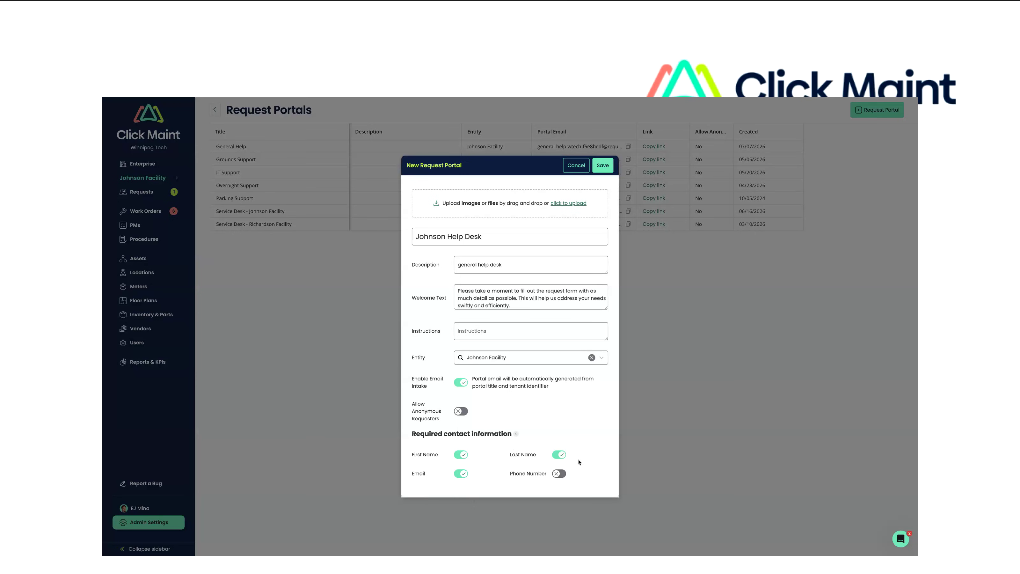
click(603, 166)
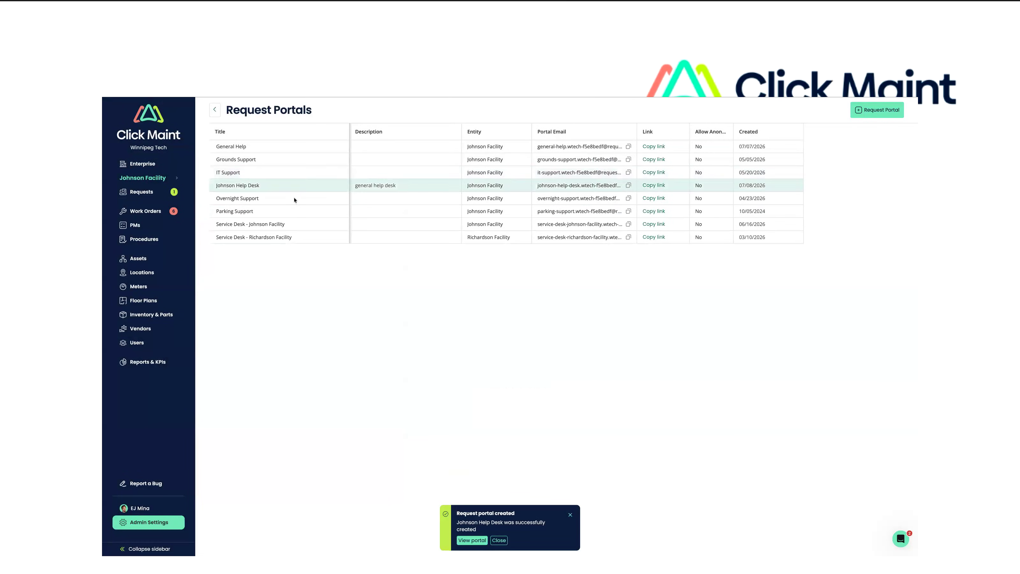
Examine the Johnson Help Desk portal's email and link in the portal list and its details
drag(397, 182, 425, 186)
drag(538, 184, 598, 185)
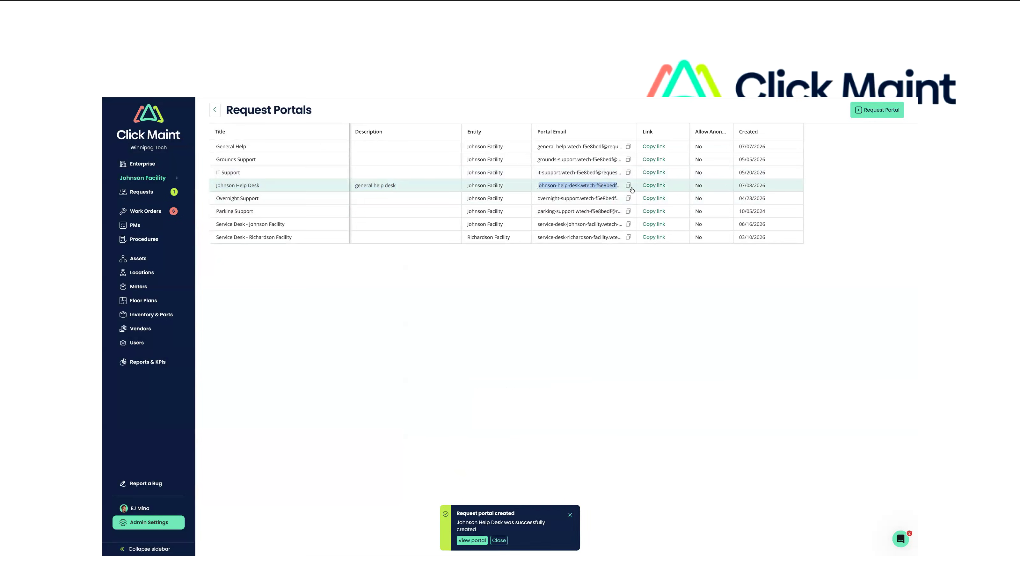
click(243, 186)
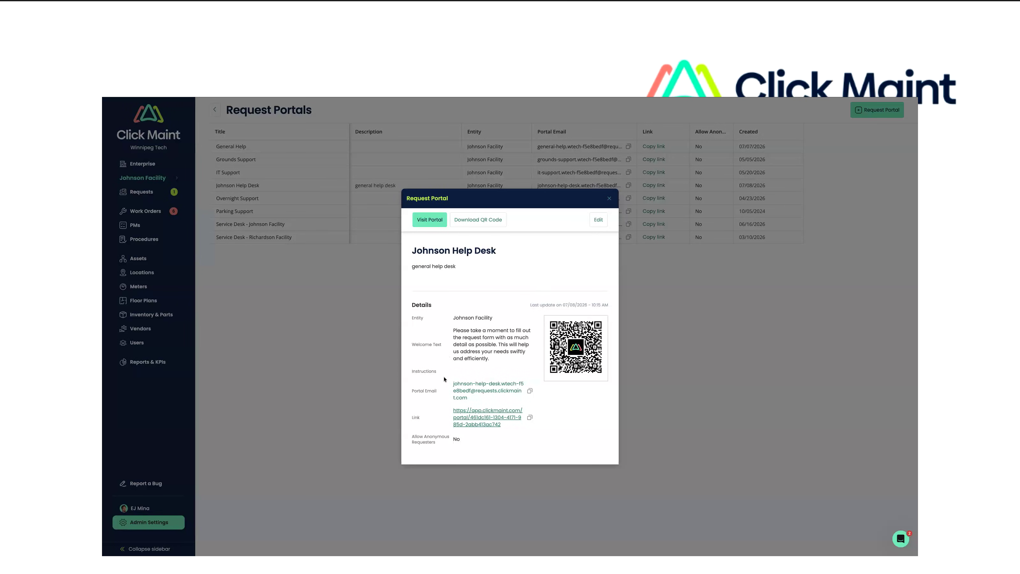
drag(454, 384, 473, 398)
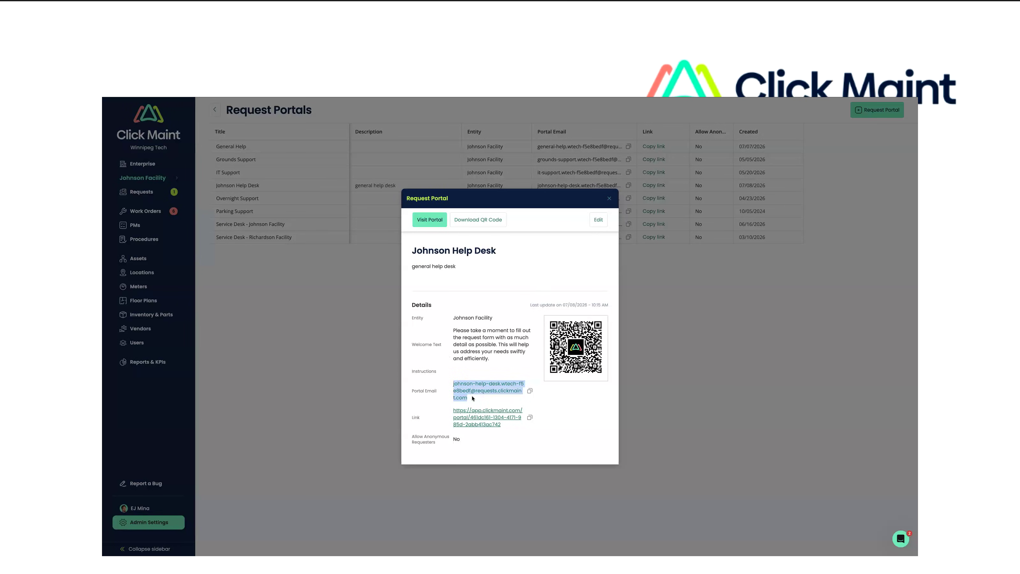
click(446, 410)
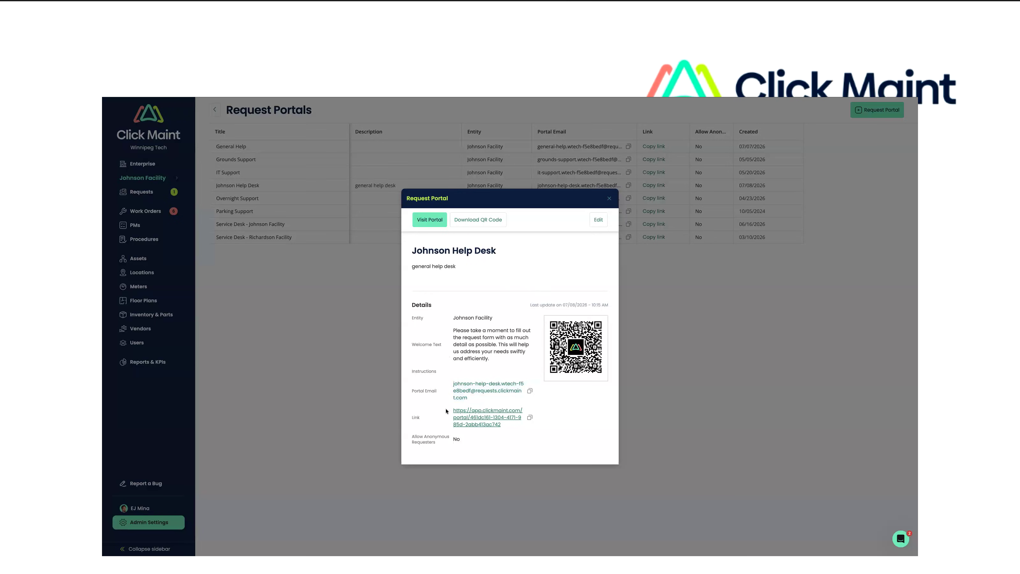
triple_click(489, 427)
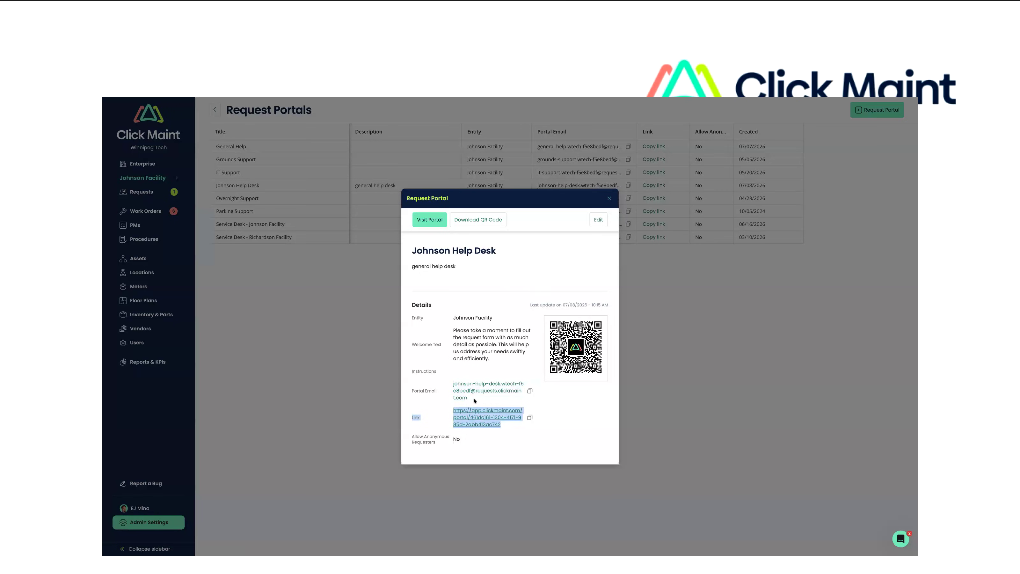
click(485, 402)
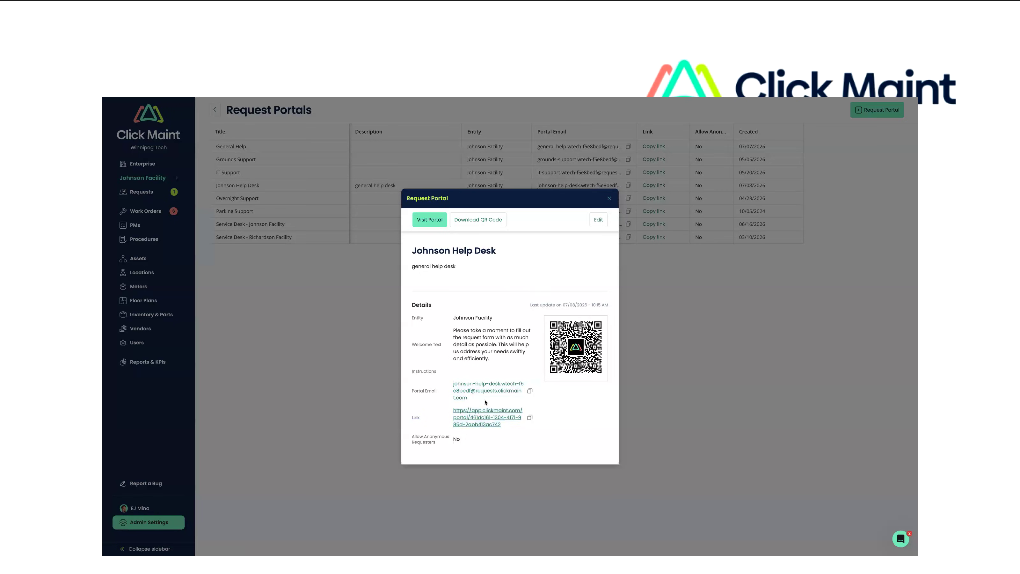
drag(448, 383, 474, 398)
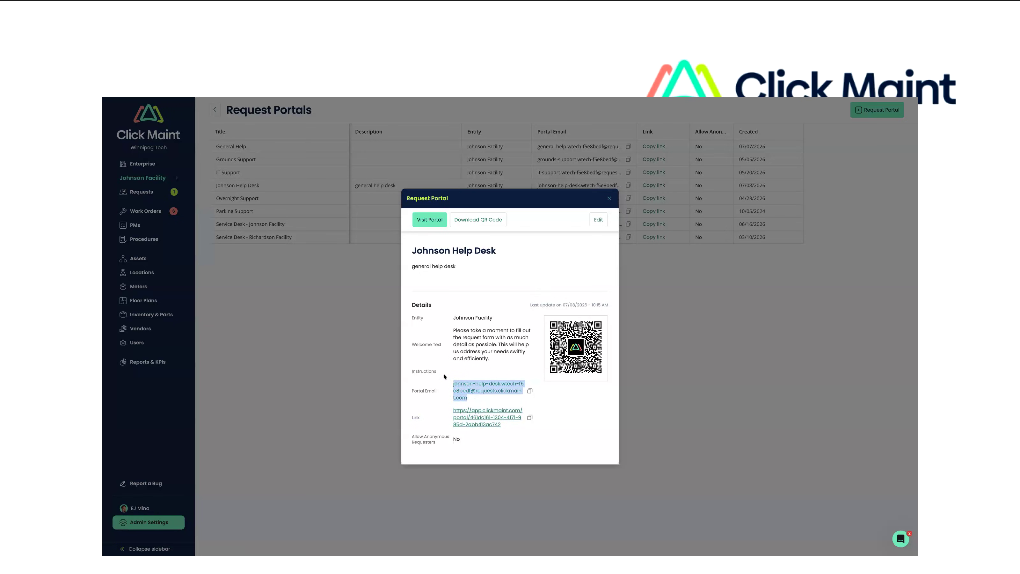
click(445, 383)
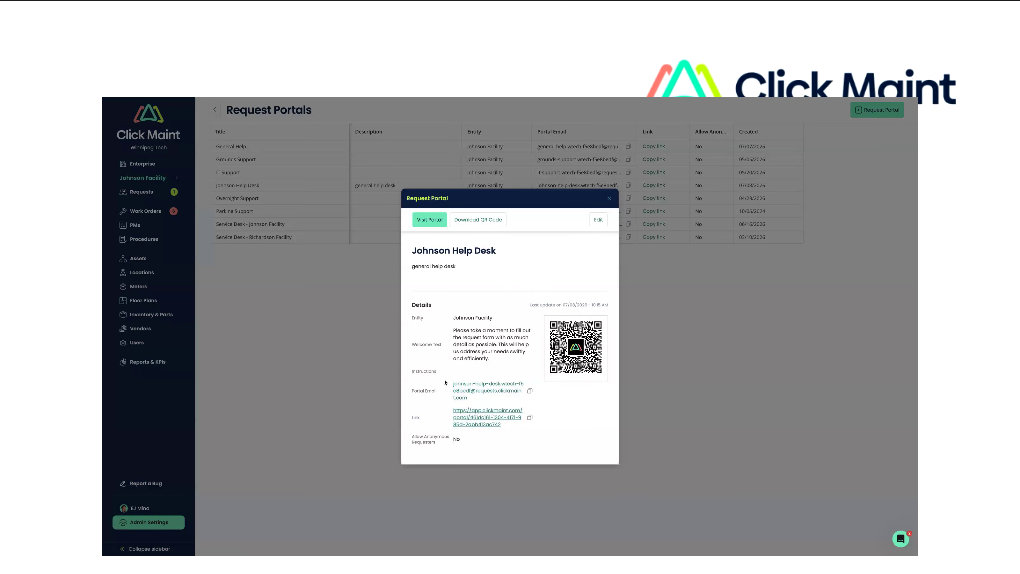
Copy the Johnson Help Desk portal email, switch to Gmail, and address a new full-screen message to it
click(531, 392)
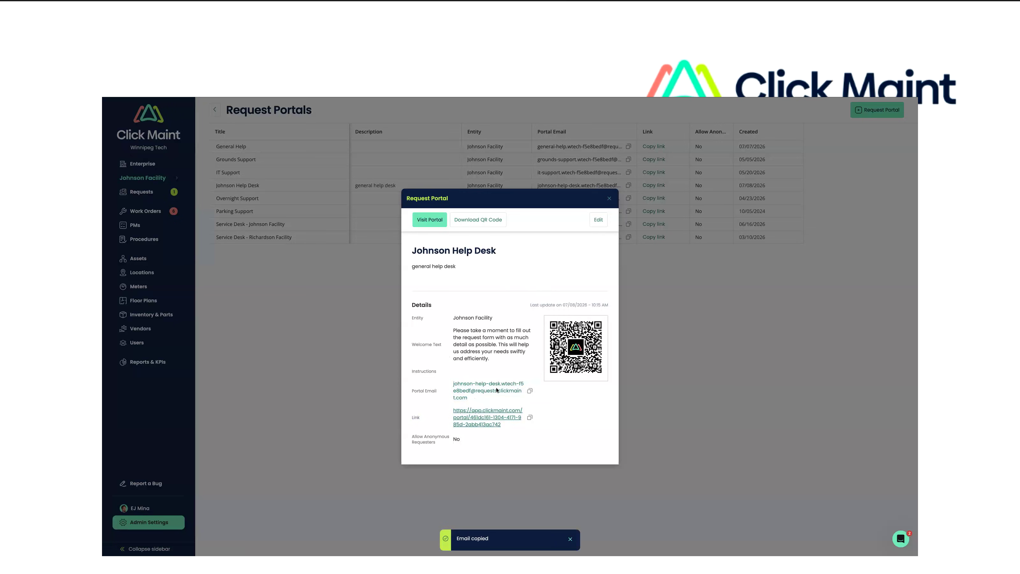
mouse_move(356, 101)
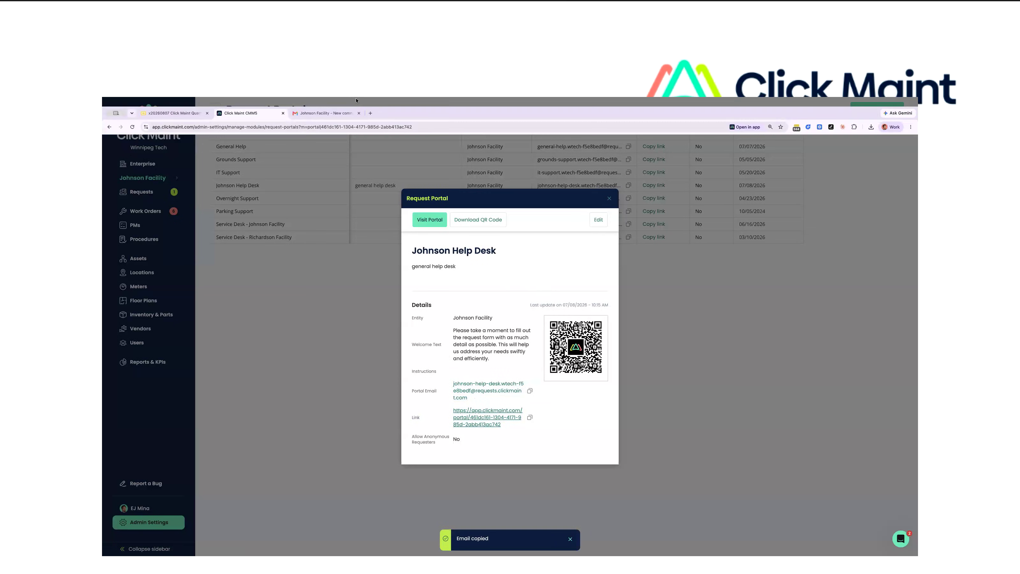
click(326, 114)
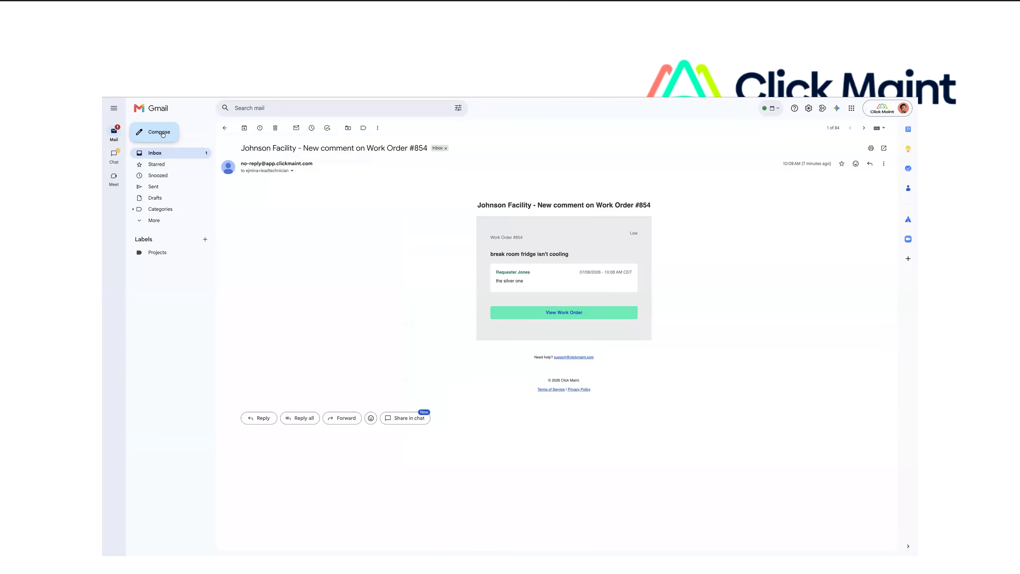
click(159, 132)
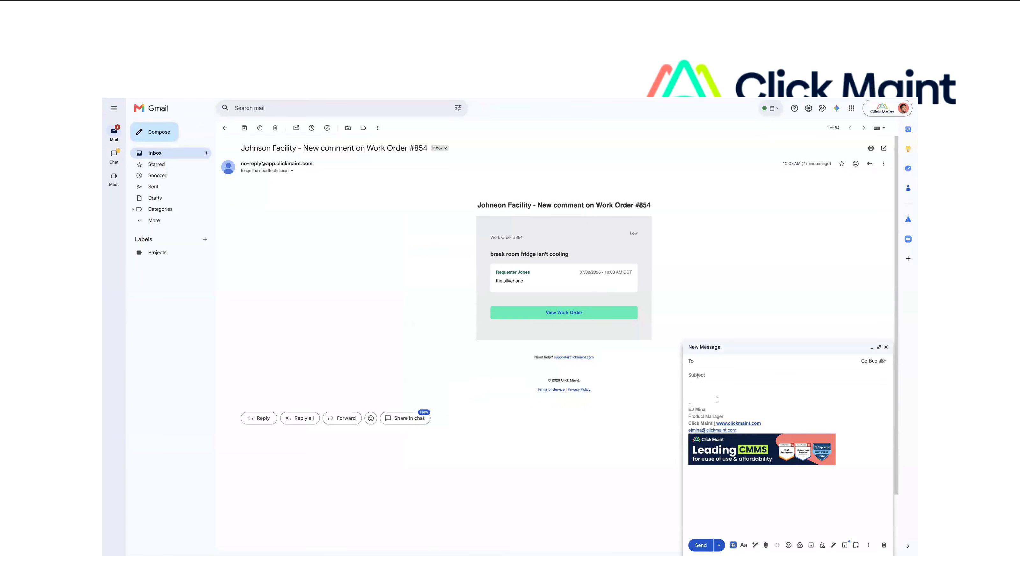
click(879, 348)
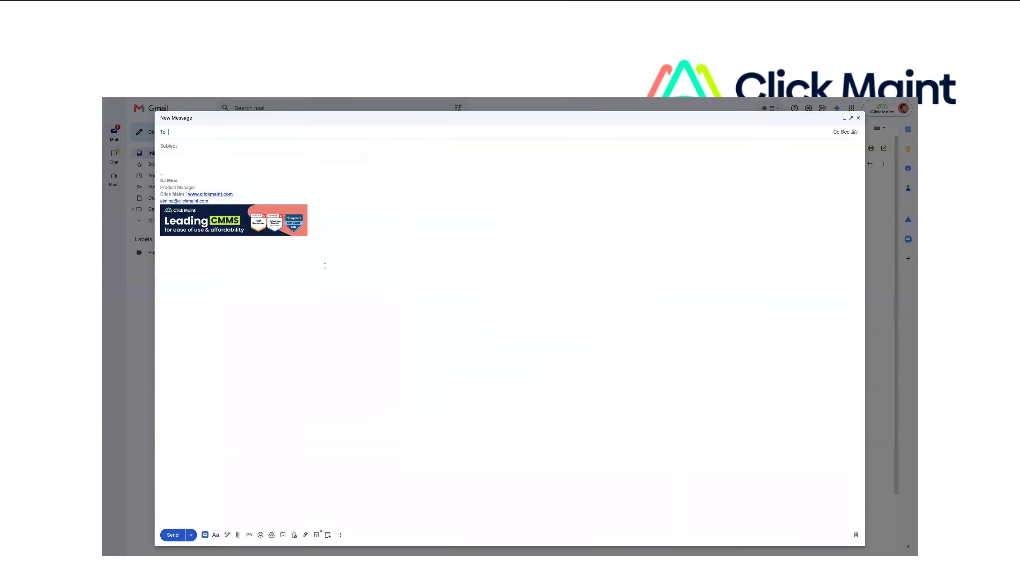
key(ctrl+plus)
click(200, 139)
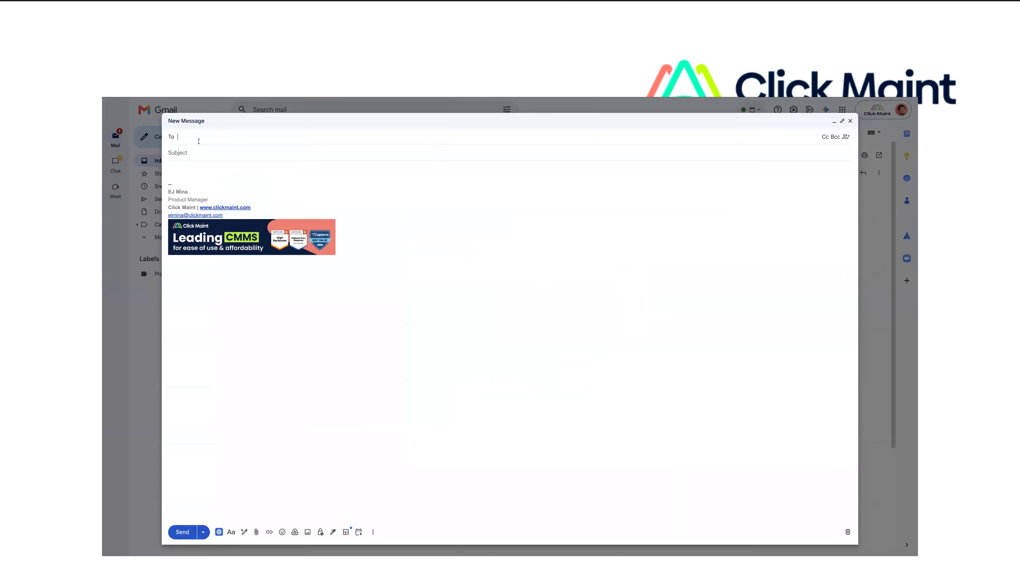
key(ctrl+v)
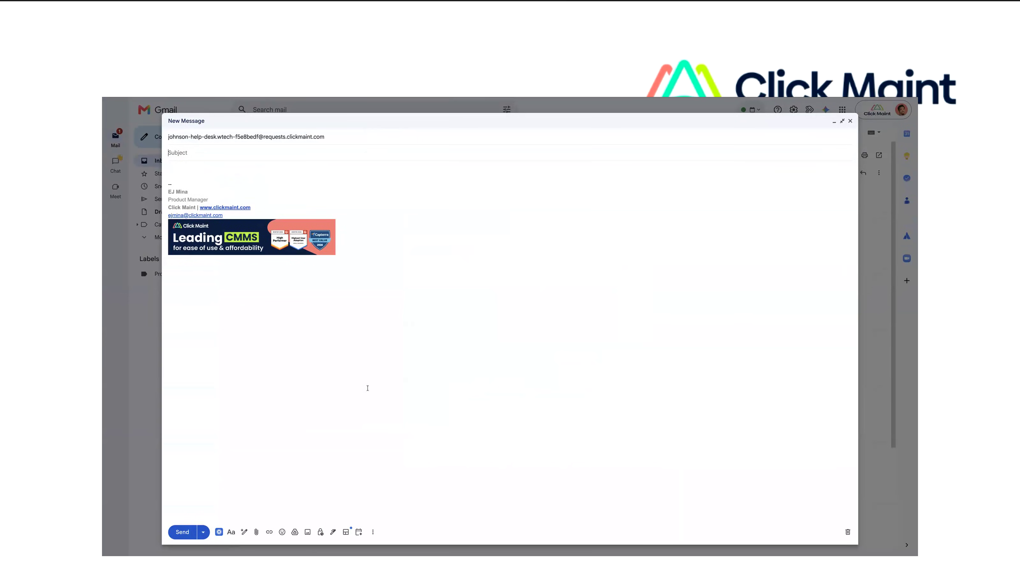
Enter "wobbly desk" as the email subject and "my desk is wobbly on the right side" as the message body
text(wobbly desk)
click(203, 172)
text(my desk is wobbly onm )
text(he right side)
Delete the signature block and banner from the email body
mouse_move(171, 181)
mouse_down()
mouse_move(223, 216)
mouse_move(333, 257)
mouse_up()
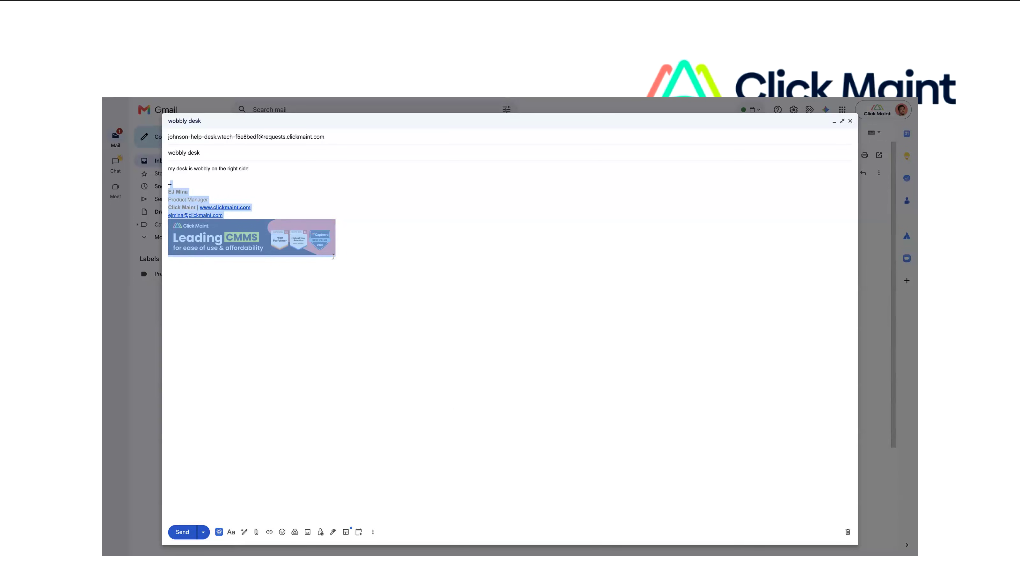
mouse_move(317, 299)
mouse_down()
mouse_move(317, 281)
mouse_move(168, 191)
mouse_up()
key(BackSpace)
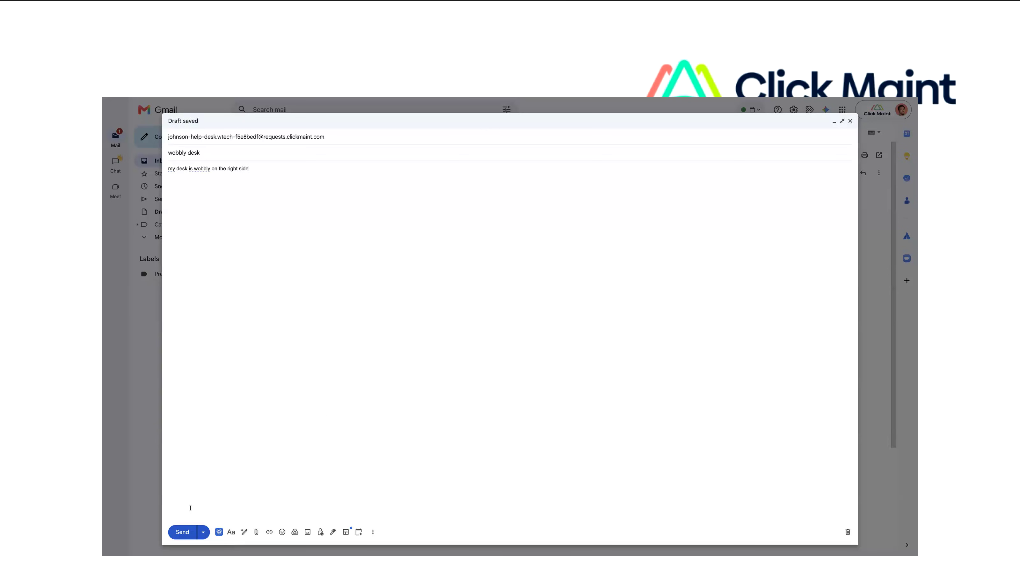
Send the wobbly desk email, return to Click Maint, and close the Johnson Help Desk portal details
click(183, 532)
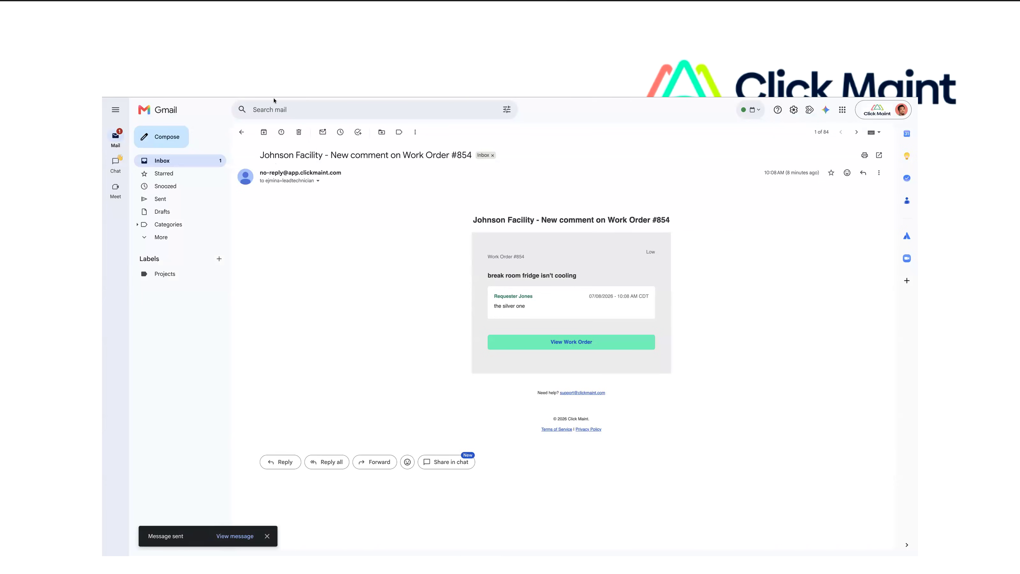
click(241, 113)
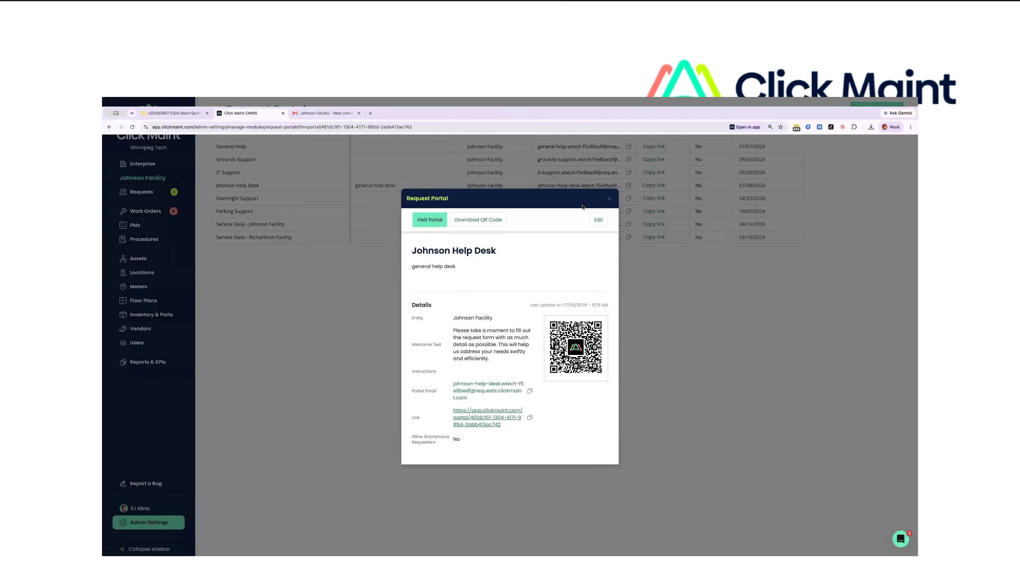
click(609, 198)
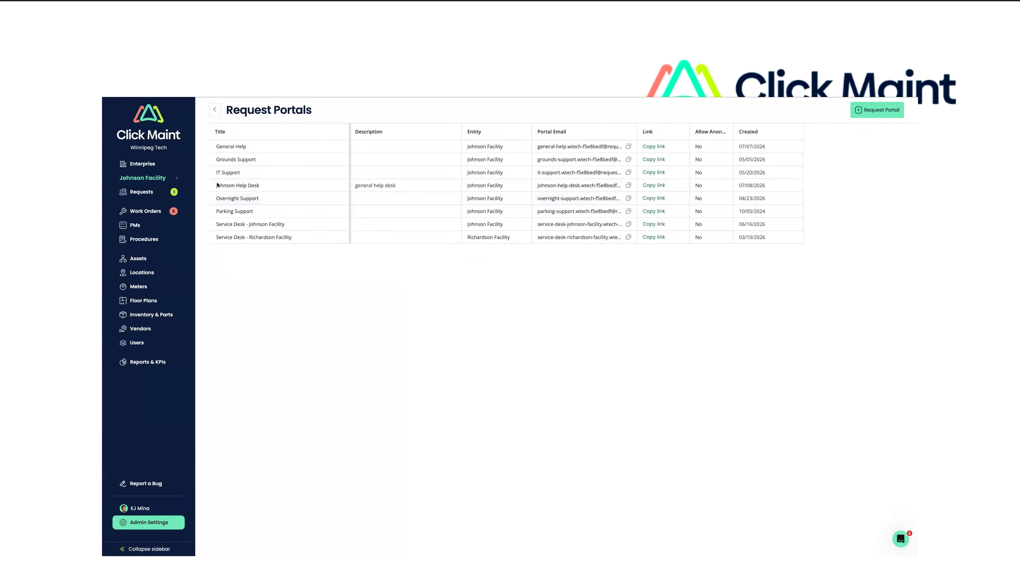
Open the wobbly desk request for Johnson Facility and review its title, description, and the options for editing and approving it
click(147, 194)
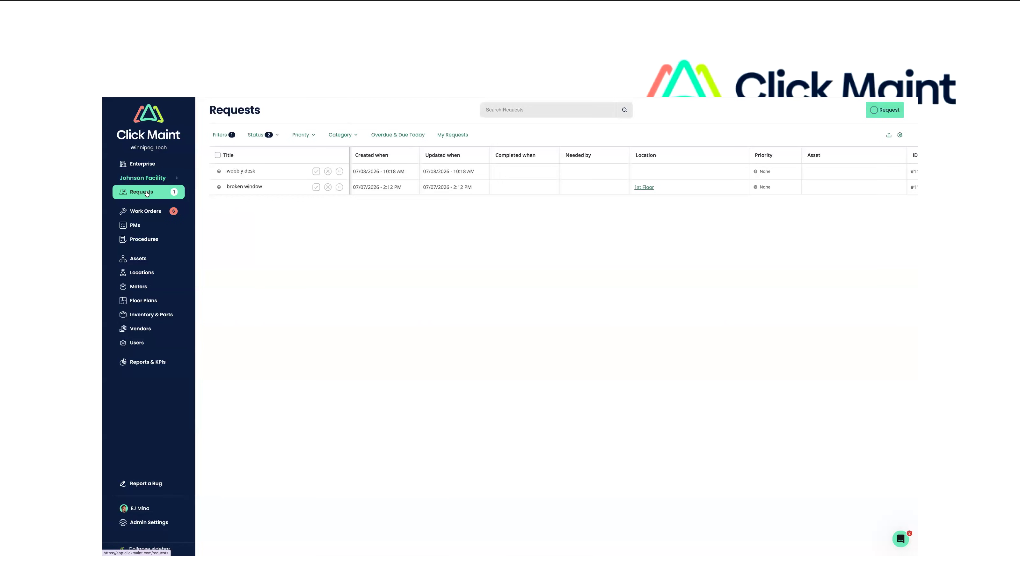
click(239, 171)
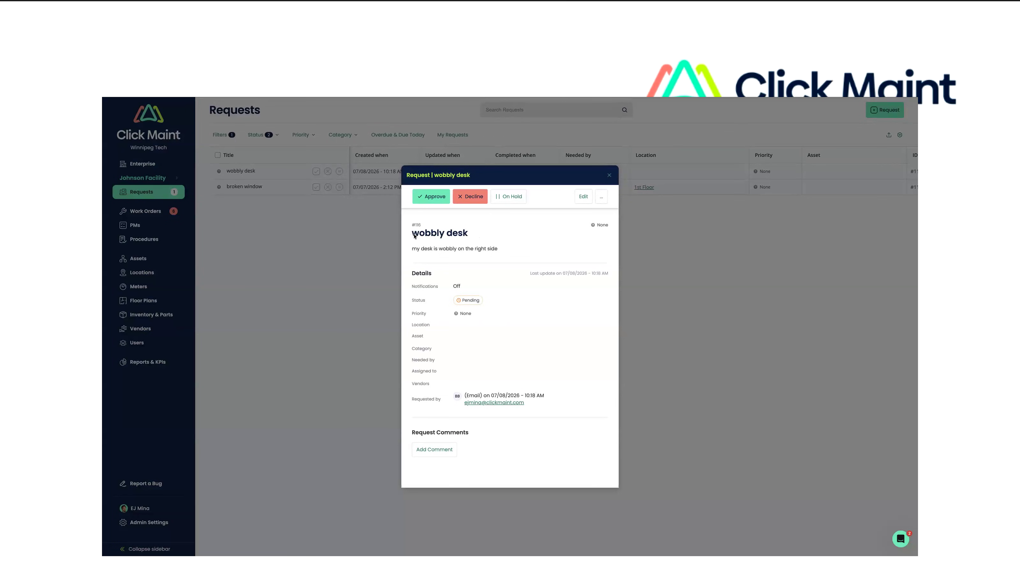
drag(412, 237, 472, 236)
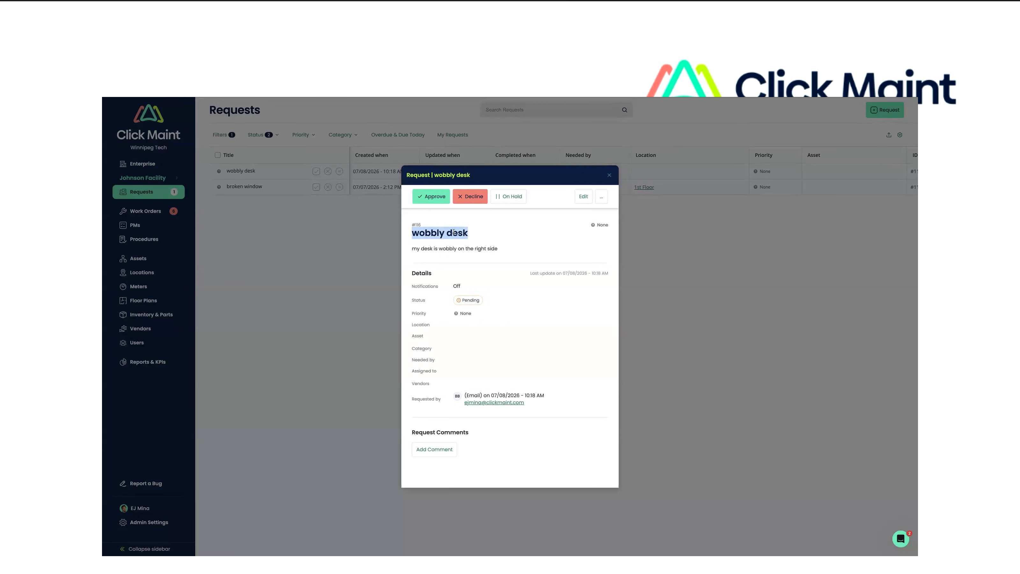
drag(408, 249, 496, 258)
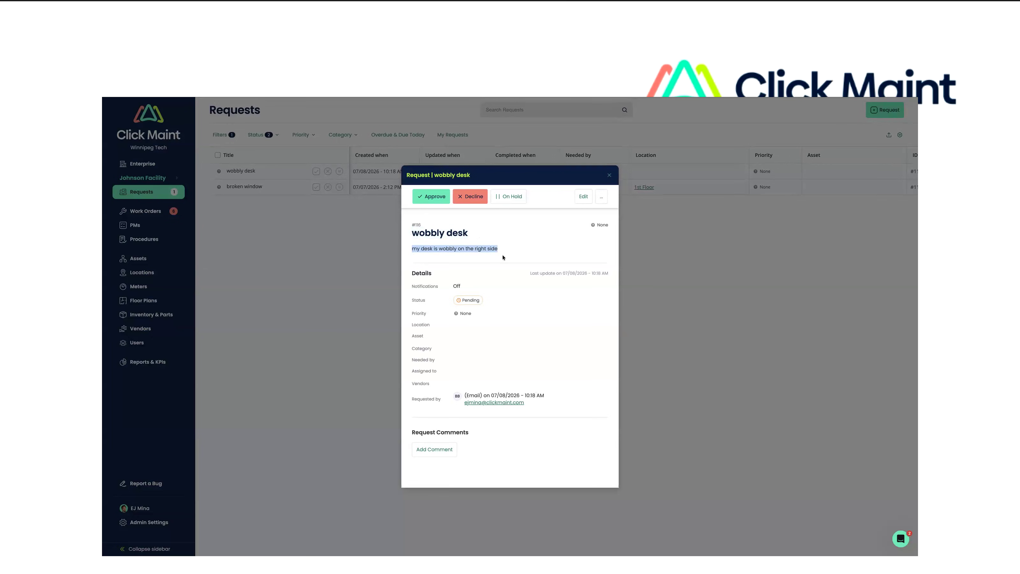
click(583, 196)
click(577, 177)
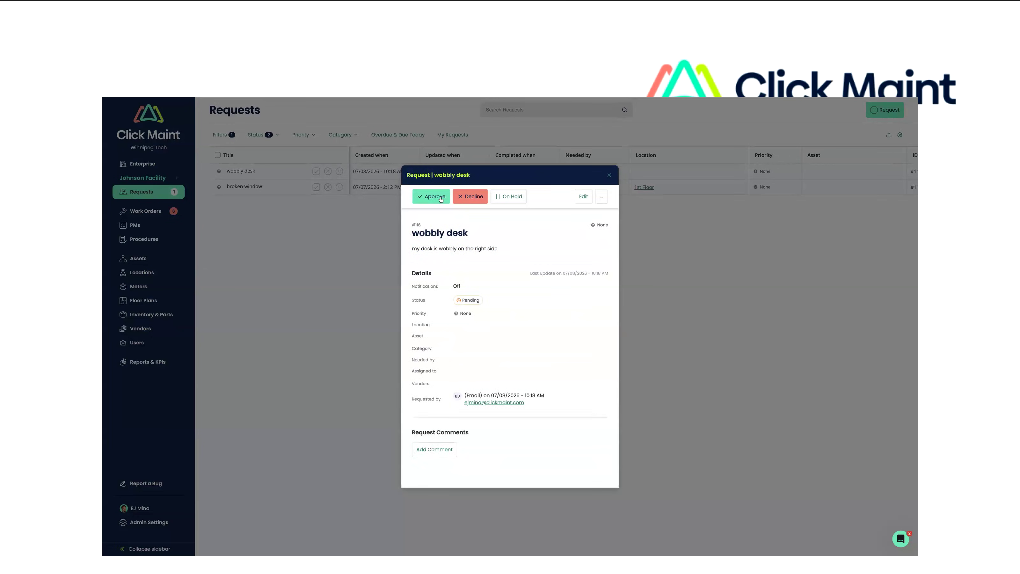
click(432, 196)
click(609, 174)
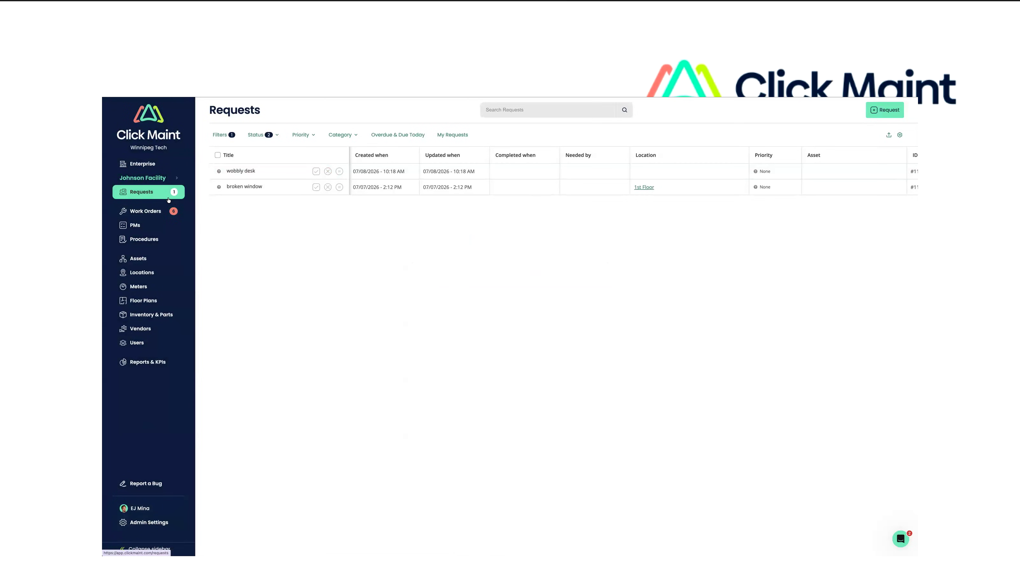
Examine the portal emails in the Request Portals list of the administration settings
click(146, 522)
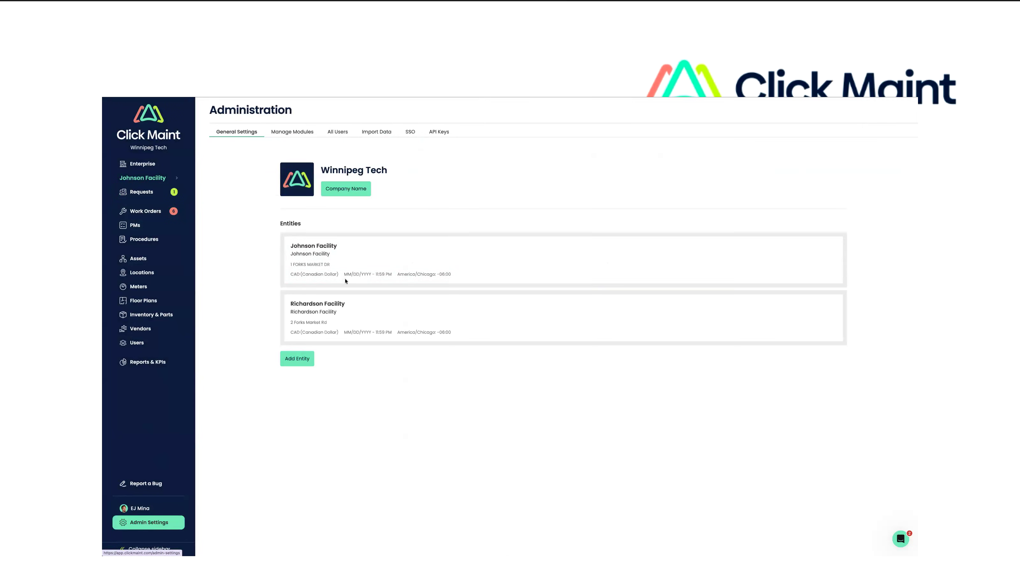
click(307, 143)
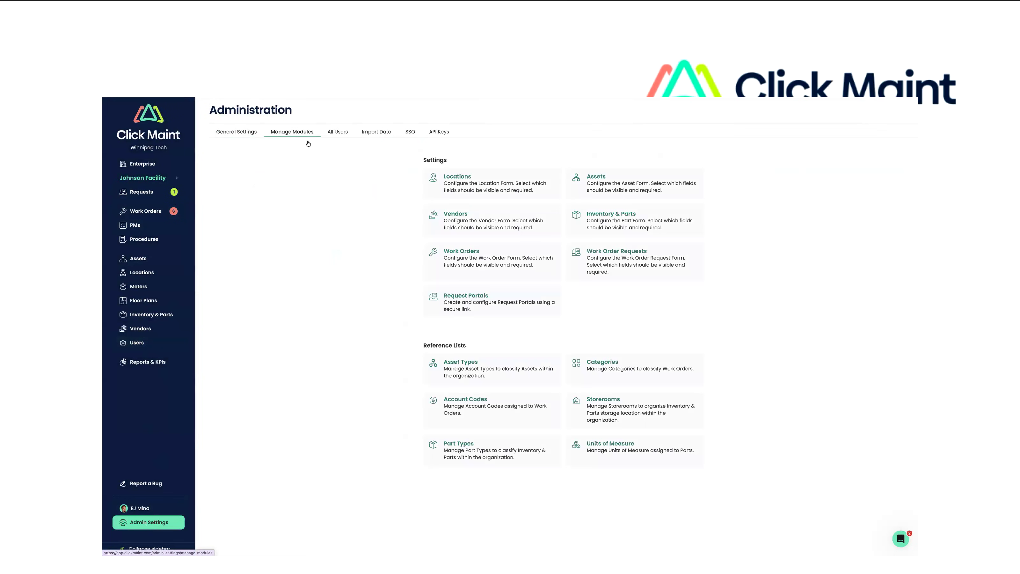
click(477, 302)
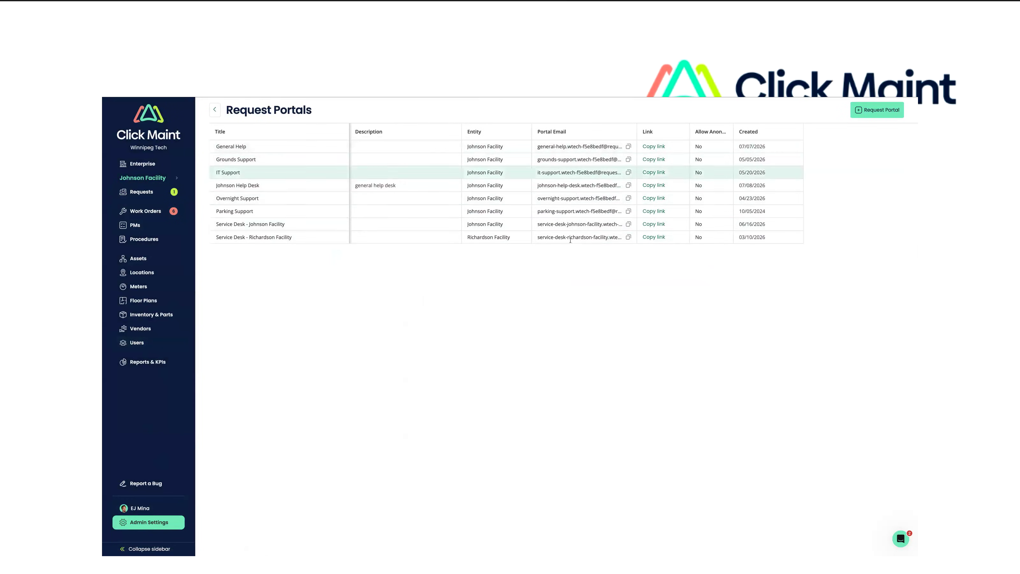
click(215, 110)
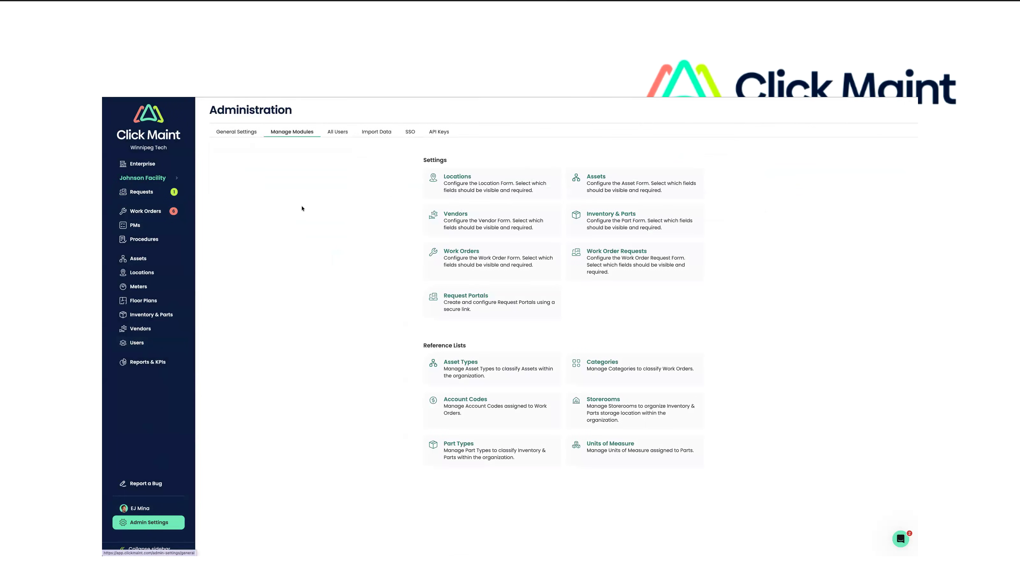
Replace the Company Identifier in the general administration settings with "winnipeg-tech-123" and submit the change
click(233, 135)
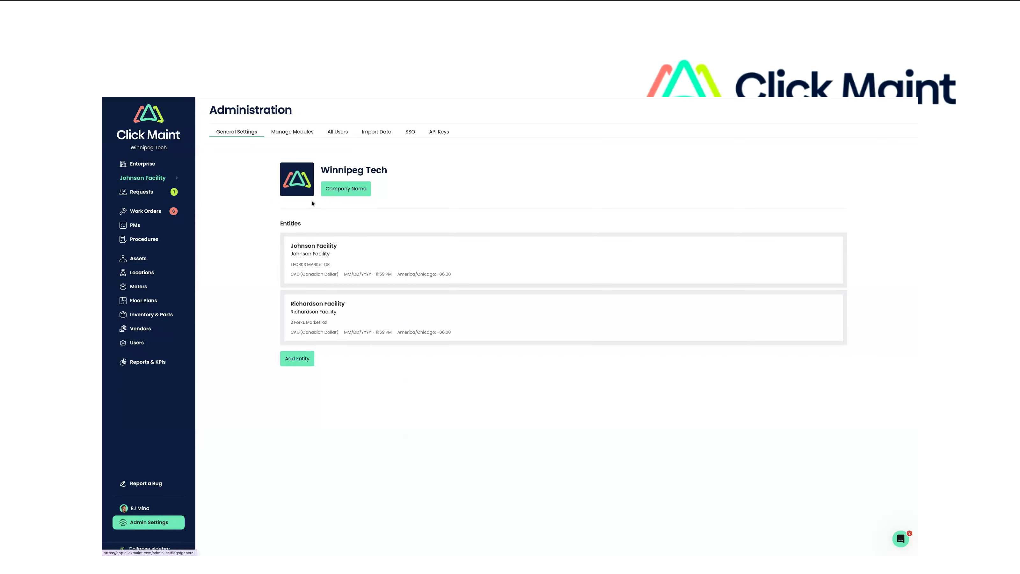
click(343, 188)
drag(518, 336, 482, 336)
key(BackSpace)
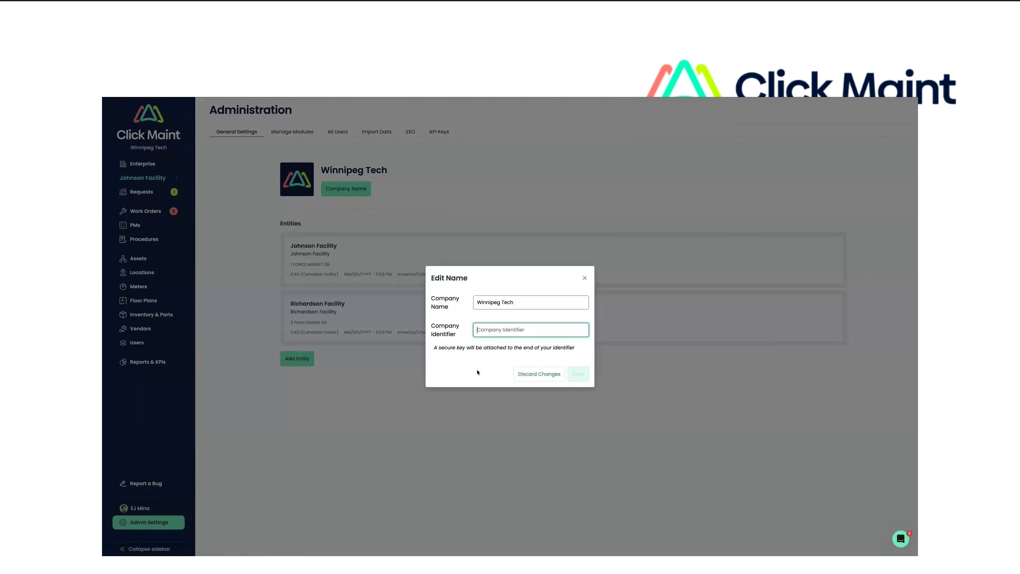
text(winnipeg-tech-123)
key(Return)
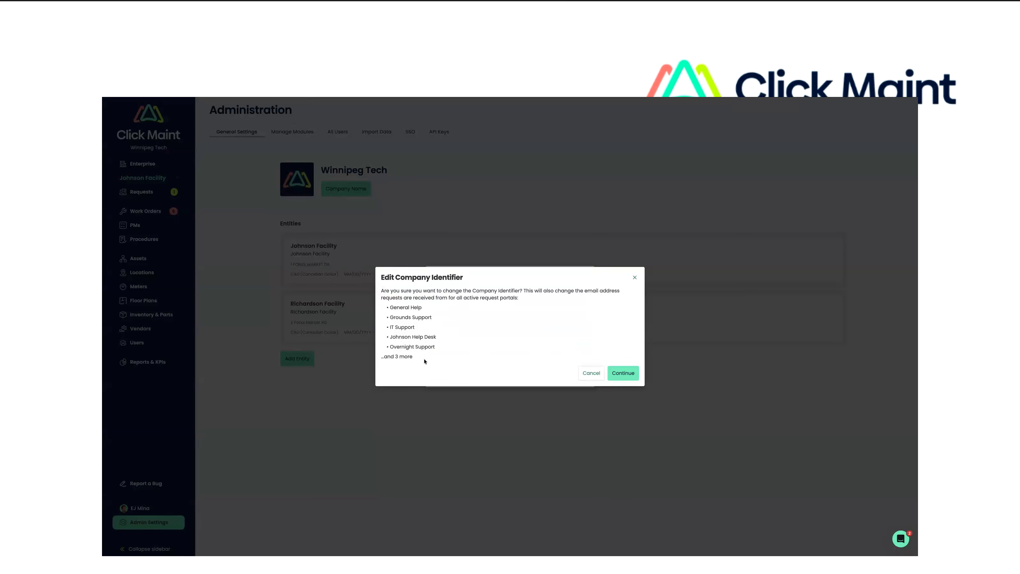
Review the request portals affected by the identifier change, continue past the confirmation, and save the company name settings
drag(390, 308, 425, 310)
click(426, 317)
click(621, 373)
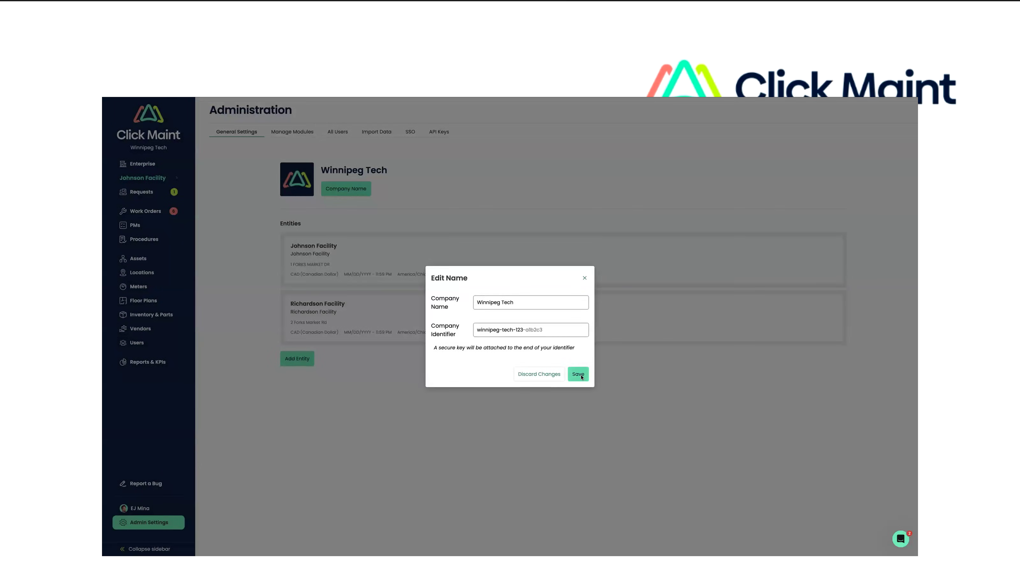
click(581, 376)
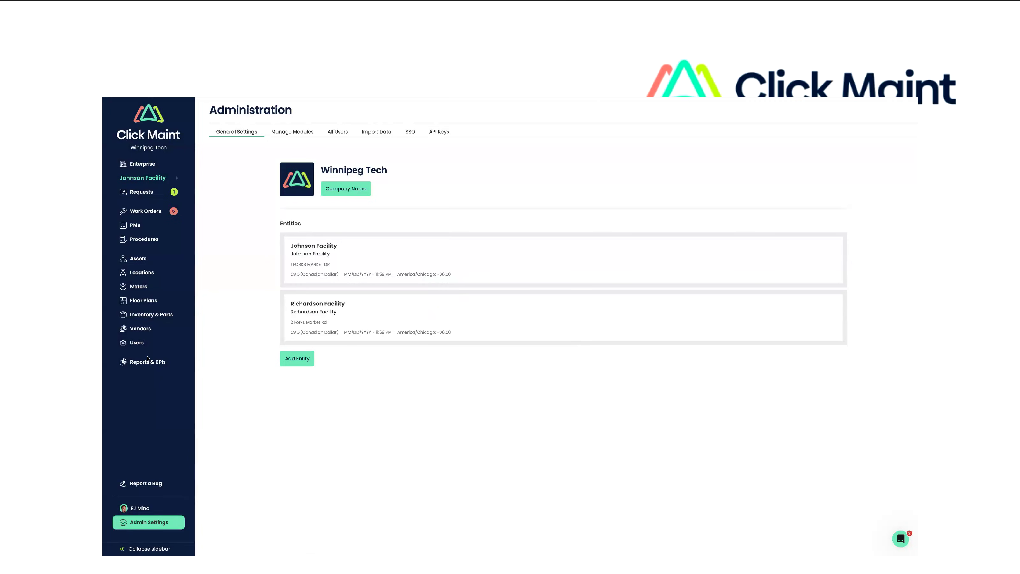
Switch to the slide presentation and advance to the Auto Assign WO by Category slide
click(187, 116)
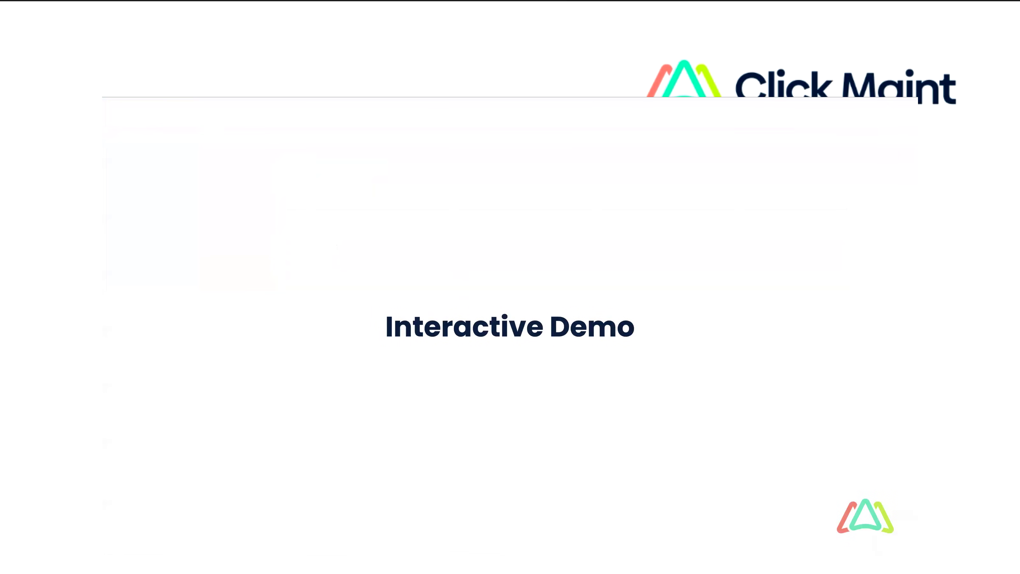
key(Right)
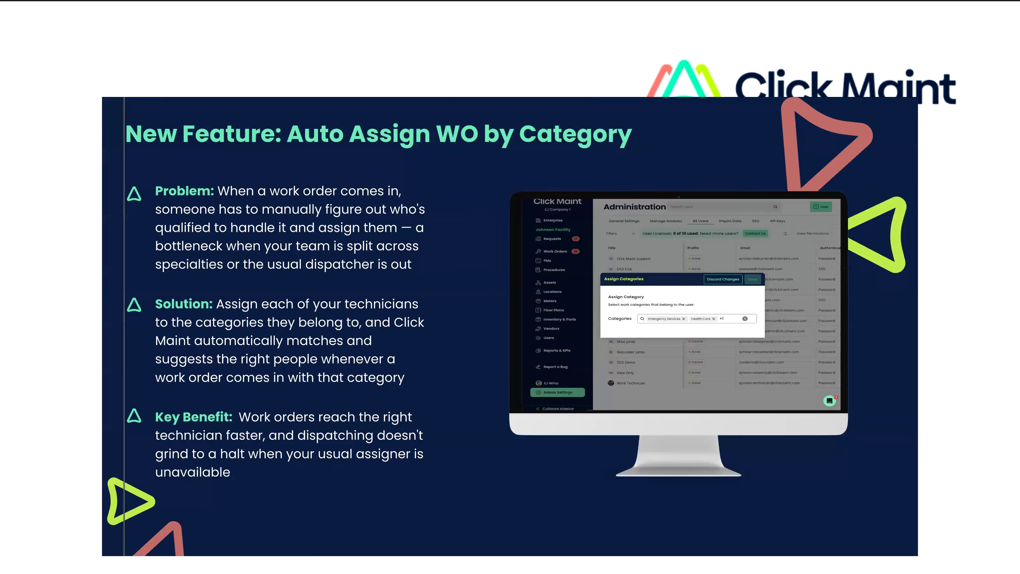
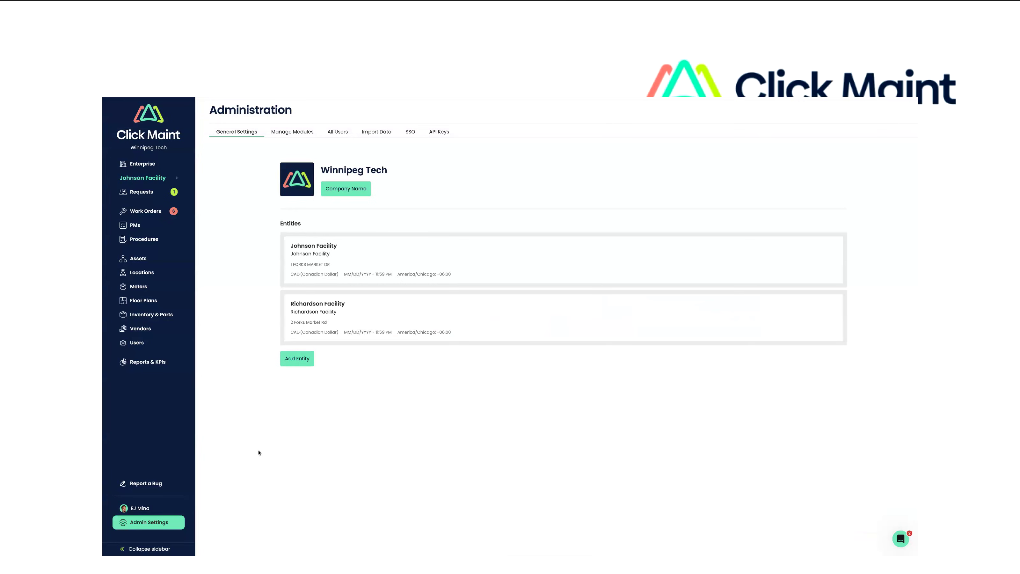
Start a new work order category named "Refrigeration" in the Click Maint category reference list
click(298, 133)
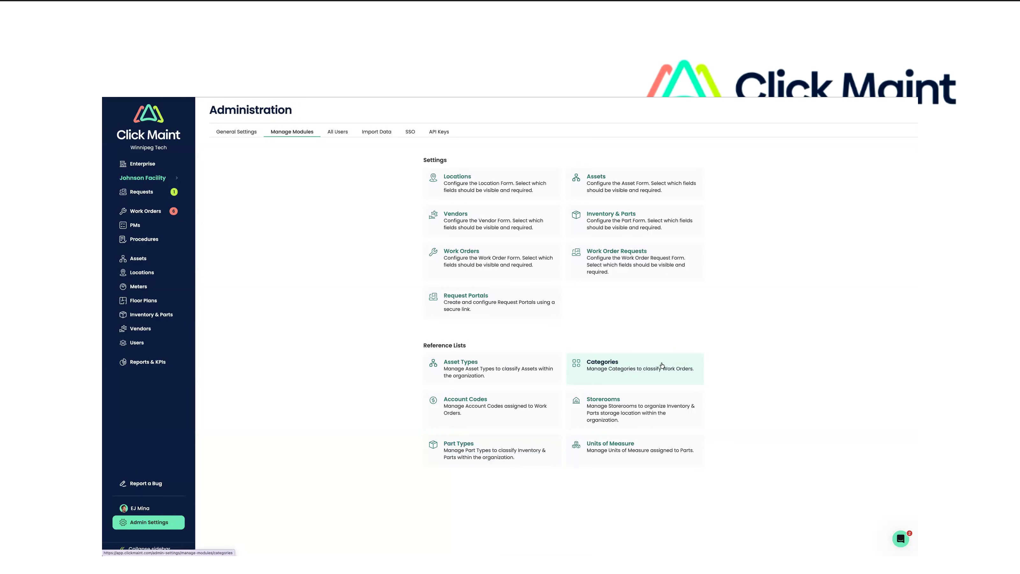
click(620, 372)
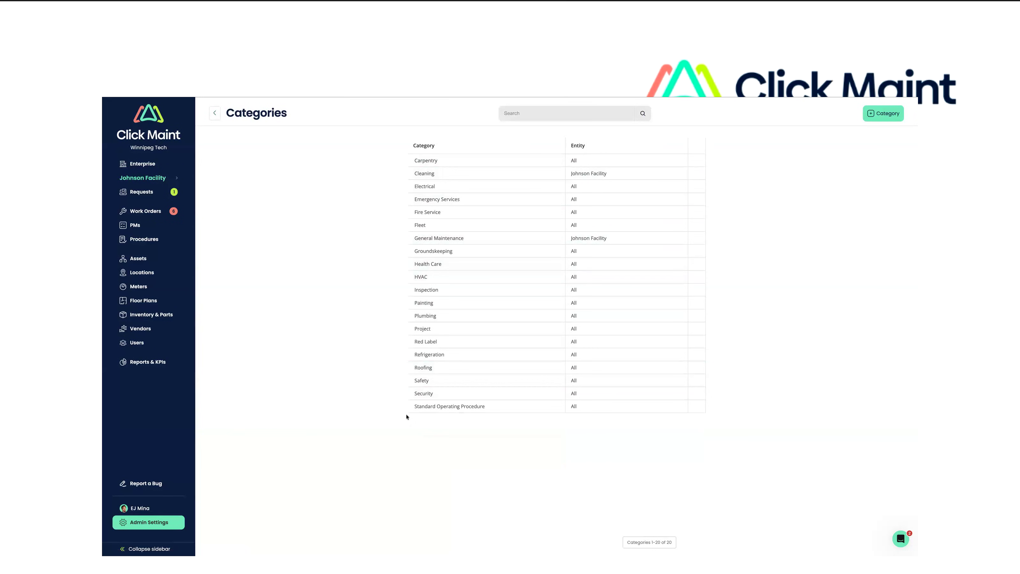
click(882, 113)
click(517, 311)
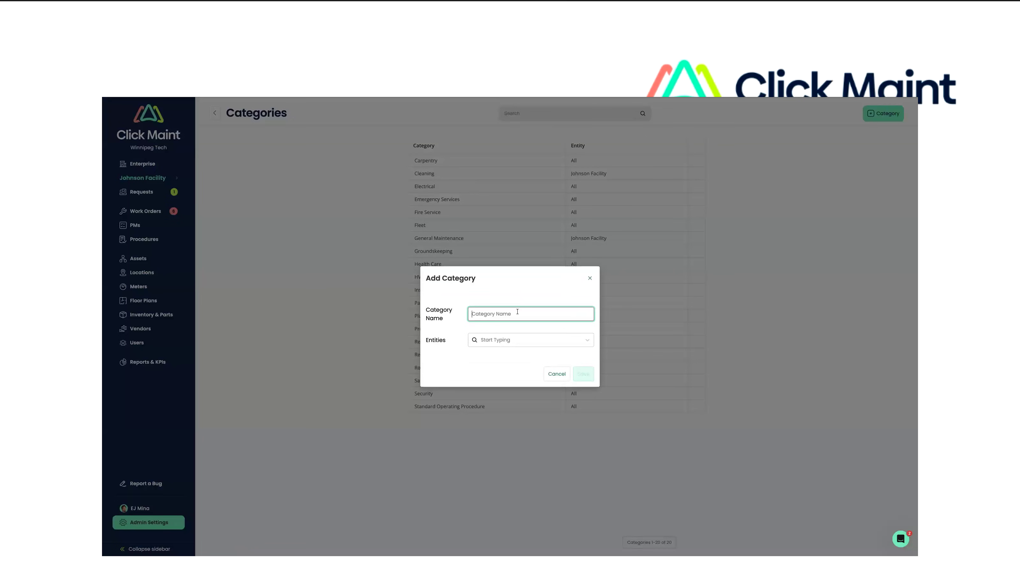
text(Rf)
text(frigeratoin)
key(BackSpace)
key(BackSpace)
key(BackSpace)
key(BackSpace)
text(tion)
Try Johnson Facility and All as the new category's entities, and cancel the category without saving it
click(519, 339)
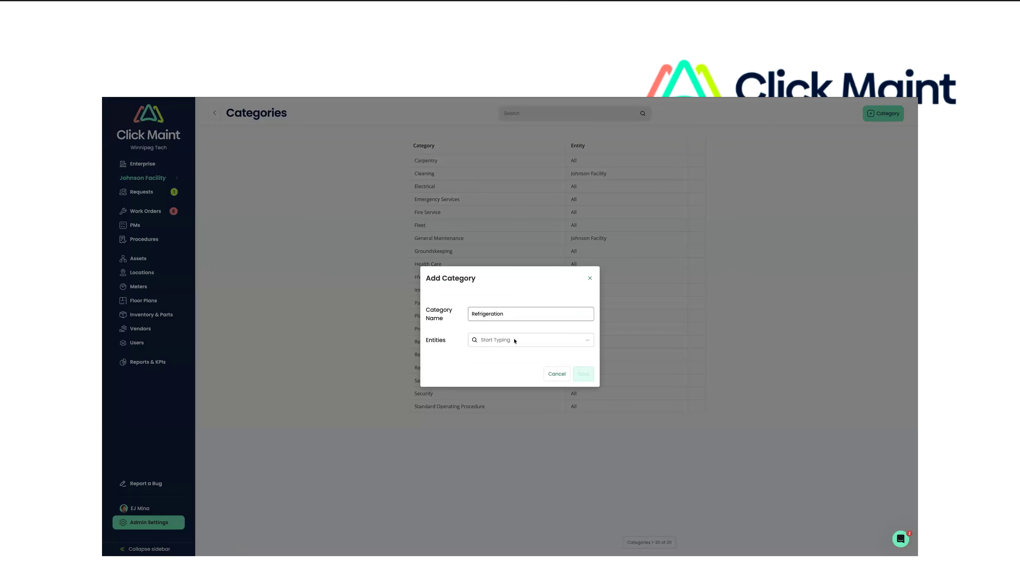
click(502, 373)
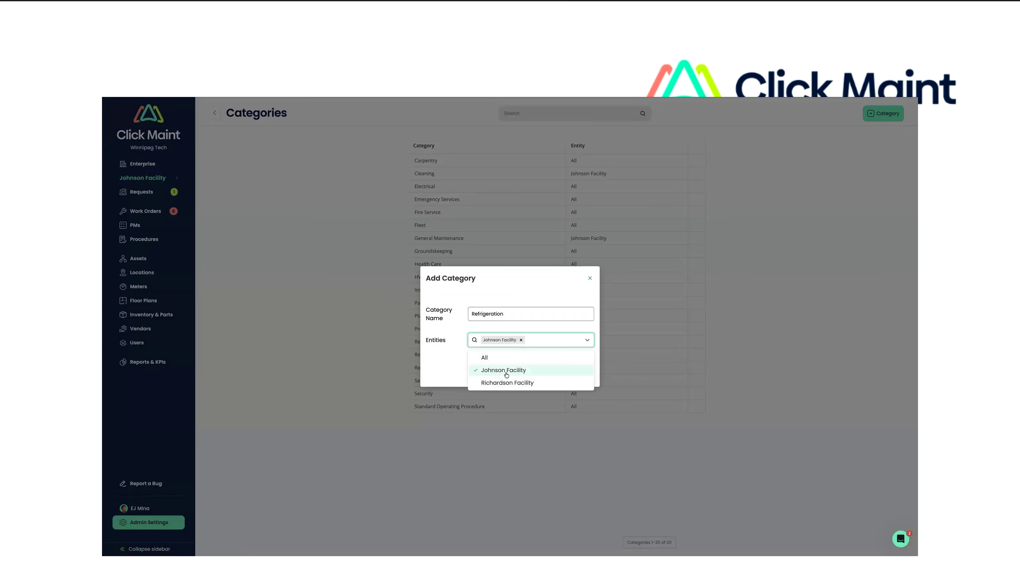
click(484, 357)
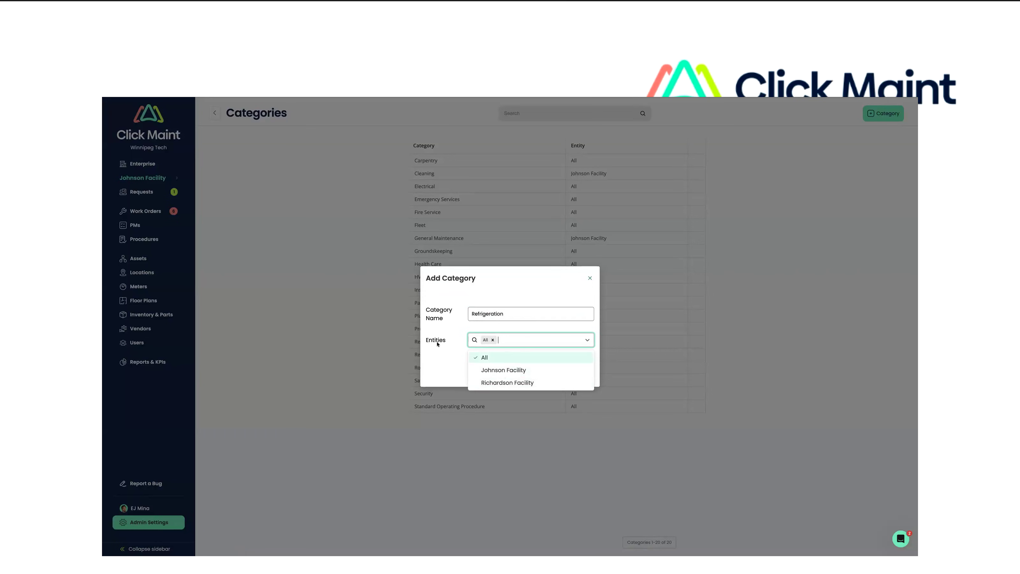
click(616, 342)
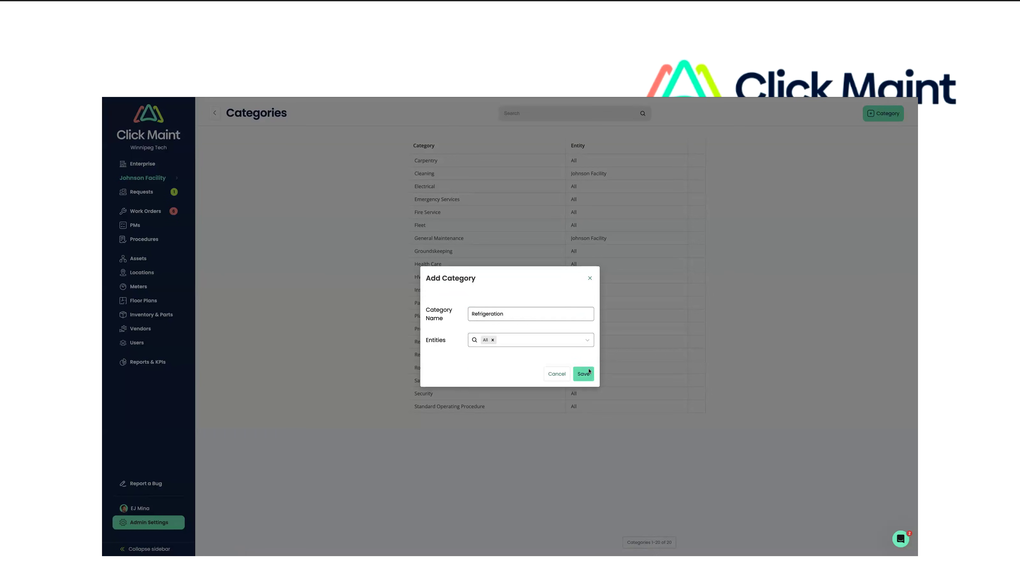
click(564, 372)
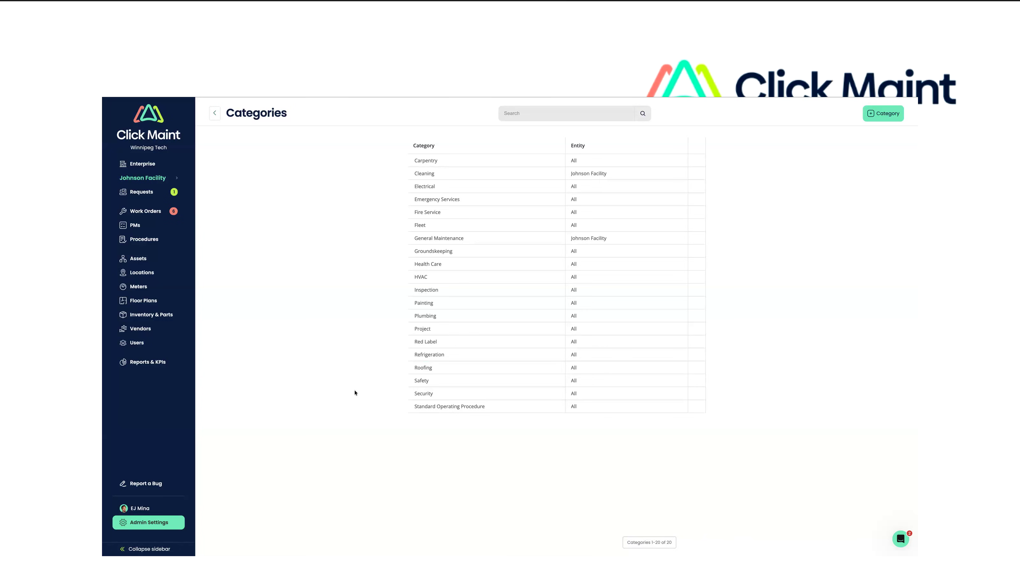
Examine the Auto Assign setting for work order categories in the Work Orders module configuration, and return to the module list
click(214, 113)
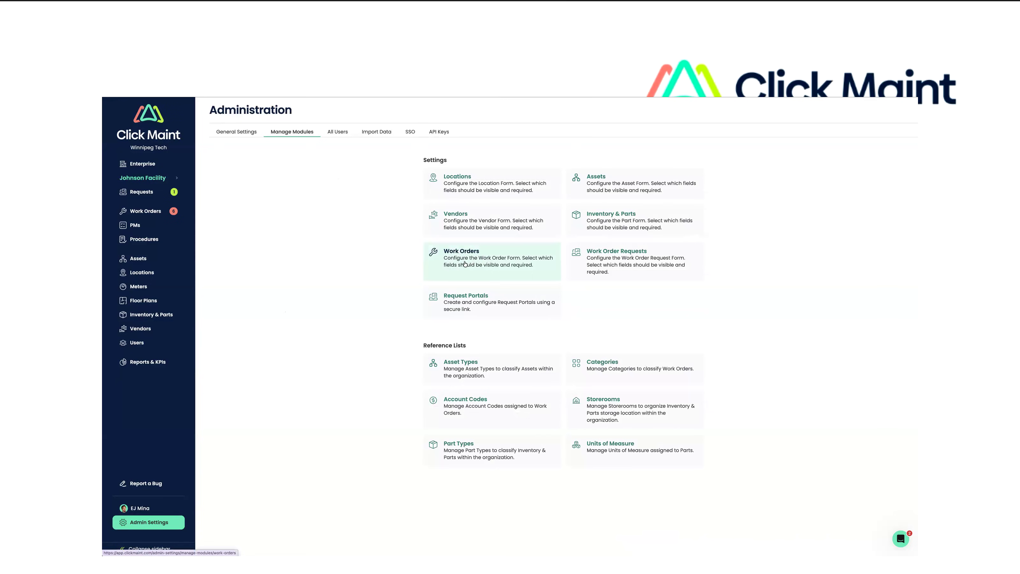
click(485, 259)
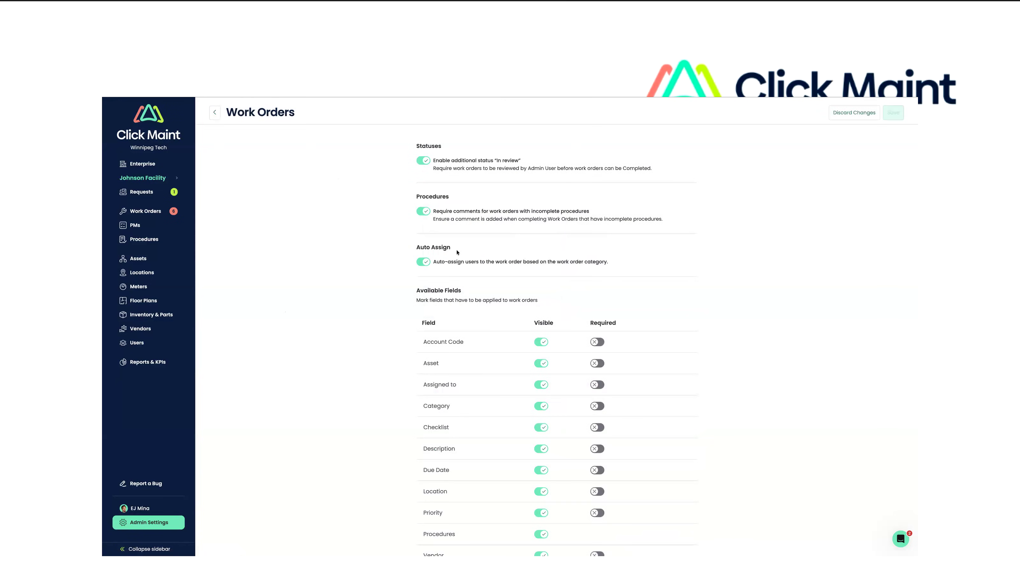
drag(416, 246, 446, 244)
click(448, 253)
drag(434, 261, 607, 264)
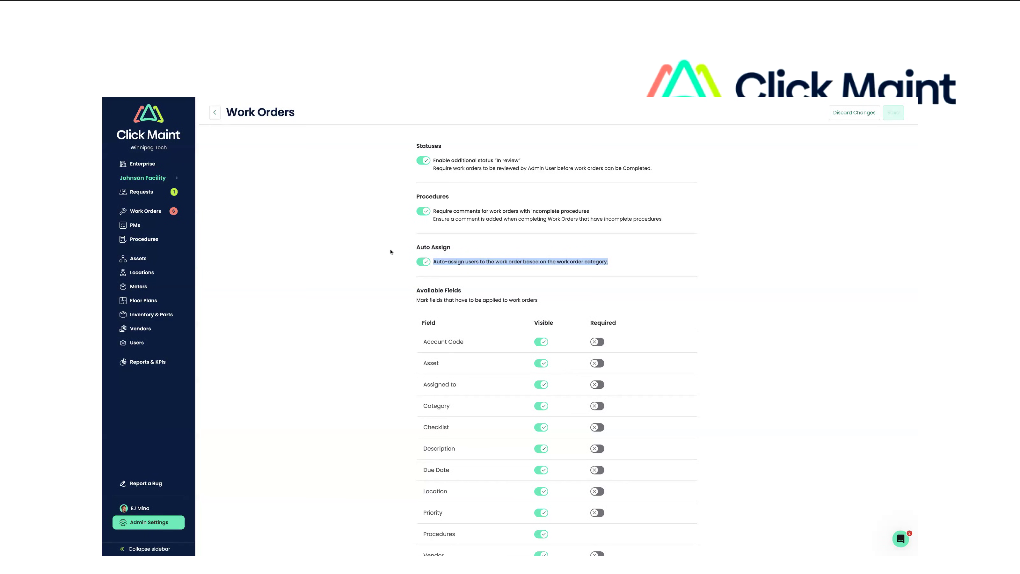
click(281, 240)
click(215, 112)
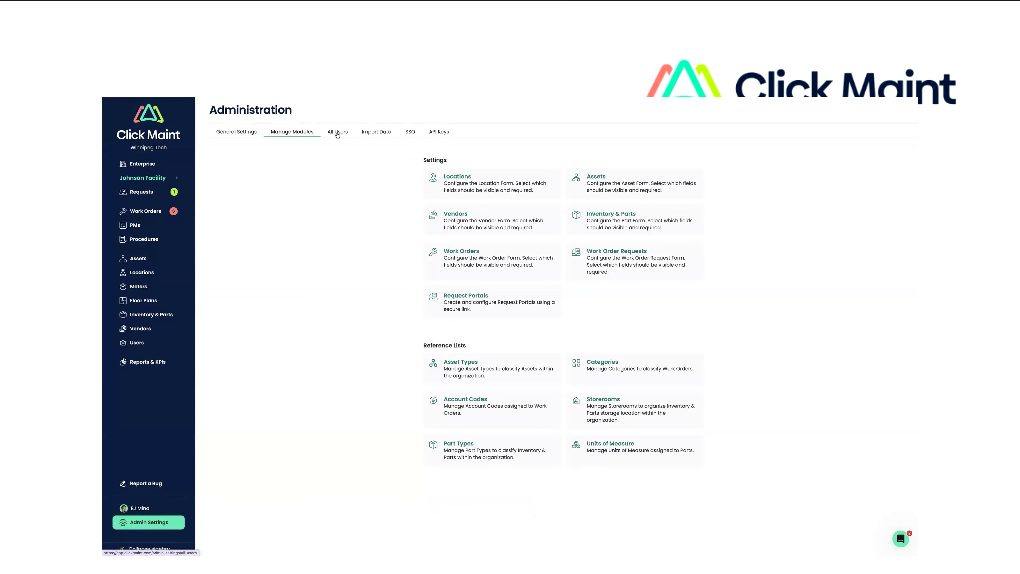
Open the lead technician's profile from the full user list, try the Can be Assigned to Work Orders setting, and discard the changes
click(337, 135)
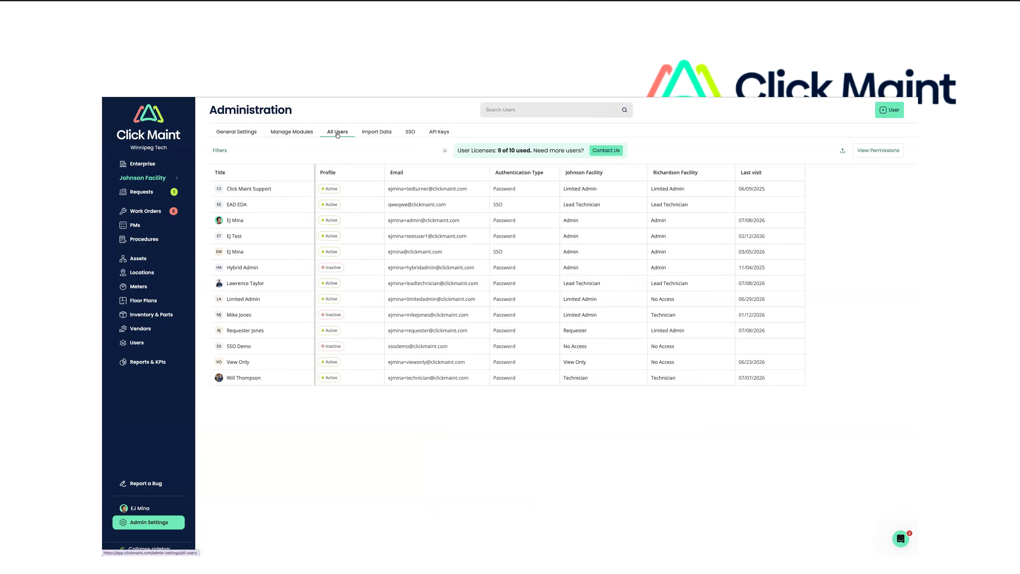
click(249, 284)
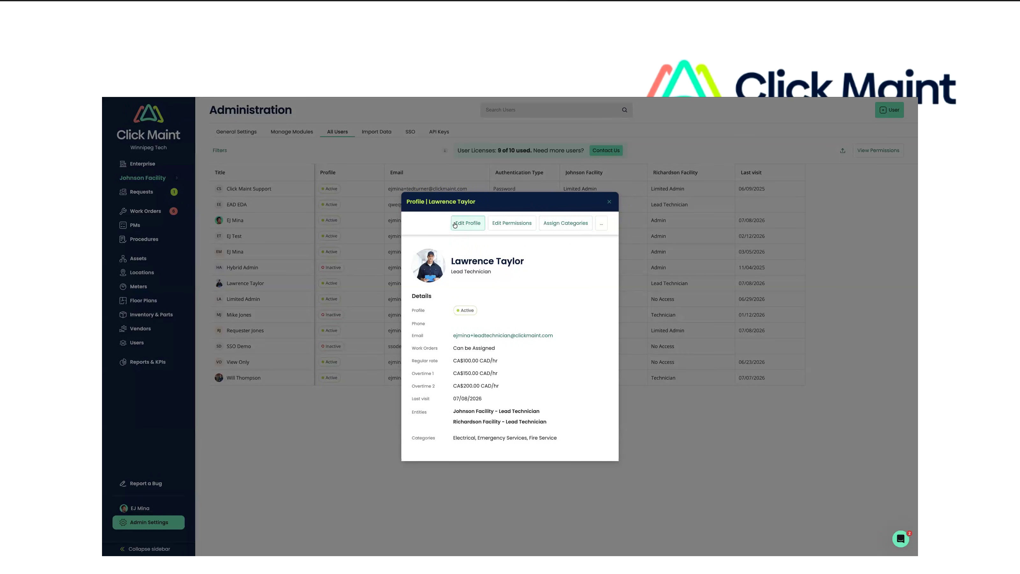
click(471, 225)
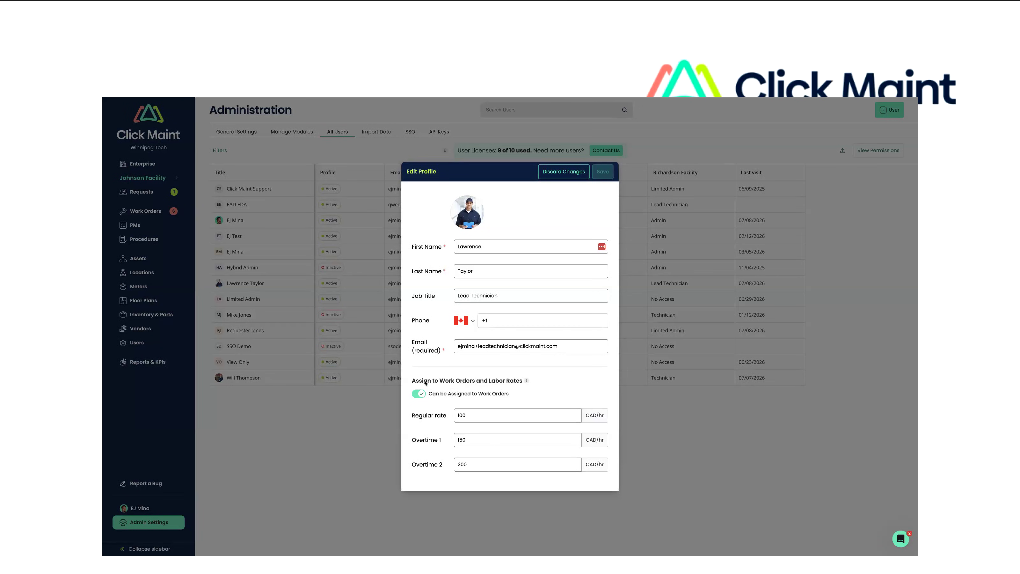
click(419, 393)
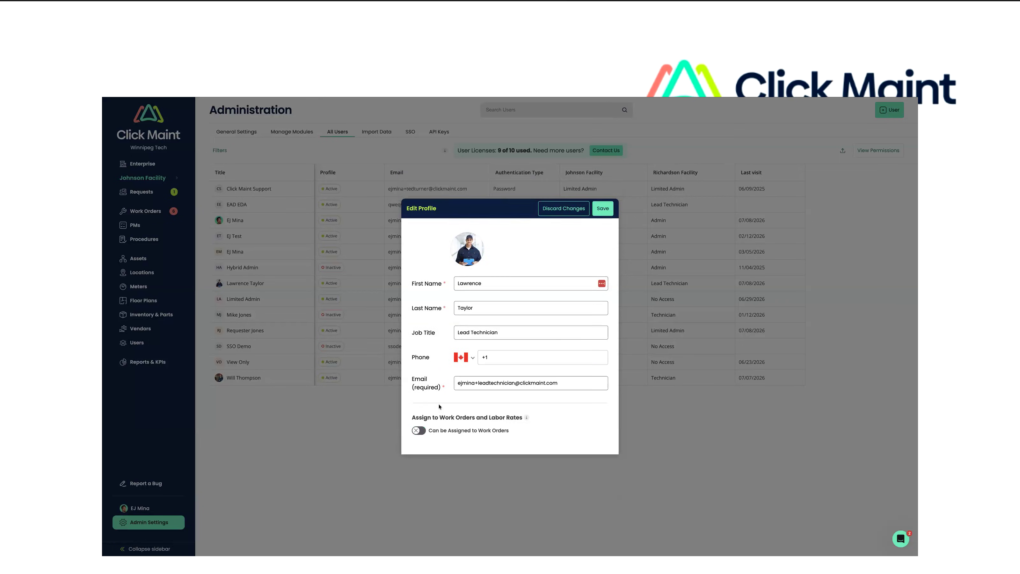
click(419, 432)
click(563, 172)
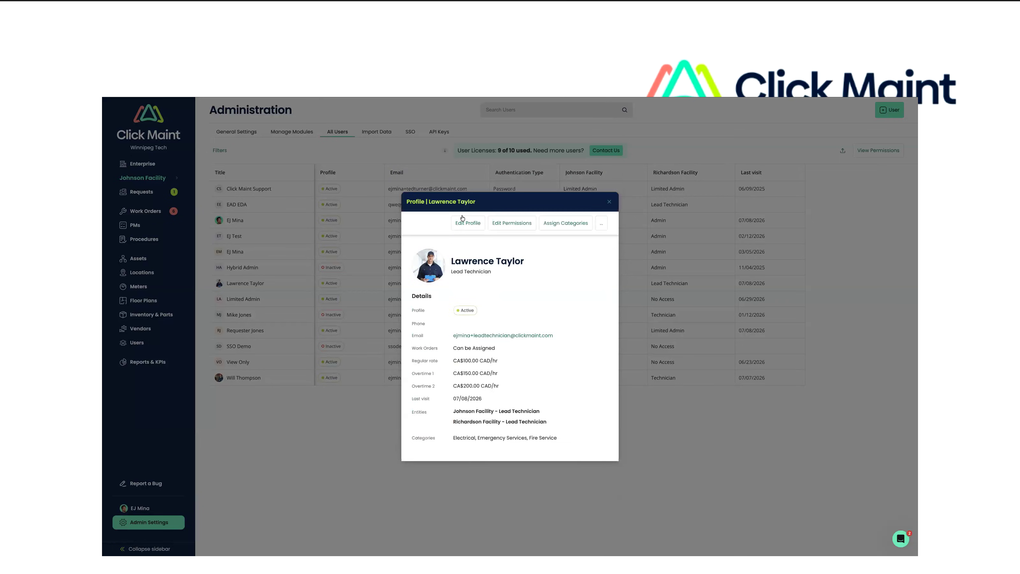
Add General Maintenance, Groundskeeping and Health Care to the lead technician's assigned categories, save them, and close the profile
click(561, 228)
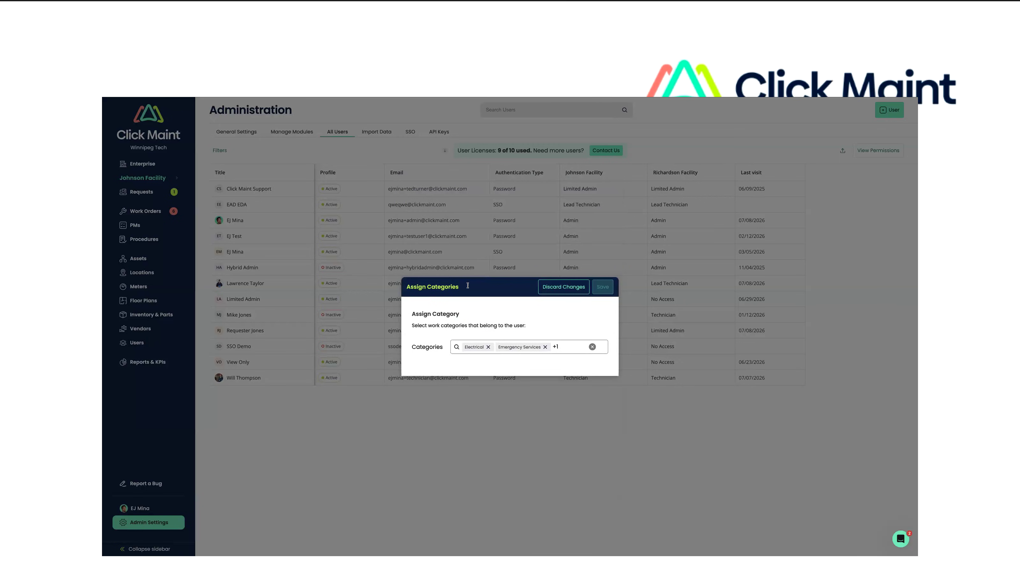
click(567, 347)
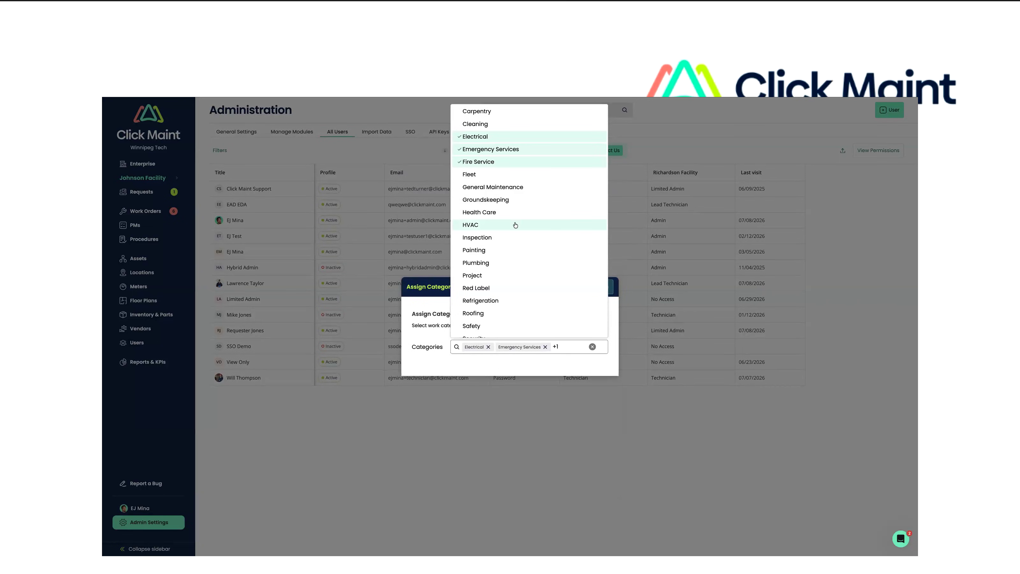
scroll(515, 225, down, 1)
scroll(515, 225, up, 1)
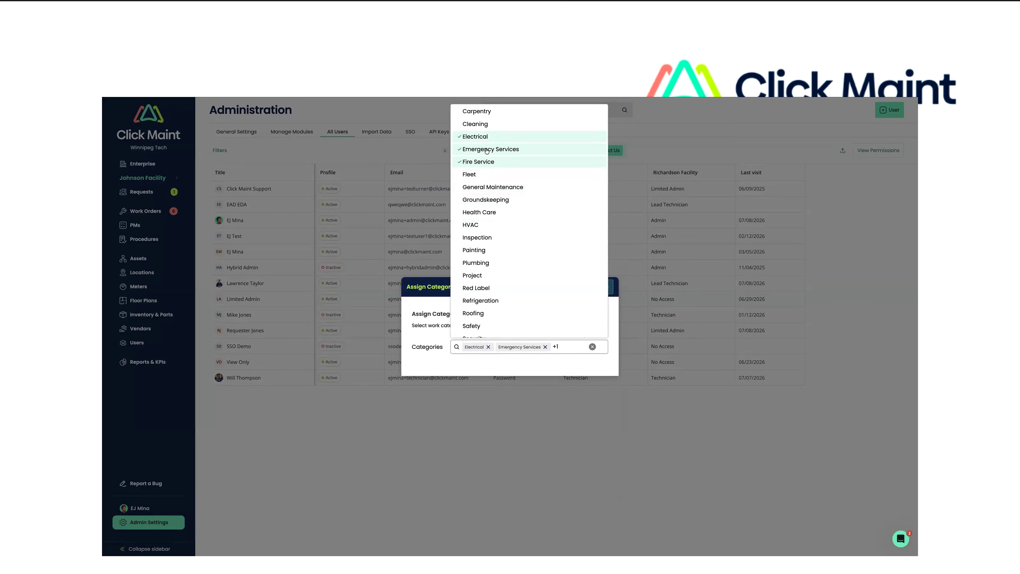
click(522, 186)
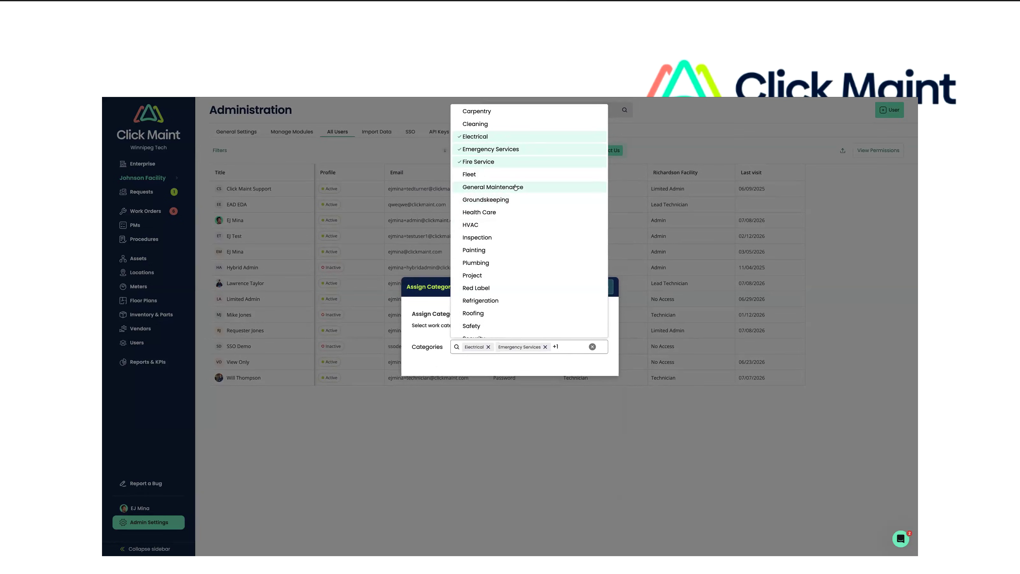
click(505, 199)
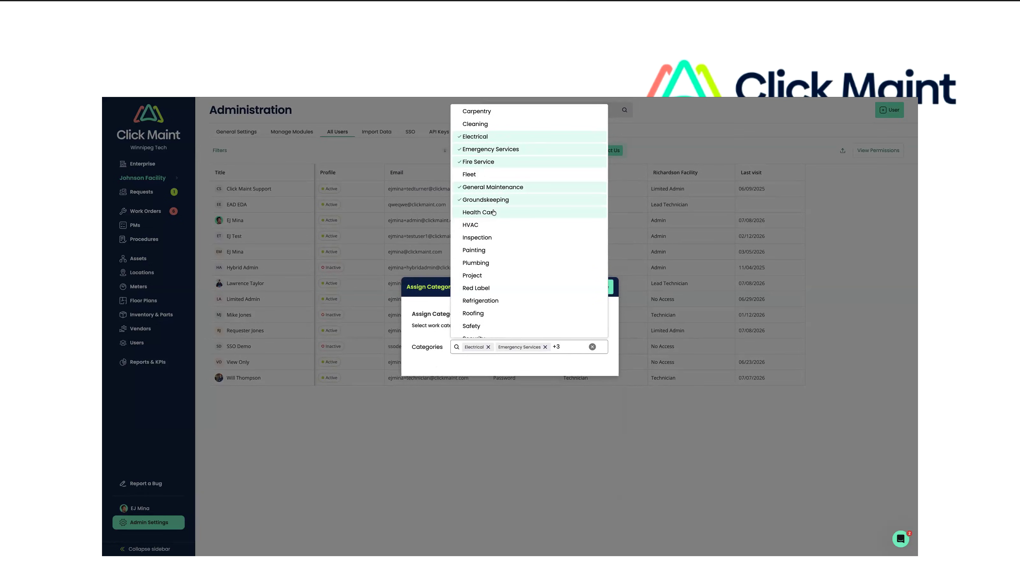
click(420, 342)
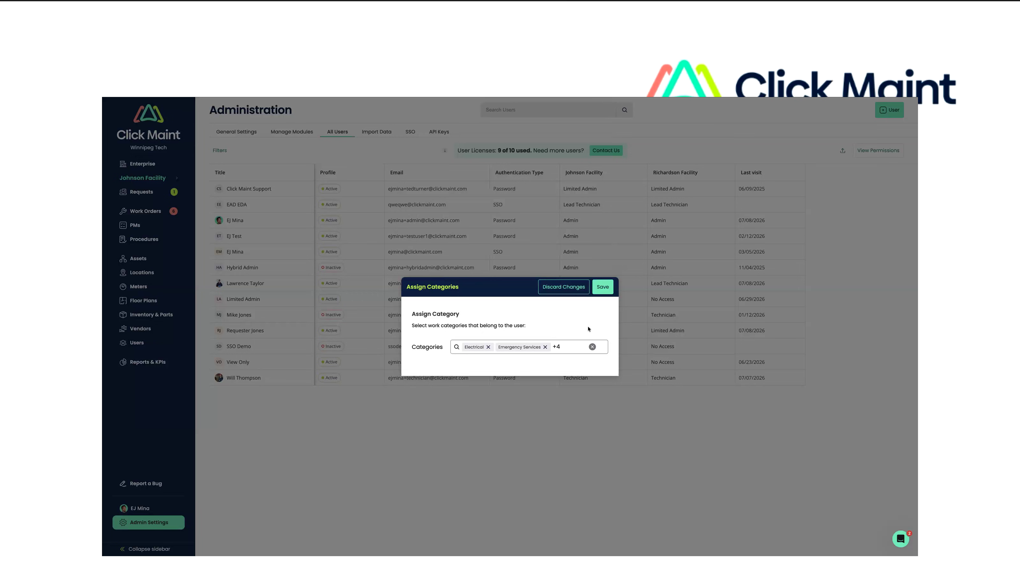
click(602, 292)
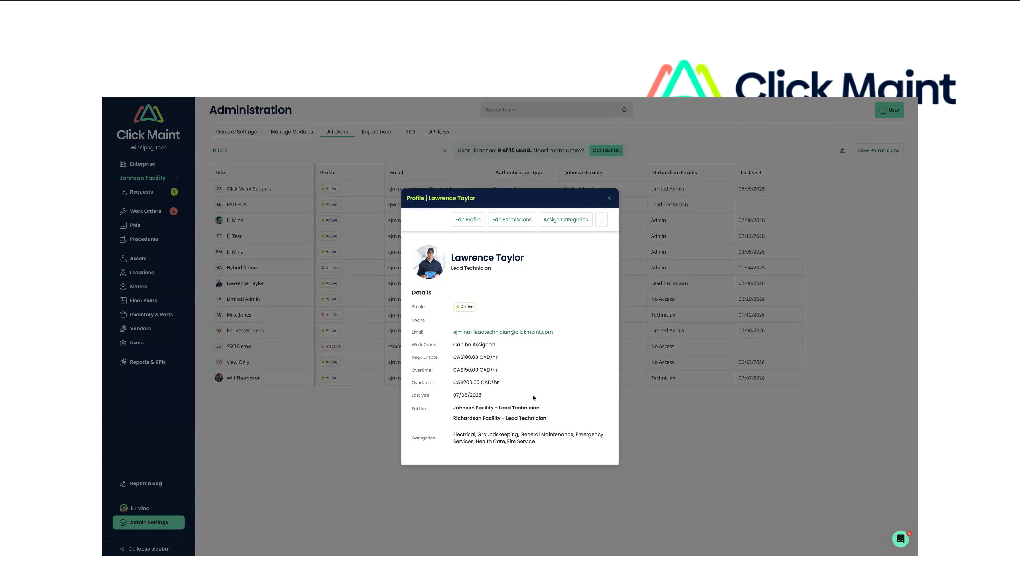
drag(458, 434, 558, 444)
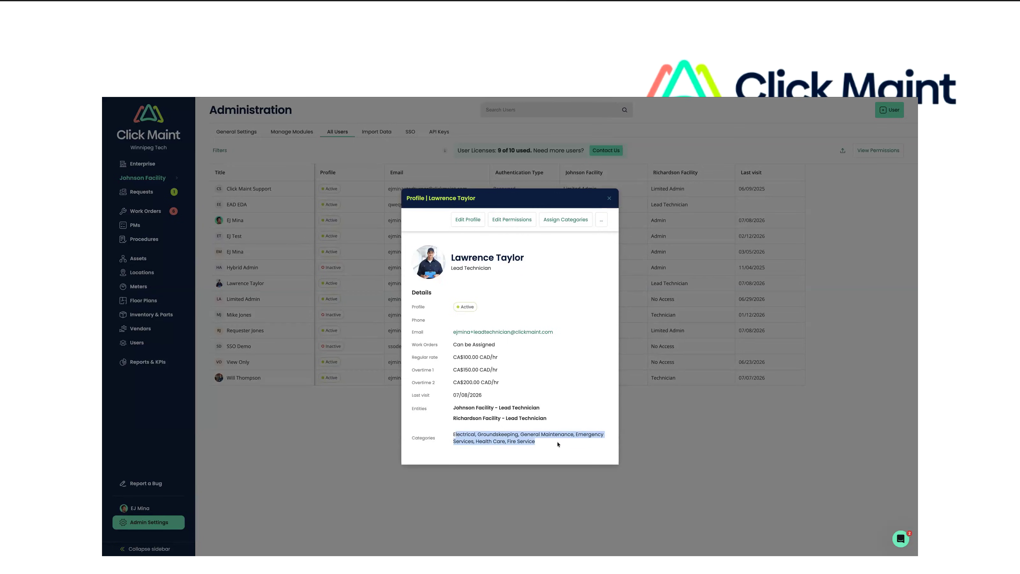
click(558, 444)
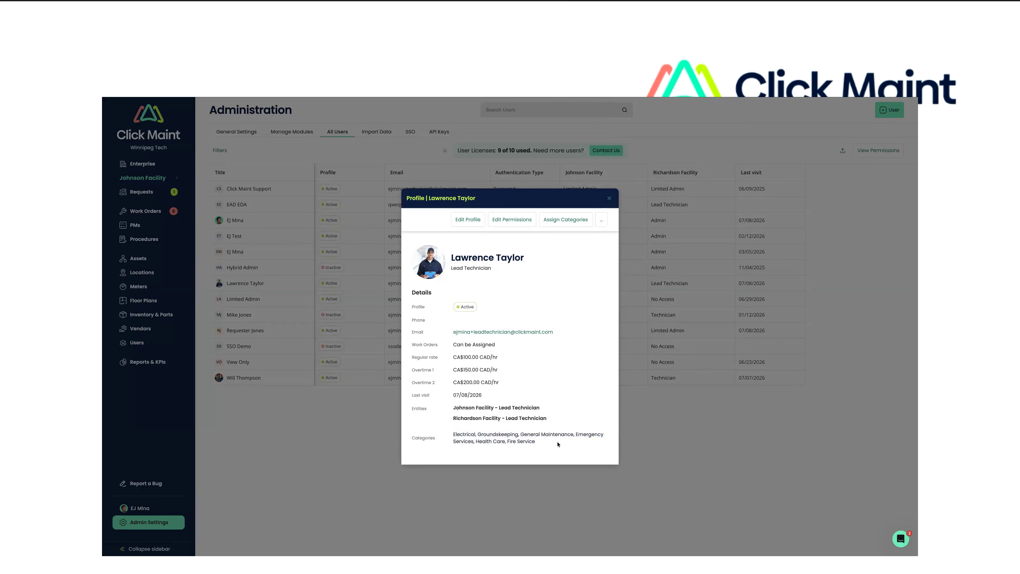
click(608, 198)
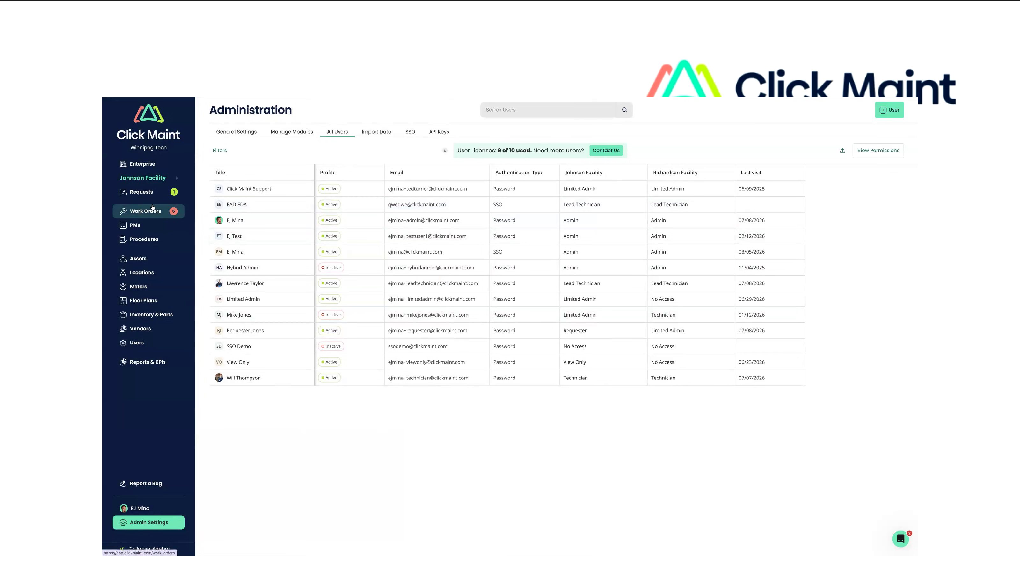
Start a new work order titled "fix the light"
click(144, 211)
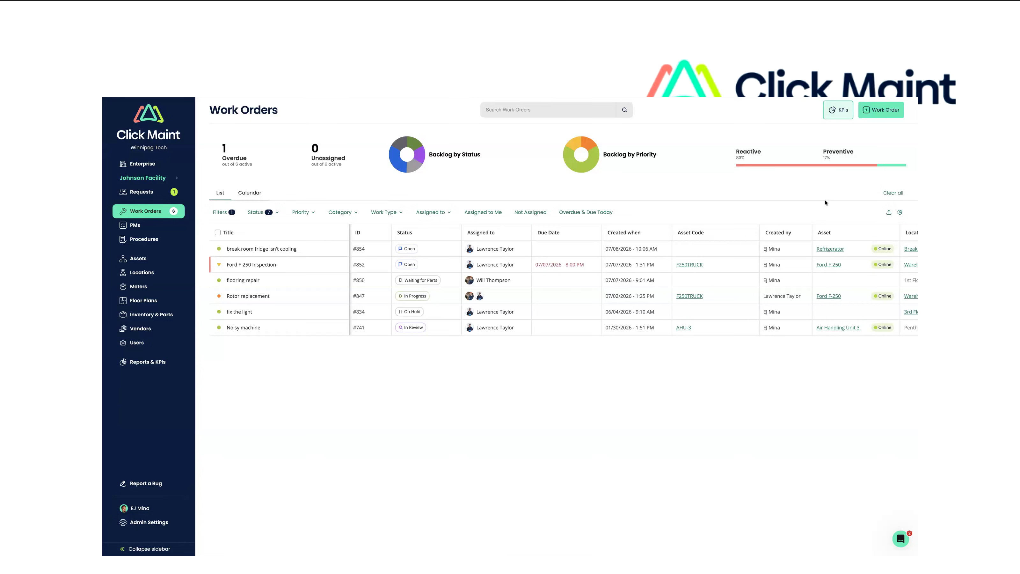
click(883, 114)
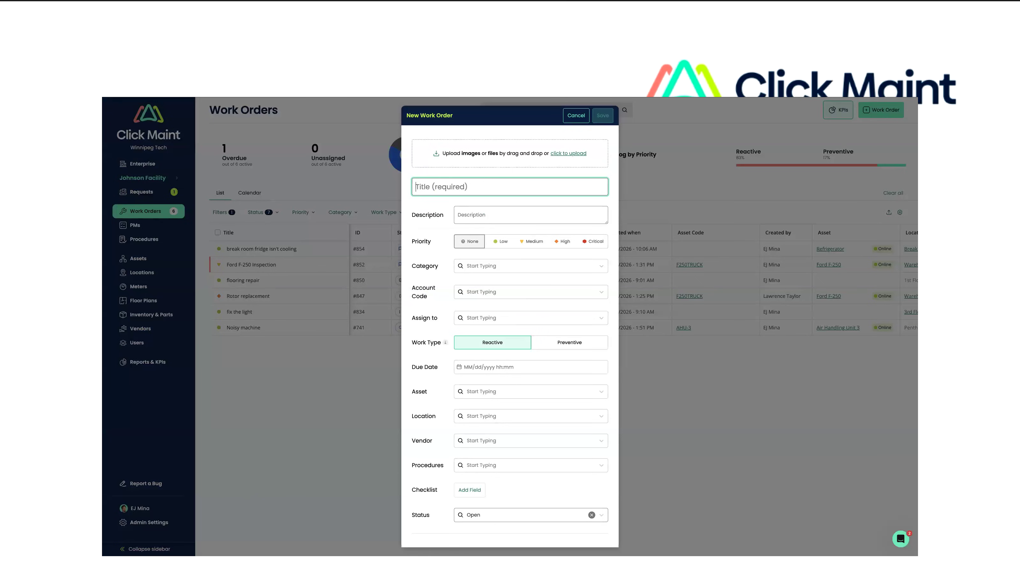
text(fix the light)
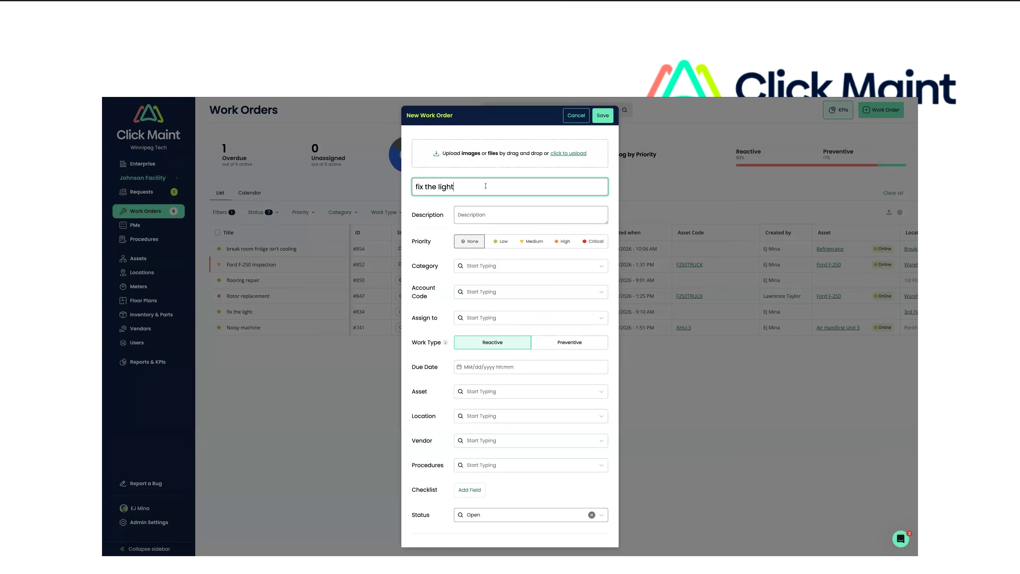
click(428, 236)
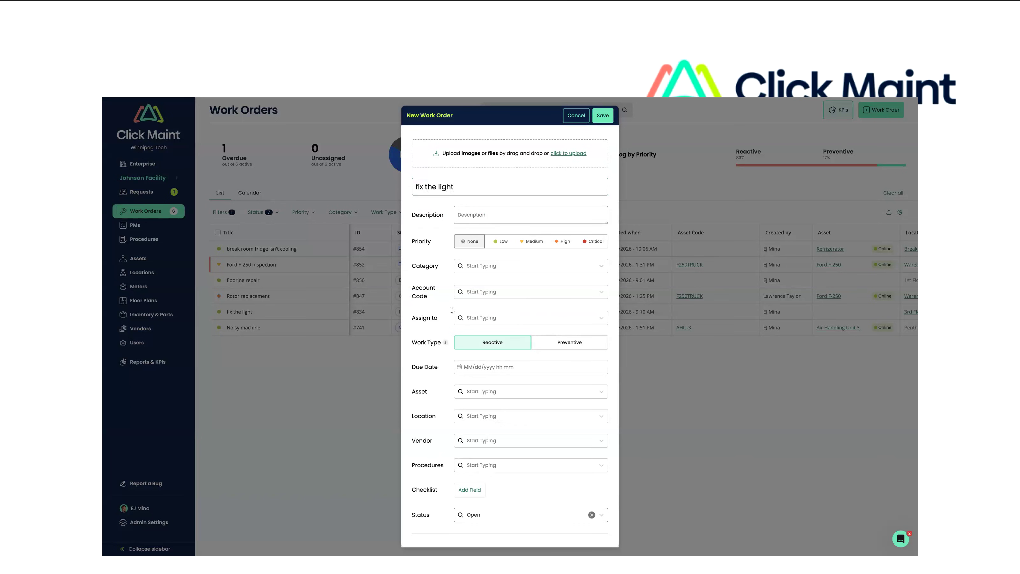
Try the Emergency Services category on the new work order, remove the second auto-assigned technician, and cancel the work order
scroll(451, 309, down, 1)
click(483, 254)
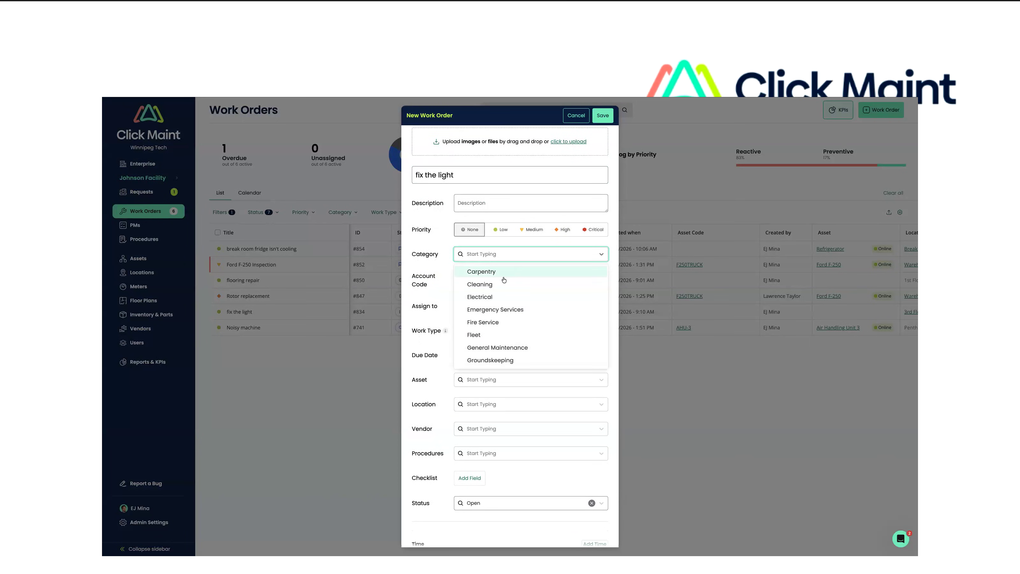
click(518, 310)
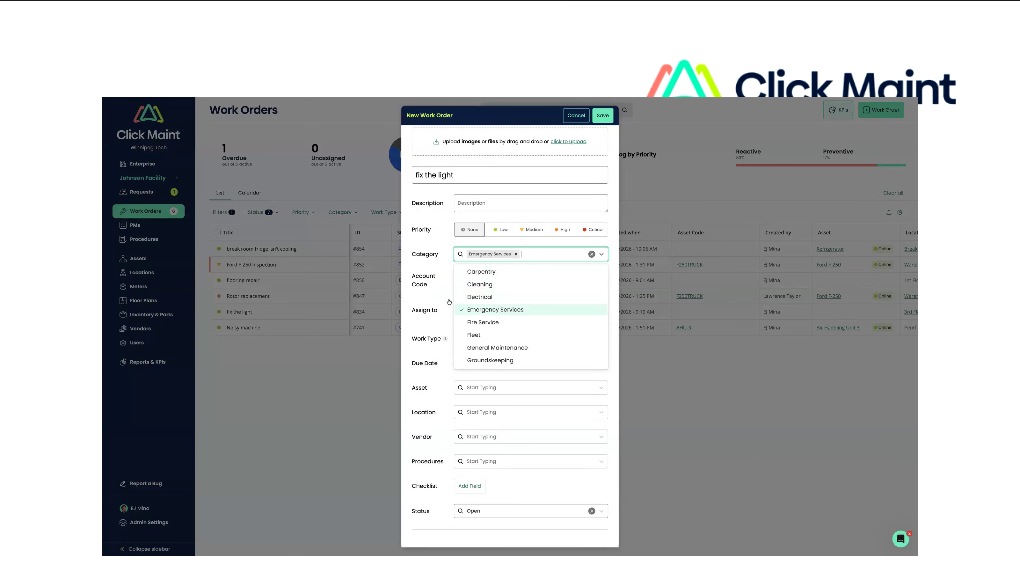
click(420, 304)
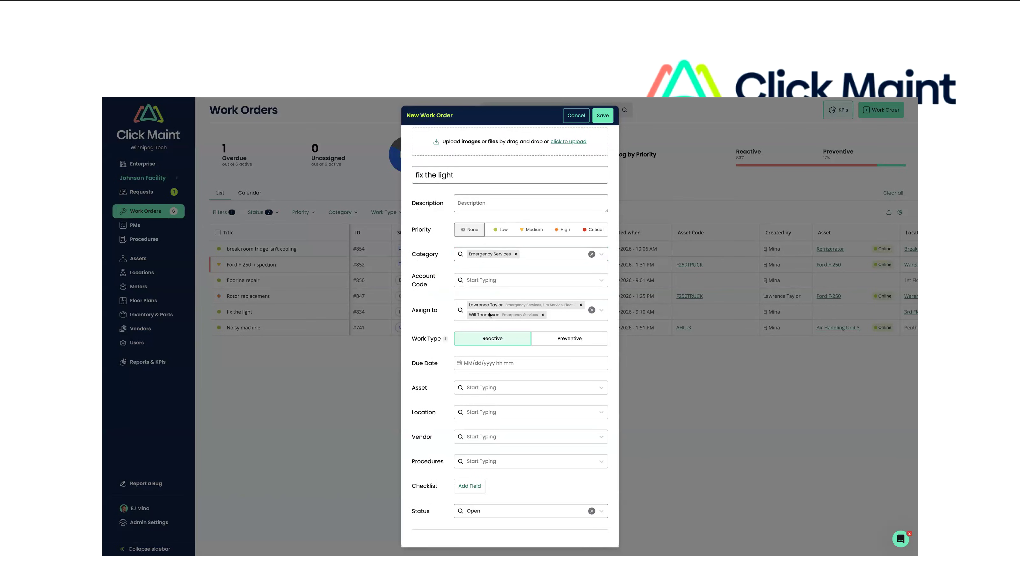
click(543, 315)
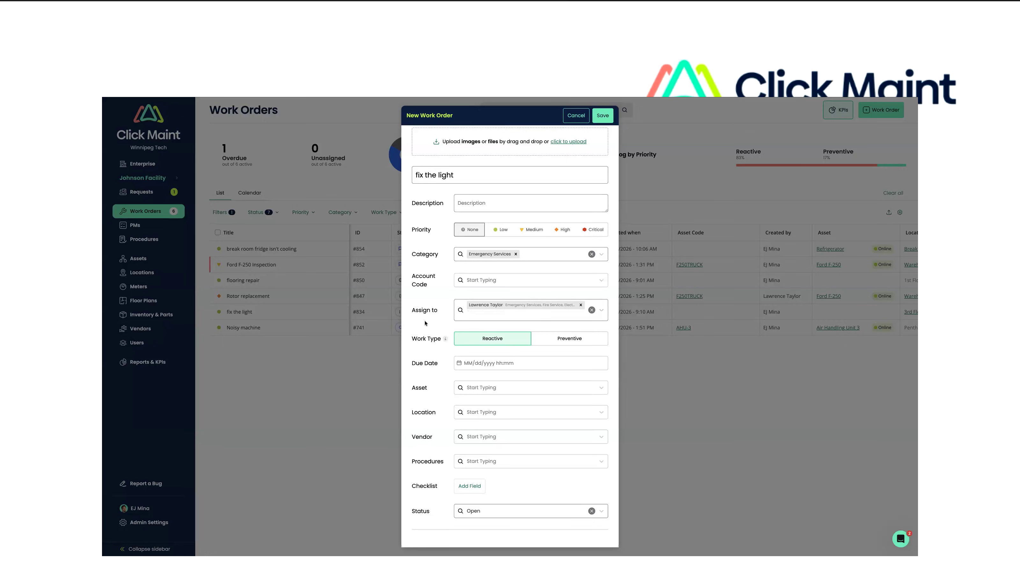
click(576, 115)
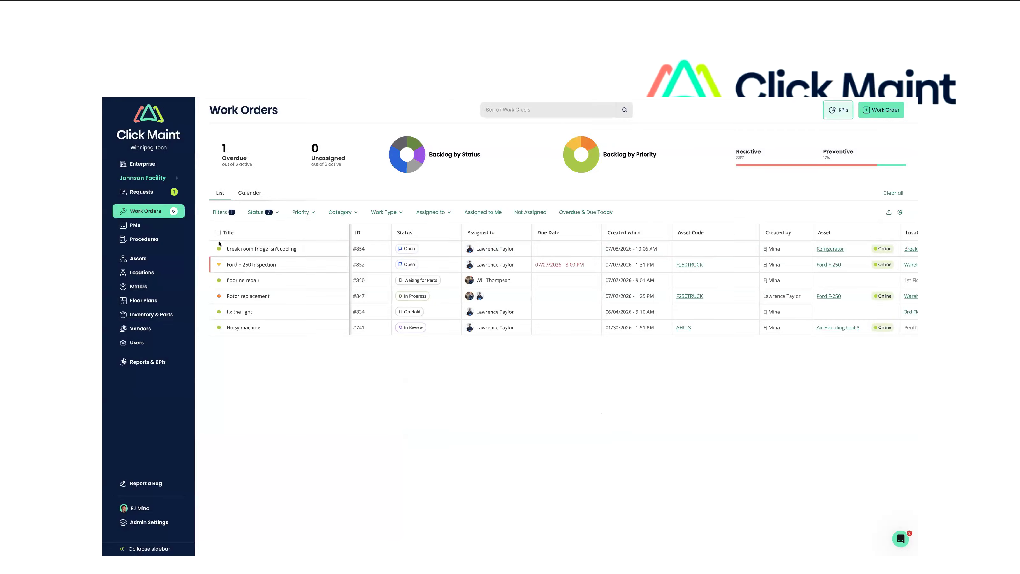
Start approving the "wobbly desk" request with the Emergency Services category, cancel the approval, and close the request
click(143, 196)
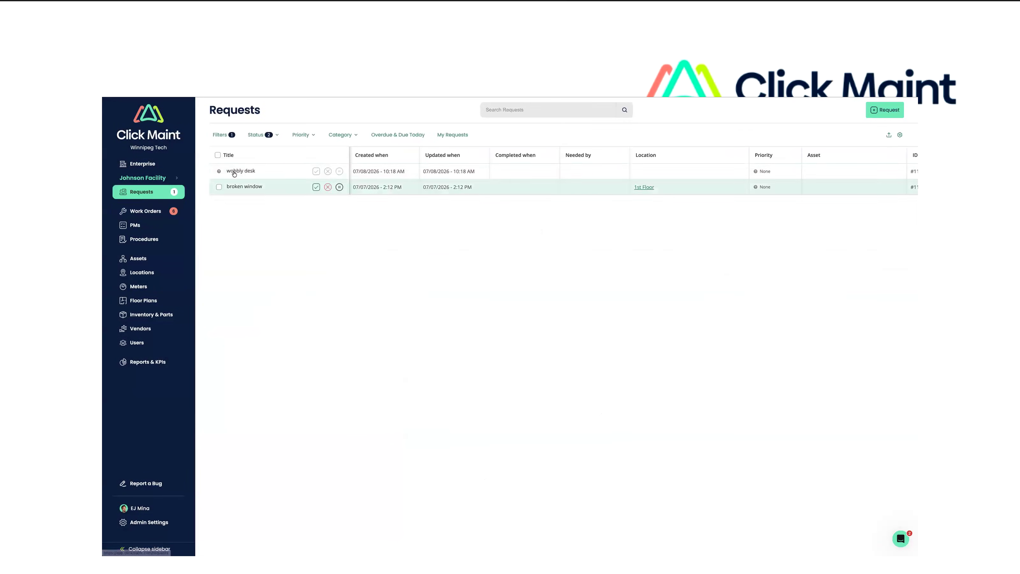
click(315, 172)
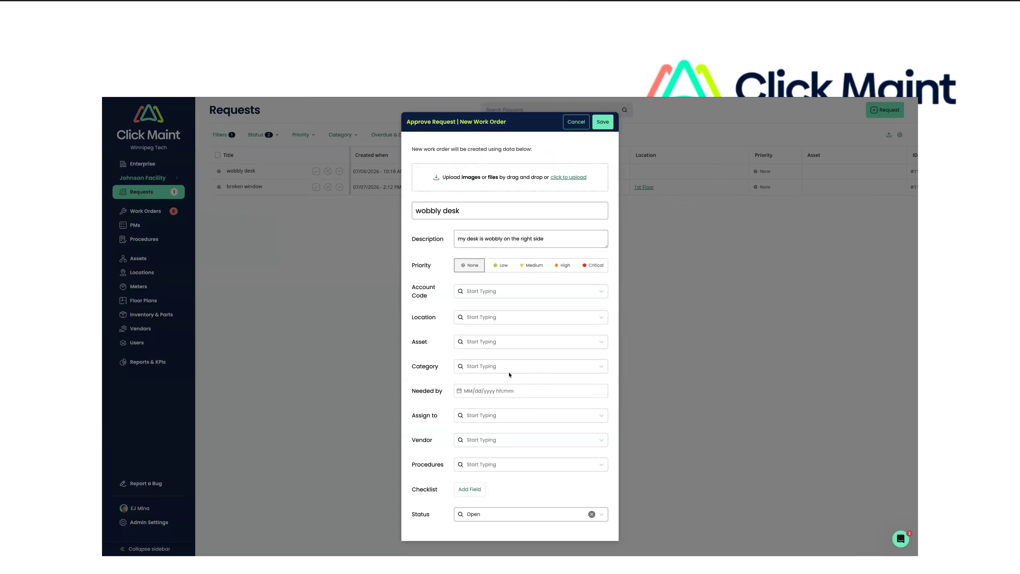
click(522, 365)
click(494, 421)
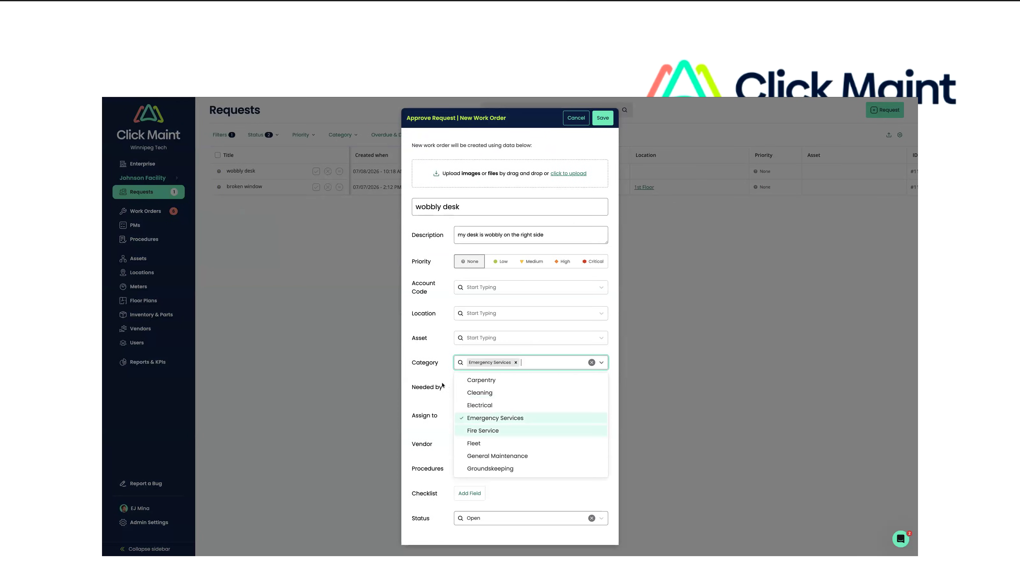
click(432, 378)
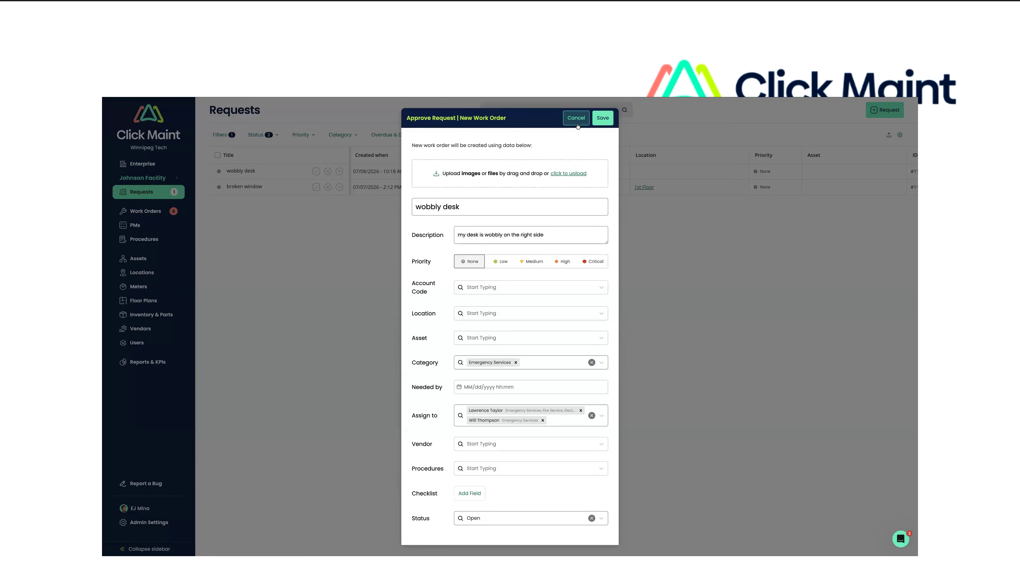
click(576, 118)
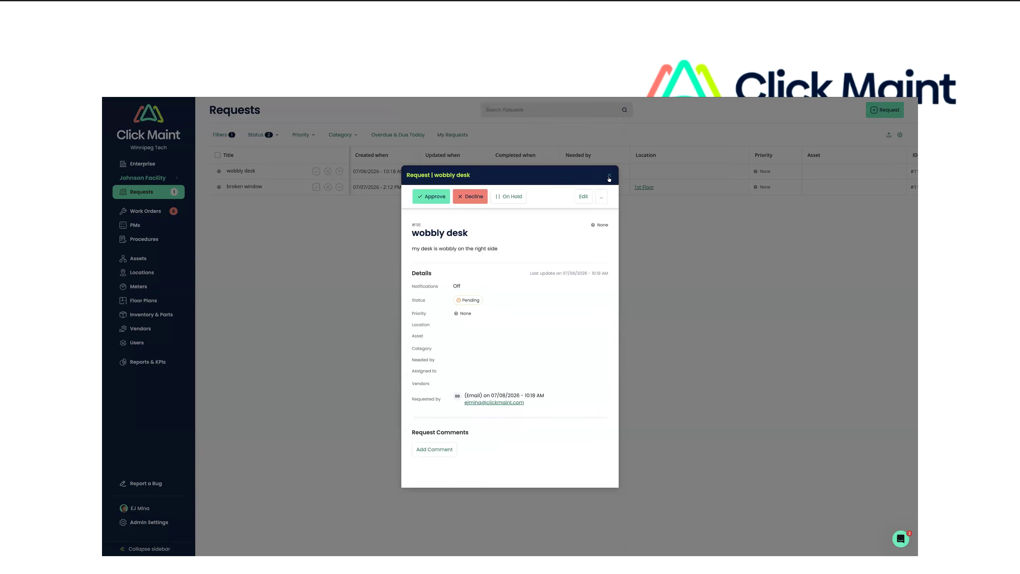
click(609, 176)
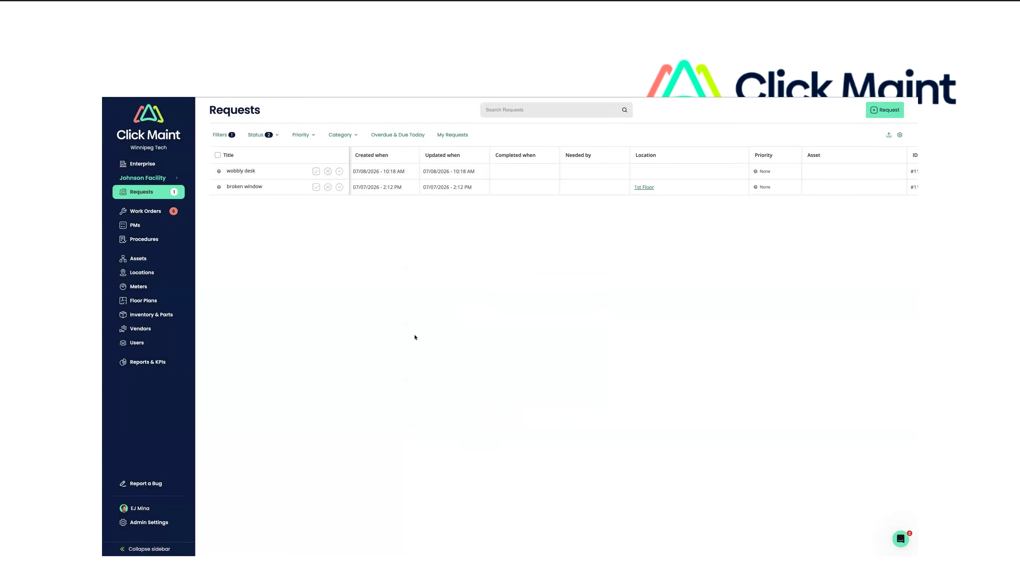
Switch from the request list to the slide presentation's Feature Releases slide
scroll(216, 254, right, 2)
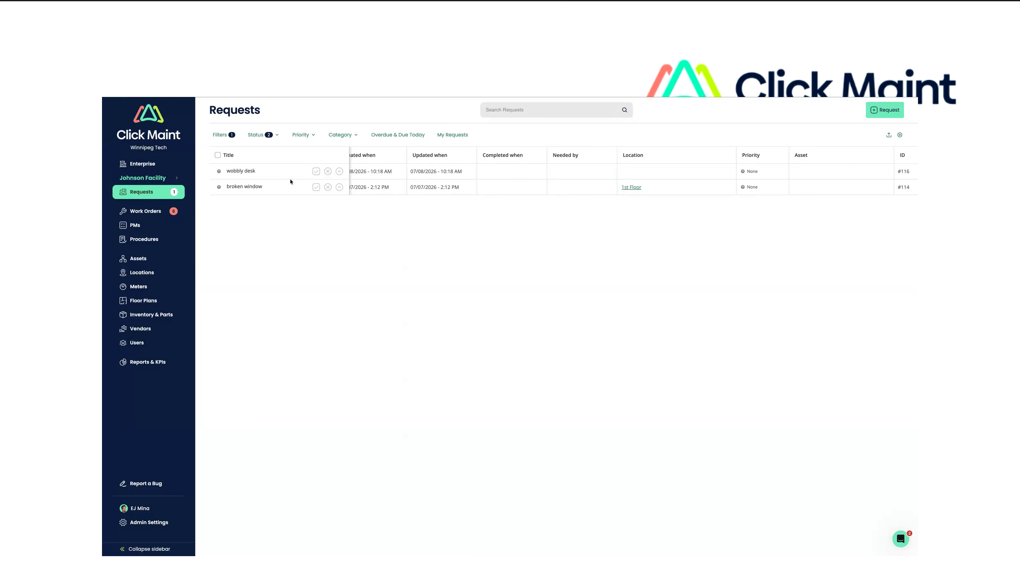
click(183, 113)
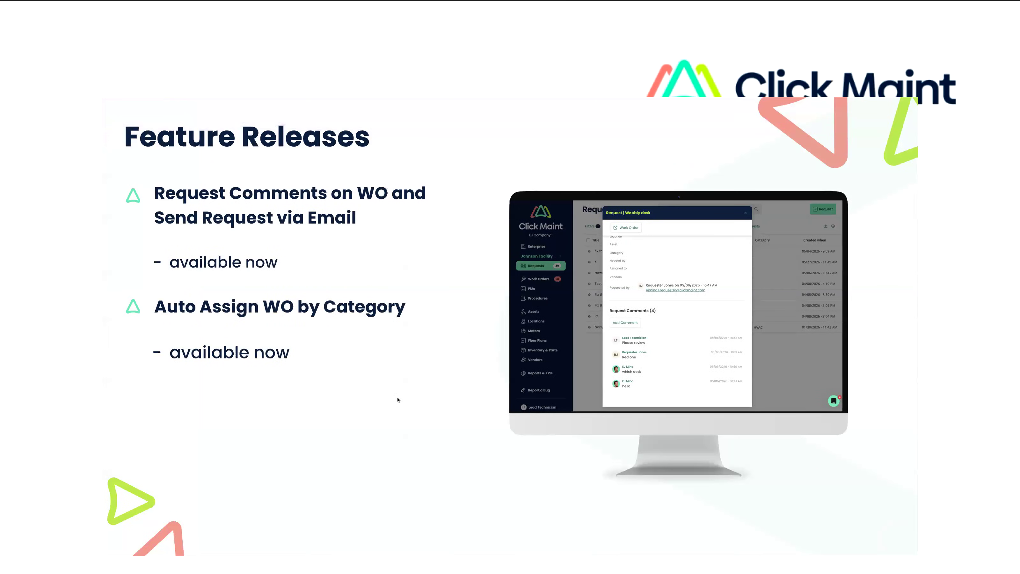